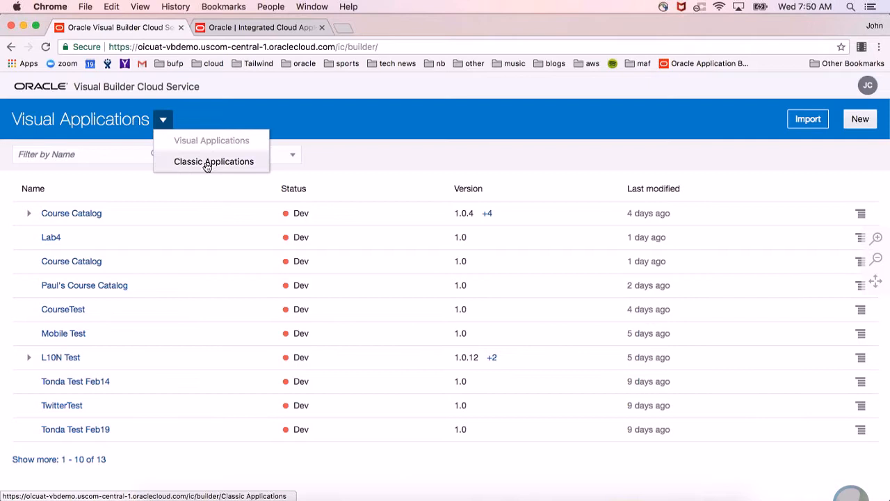
Create a new visual application named PaaS WebCast with the application ID paas_webcast.
{"action": "left_click", "coordinate": [243, 114]}
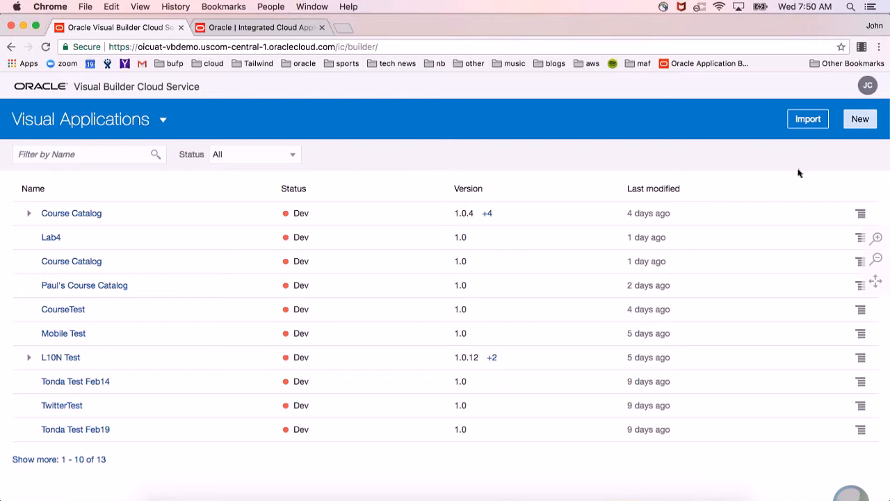
{"action": "type", "text": "Pa"}
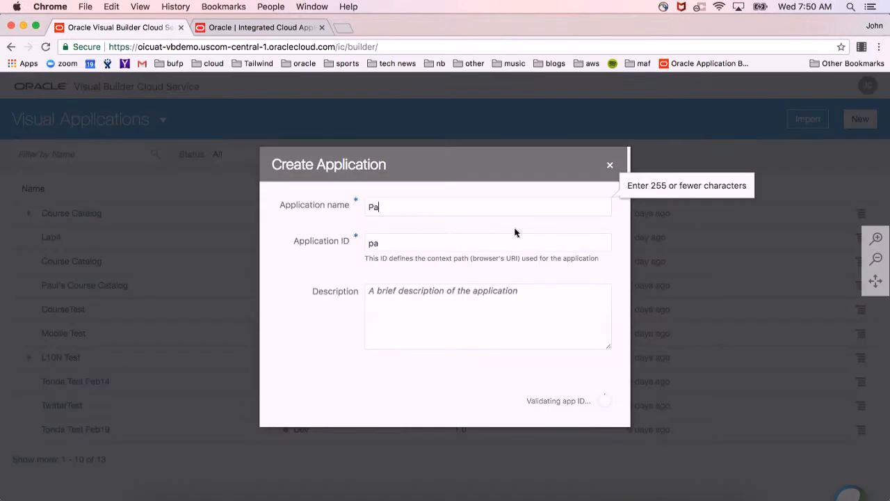
{"action": "type", "text": "aS We"}
{"action": "key", "text": "BackSpace"}
{"action": "key", "text": "BackSpace"}
{"action": "type", "text": "WebC"}
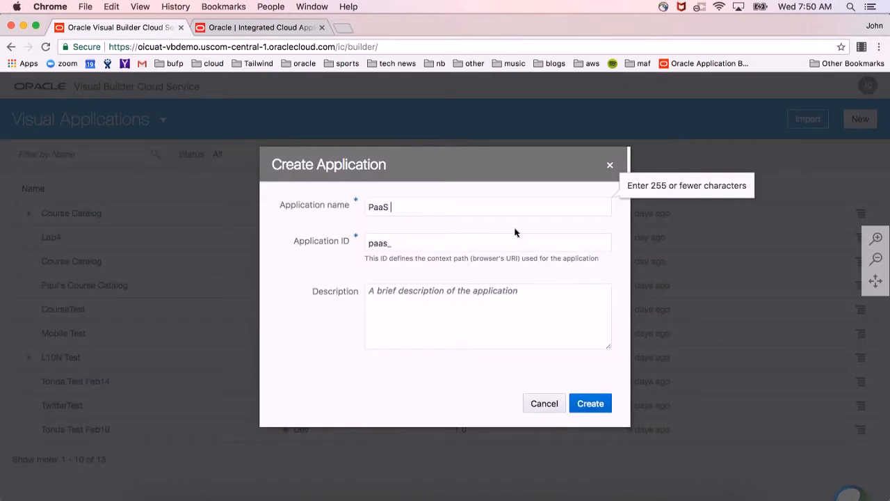
{"action": "type", "text": "ast"}
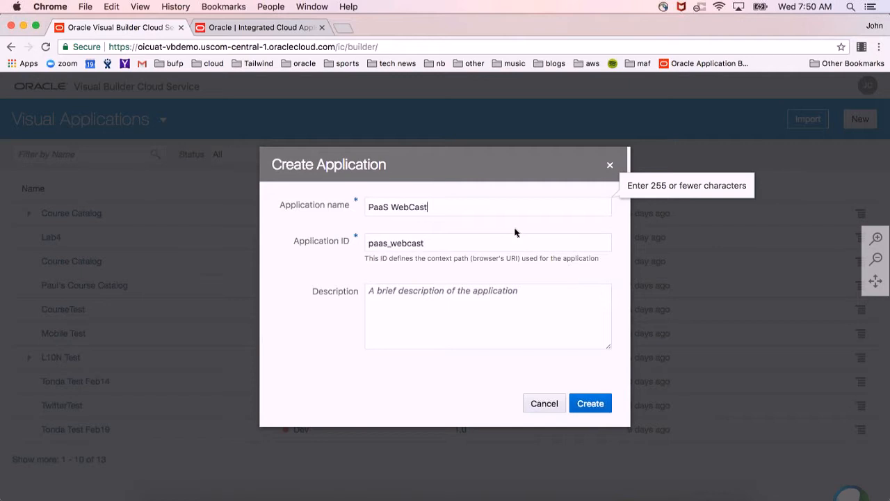
{"action": "left_click", "coordinate": [590, 403]}
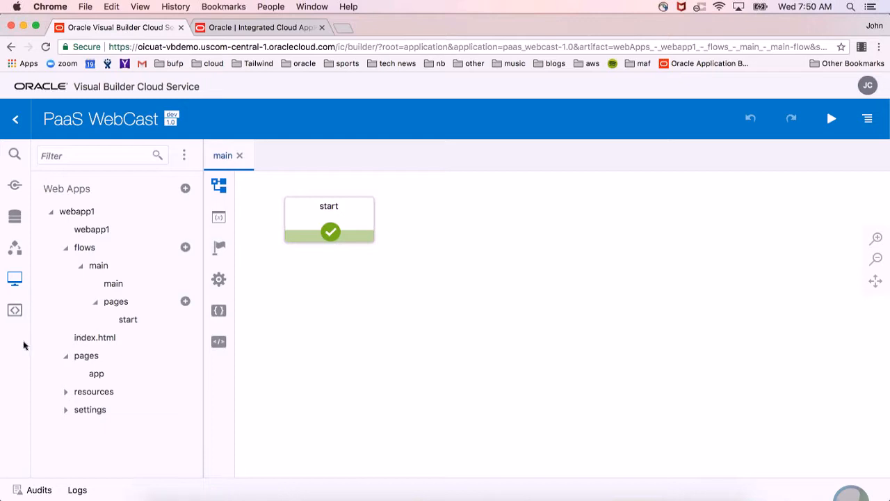
Examine the application's source files, including the pages and resources folders of webapp1.
{"action": "left_click", "coordinate": [15, 310]}
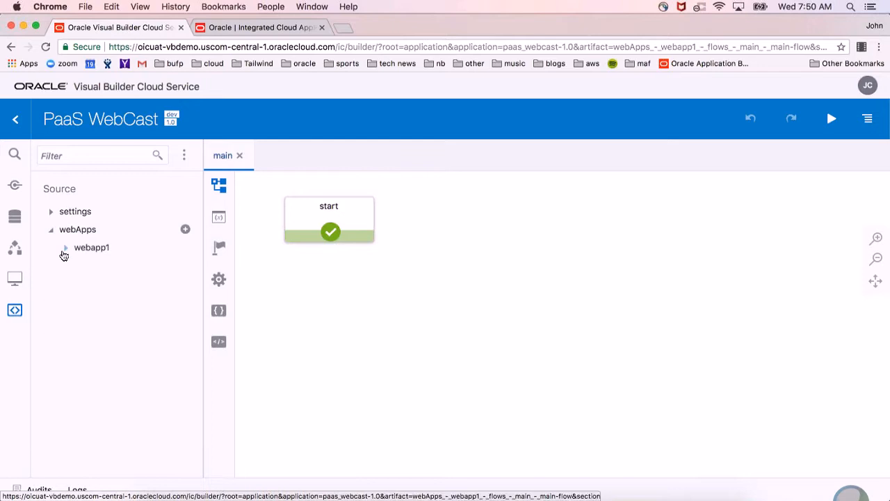
{"action": "left_click", "coordinate": [65, 247]}
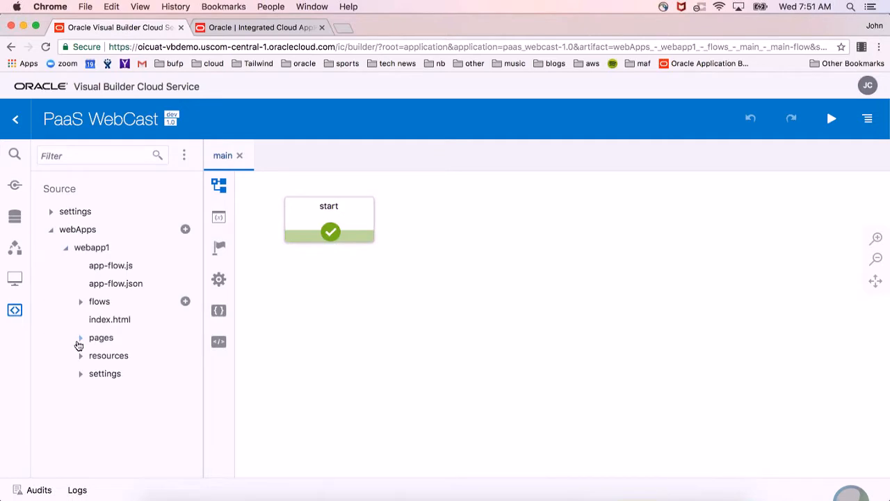
{"action": "left_click", "coordinate": [80, 338]}
{"action": "left_click", "coordinate": [80, 339]}
{"action": "left_click", "coordinate": [80, 356]}
{"action": "left_click", "coordinate": [81, 356]}
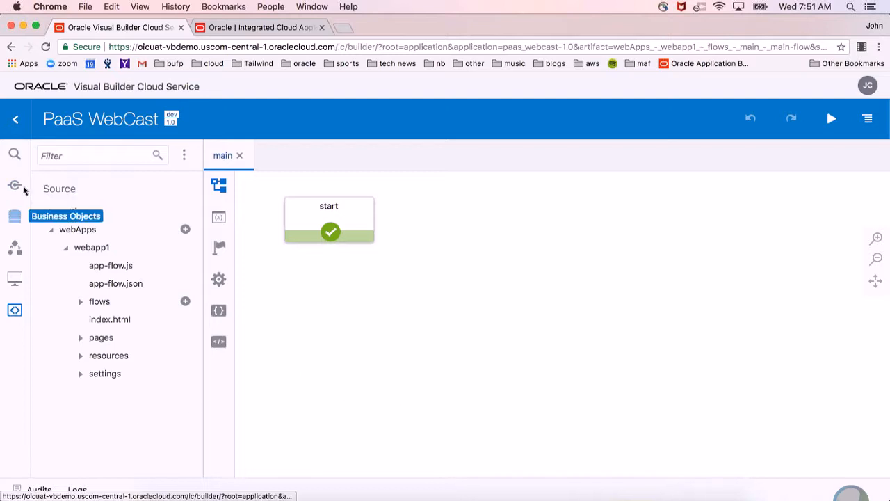
Open the start page in webapp1's main flow and add a Heading component to its empty canvas.
{"action": "left_click", "coordinate": [14, 278]}
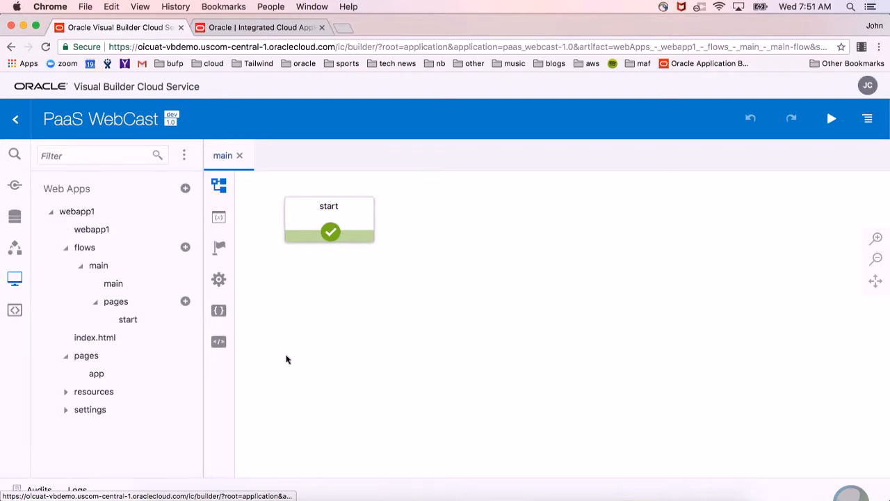
{"action": "left_click", "coordinate": [122, 320]}
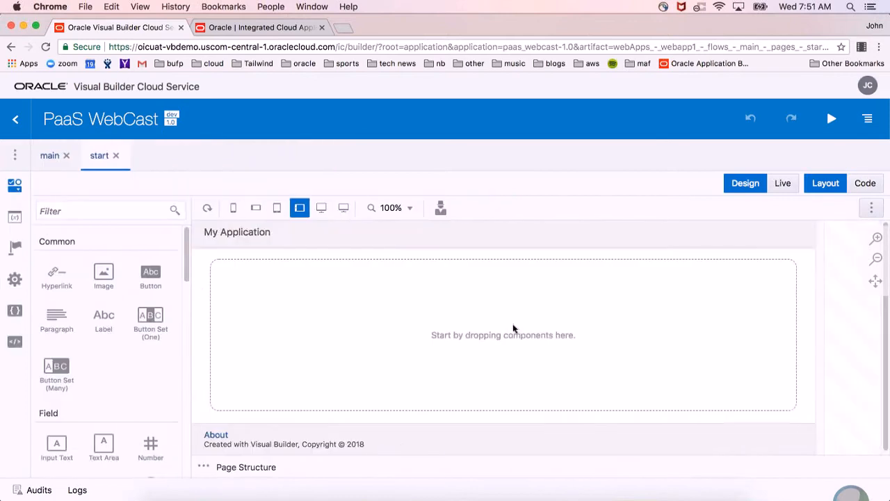
{"action": "scroll", "coordinate": [143, 374], "scroll_direction": "down", "scroll_amount": 10}
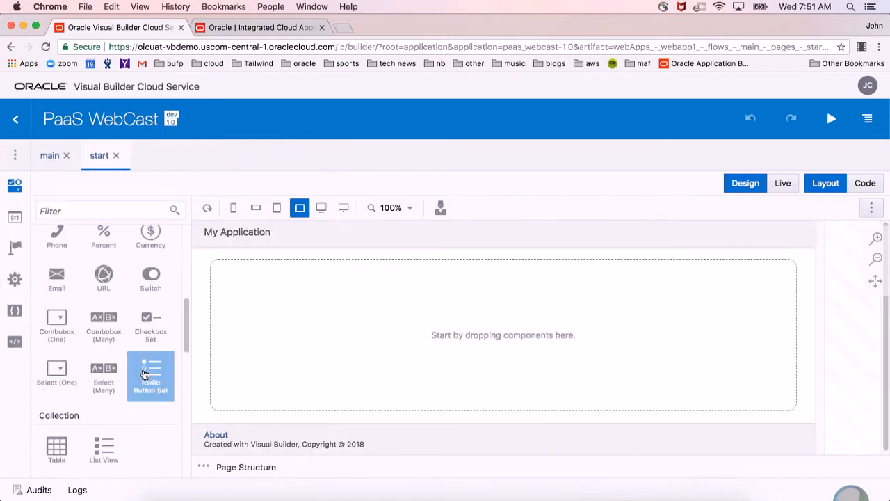
{"action": "scroll", "coordinate": [143, 374], "scroll_direction": "up", "scroll_amount": 3}
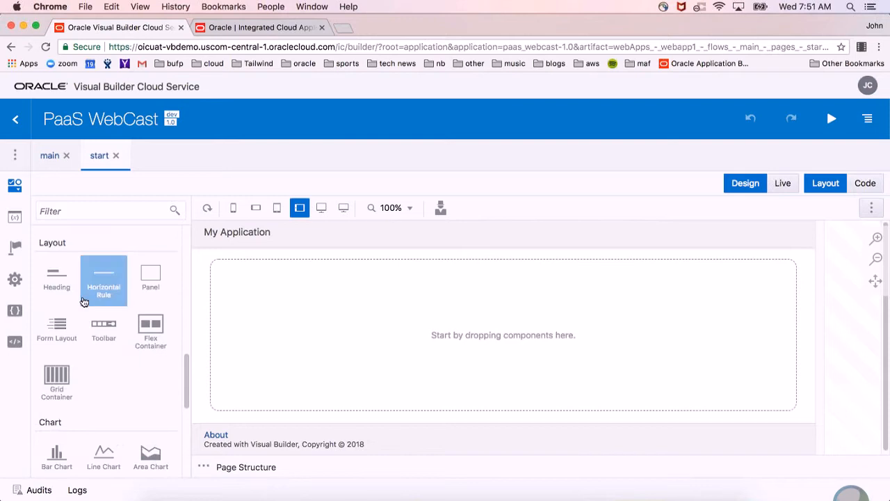
{"action": "left_click_drag", "start_coordinate": [56, 278], "coordinate": [238, 304]}
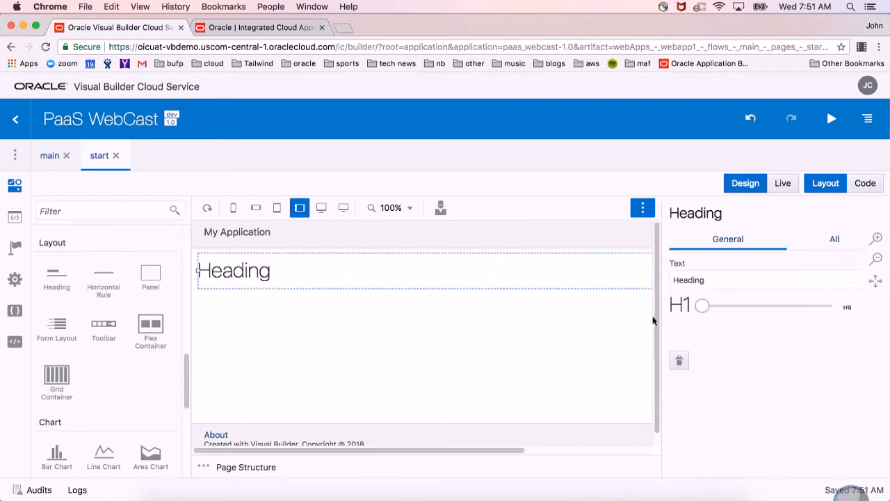
Set the heading's text to Celebrities and its level to H2.
{"action": "double_click", "coordinate": [730, 283]}
{"action": "type", "text": "Celebrities"}
{"action": "key", "text": "Return"}
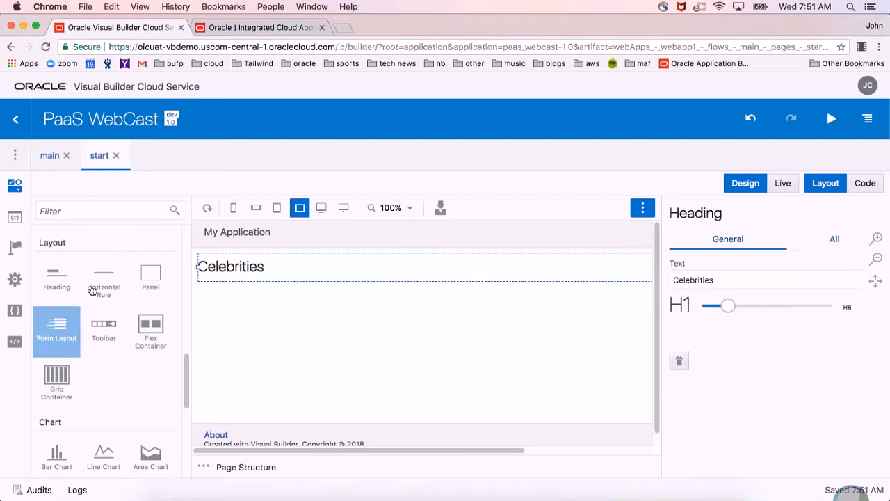
Add a horizontal rule below the Celebrities heading and review the page's HTML code.
{"action": "left_click_drag", "start_coordinate": [104, 278], "coordinate": [234, 345]}
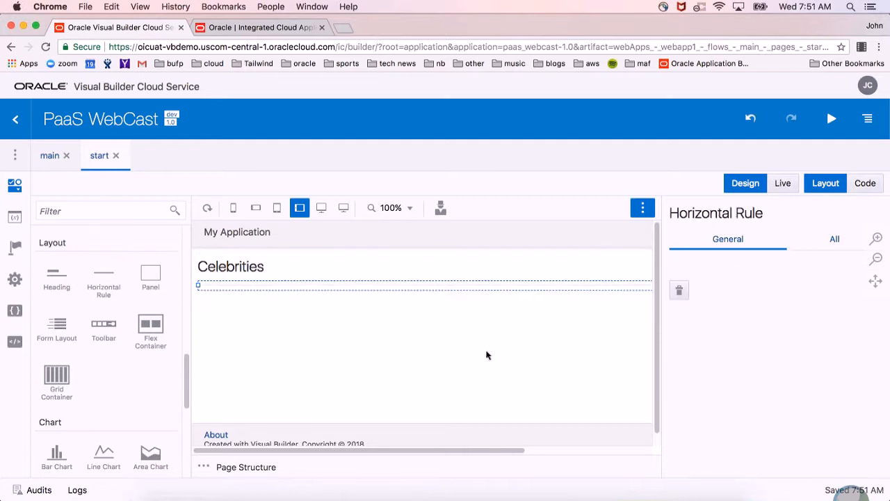
{"action": "left_click", "coordinate": [290, 274]}
{"action": "left_click", "coordinate": [291, 288]}
{"action": "left_click", "coordinate": [878, 187]}
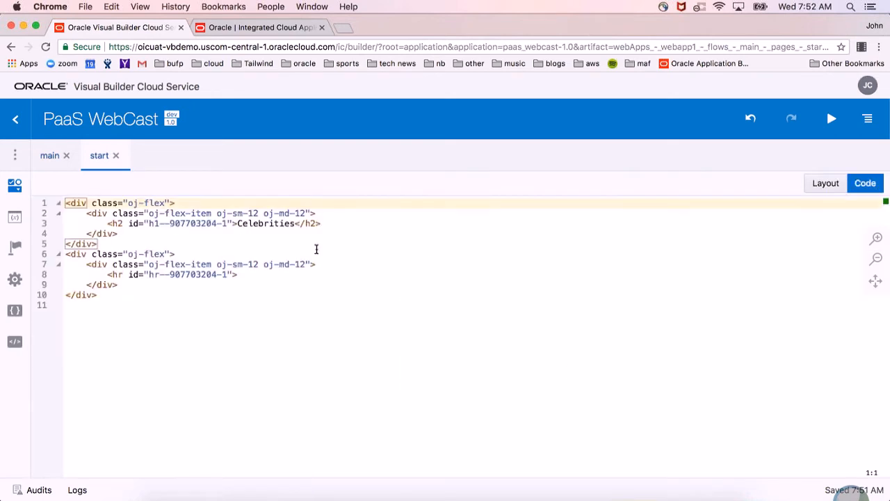
{"action": "left_click", "coordinate": [814, 184]}
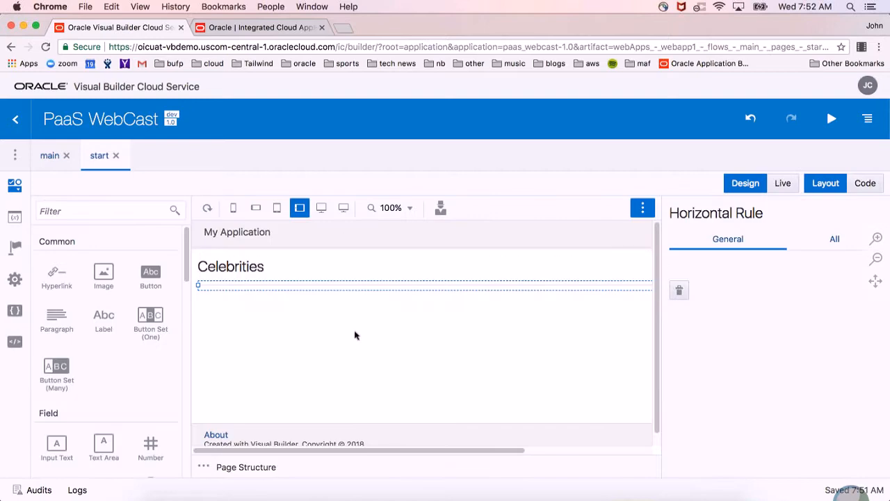
Create a new business object with the label Dept.
{"action": "left_click", "coordinate": [14, 154]}
{"action": "left_click", "coordinate": [14, 217]}
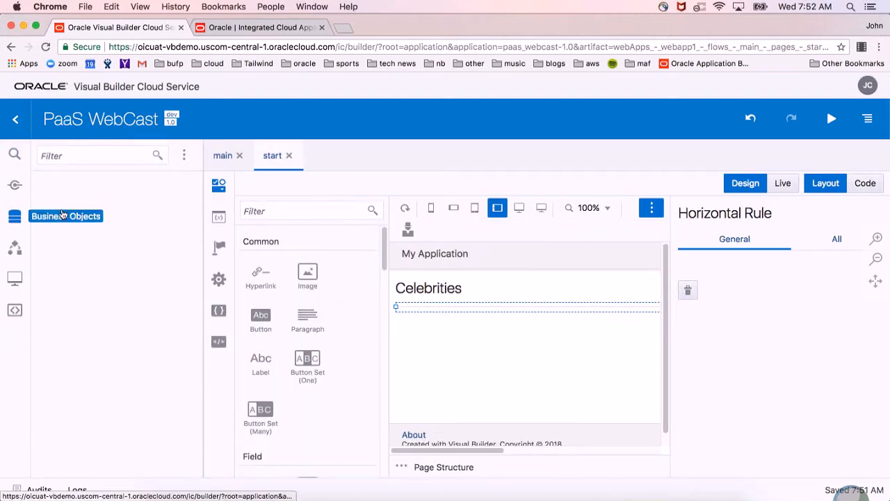
{"action": "left_click", "coordinate": [169, 188]}
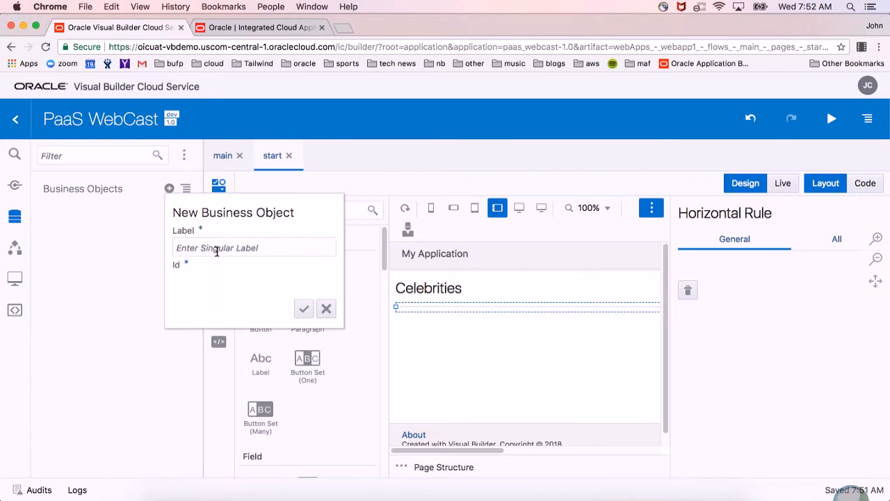
{"action": "type", "text": "Dept"}
{"action": "key", "text": "Return"}
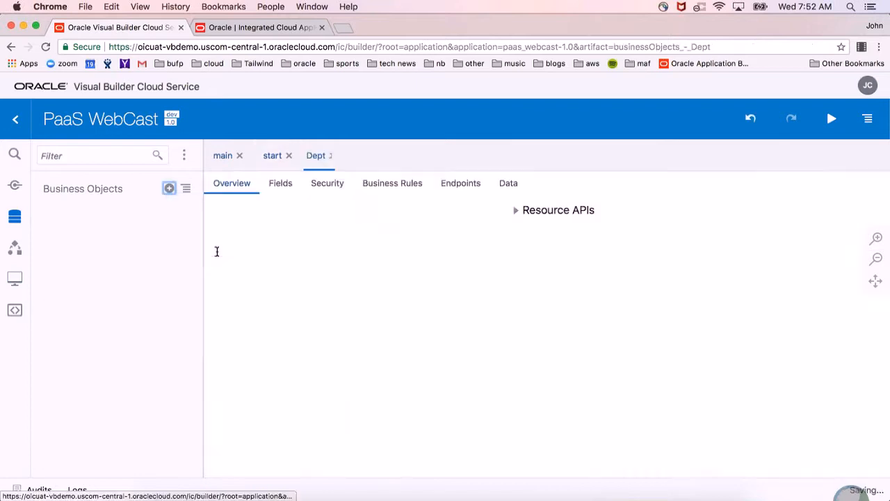
Add a String field labelled Name to the Dept business object.
{"action": "left_click", "coordinate": [272, 183]}
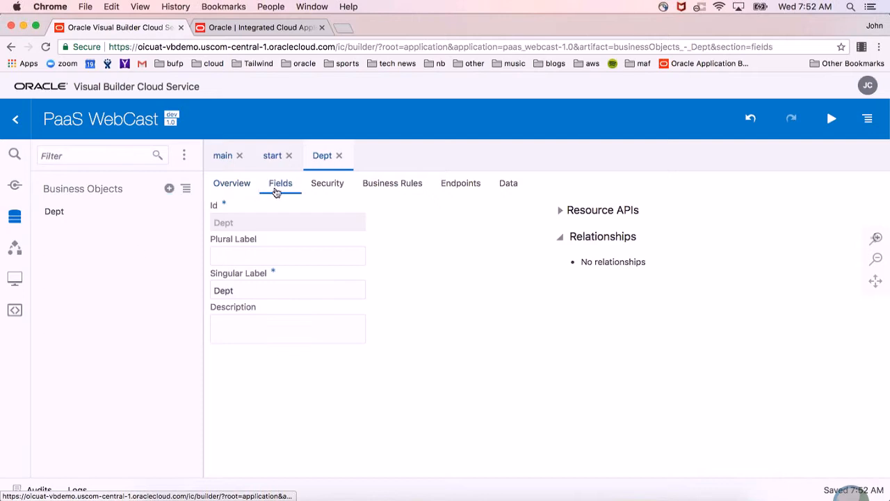
{"action": "left_click", "coordinate": [362, 210]}
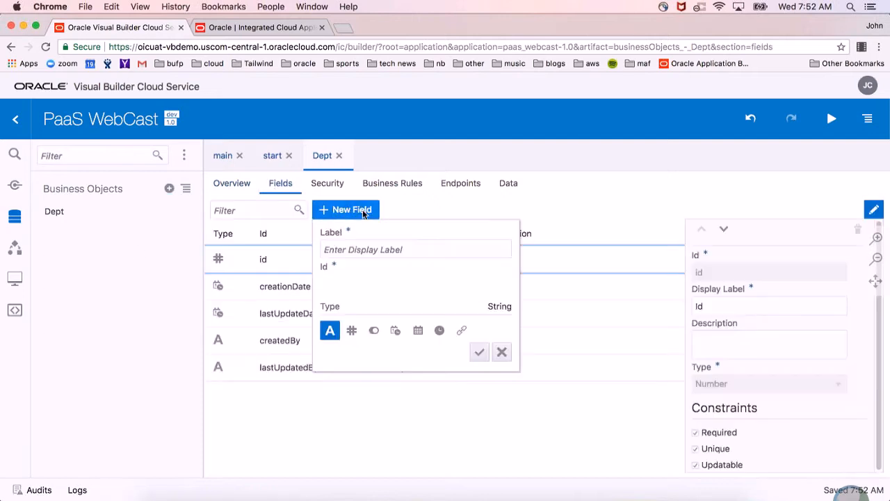
{"action": "type", "text": "Name"}
{"action": "key", "text": "Return"}
{"action": "key", "text": "Escape"}
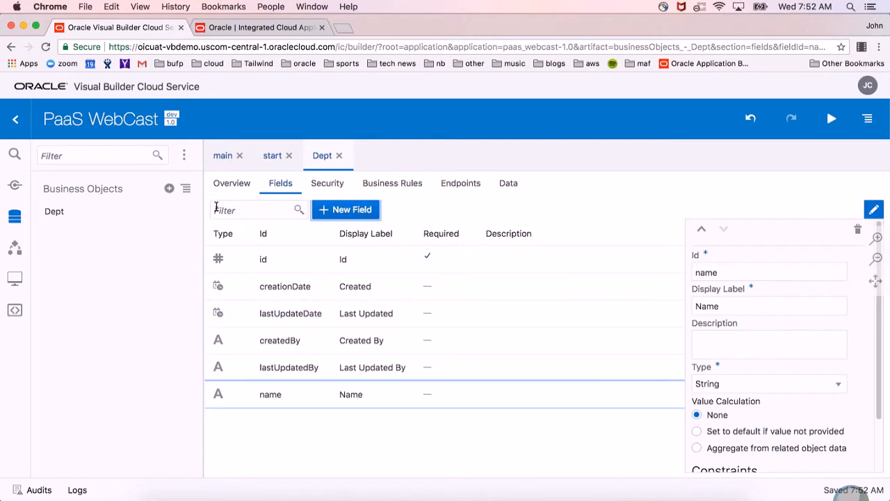
View the business objects diagram and the actions available for Dept, then close the diagram.
{"action": "left_click", "coordinate": [189, 191]}
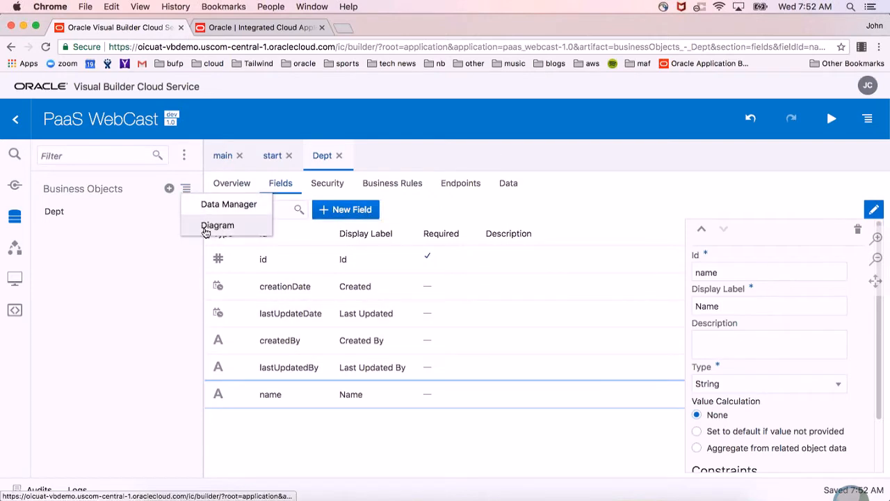
{"action": "left_click", "coordinate": [207, 227]}
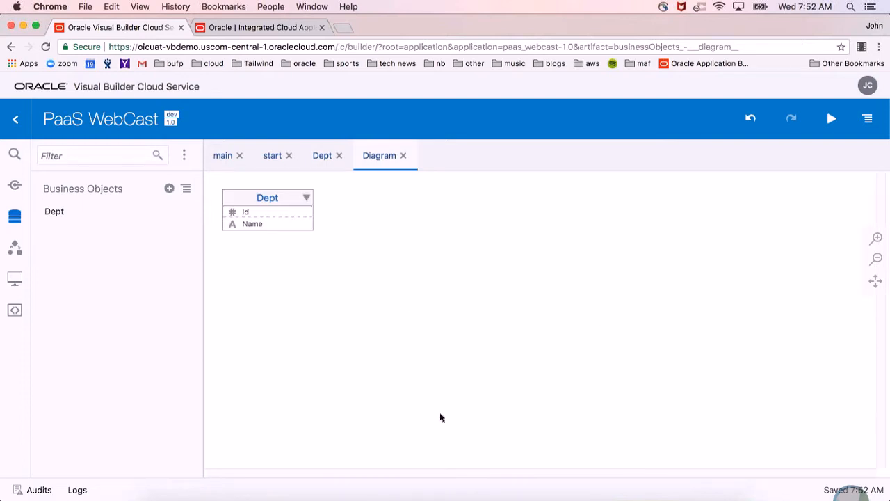
{"action": "right_click", "coordinate": [245, 199]}
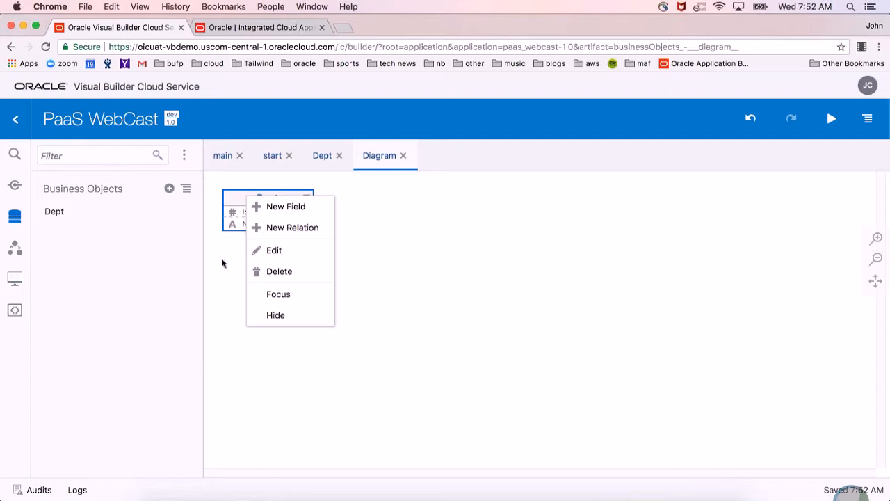
{"action": "left_click", "coordinate": [491, 284]}
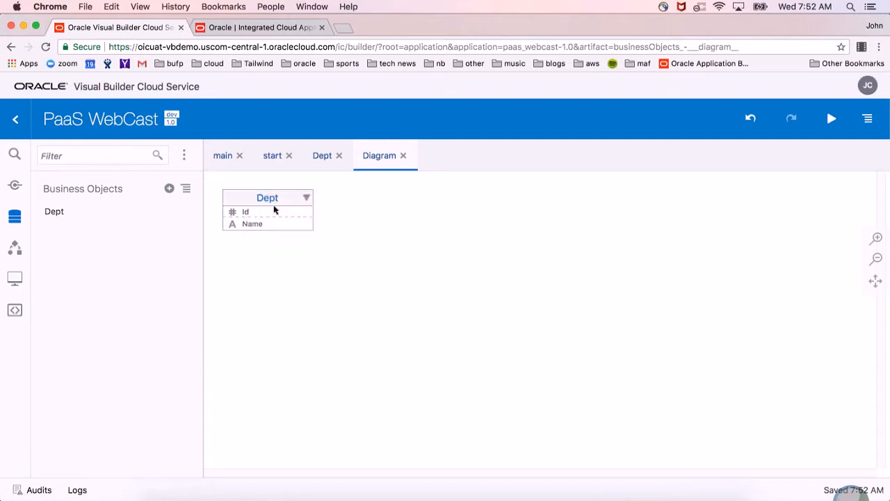
{"action": "left_click", "coordinate": [403, 156]}
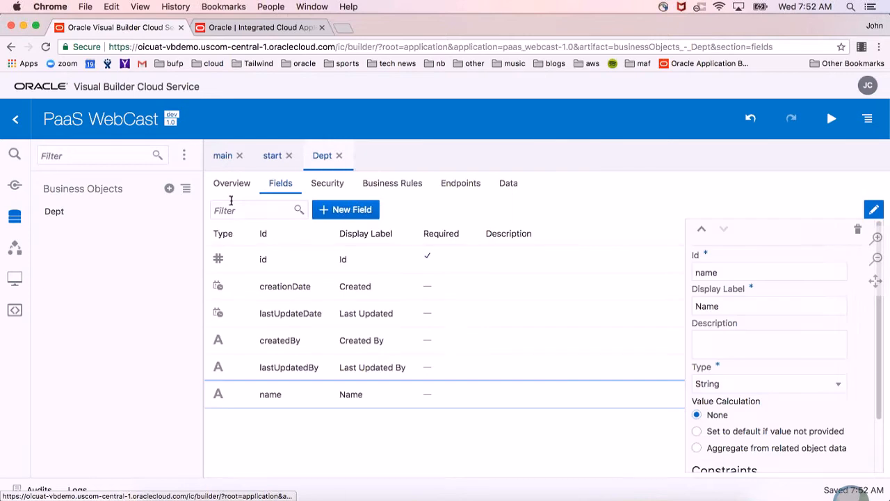
Start importing new business objects in the Data Manager and upload Top-1000-Celebrity-Twitter-Accounts.csv from the Downloads folder in Finder.
{"action": "left_click", "coordinate": [186, 189]}
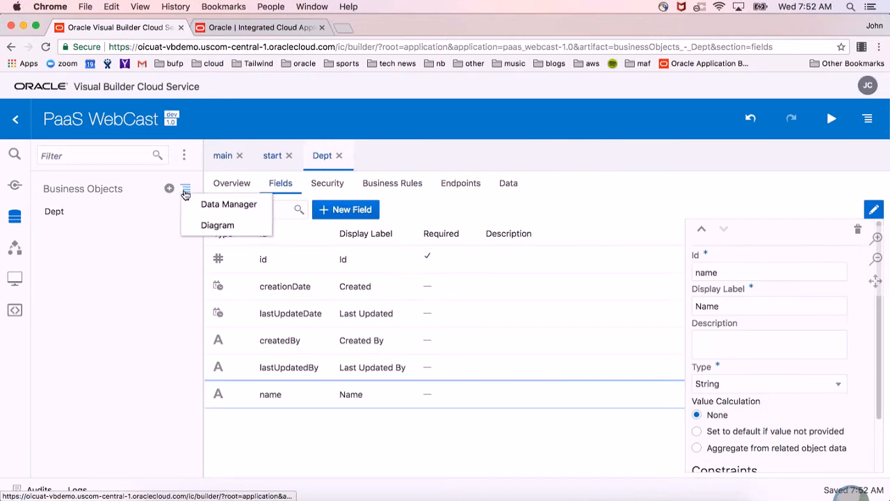
{"action": "left_click", "coordinate": [209, 203]}
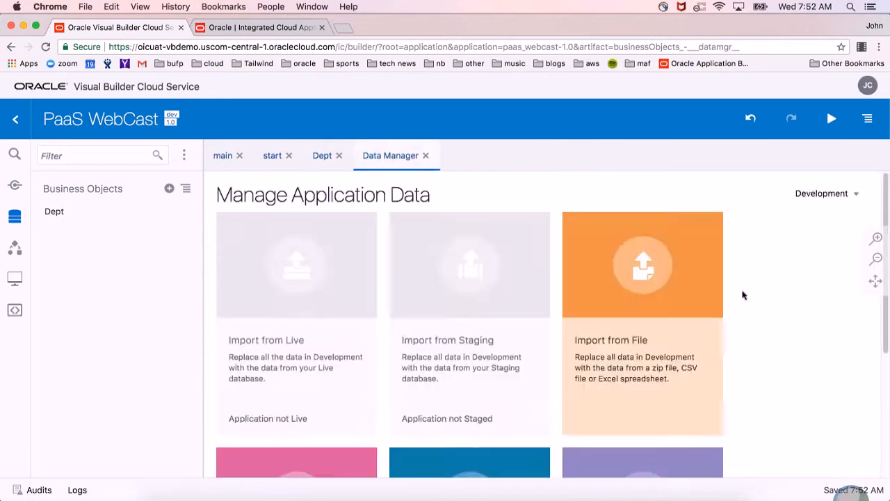
{"action": "scroll", "coordinate": [741, 295], "scroll_direction": "down", "scroll_amount": 5}
{"action": "left_click", "coordinate": [690, 364]}
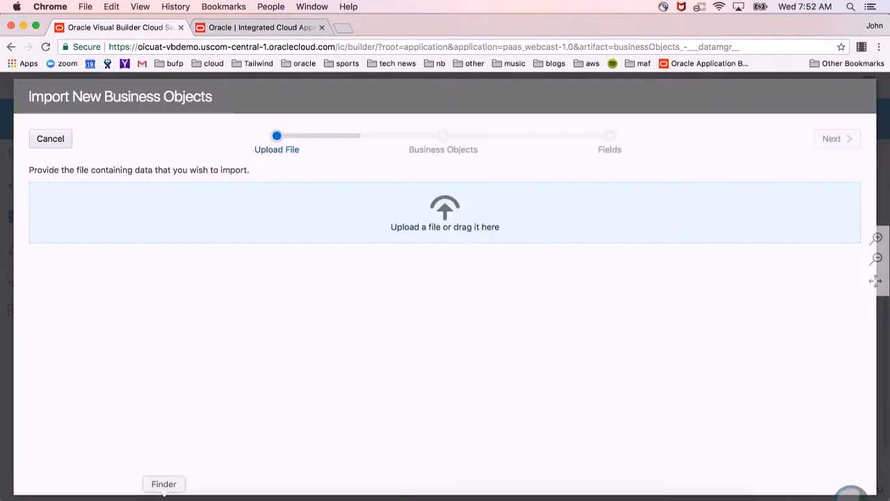
{"action": "left_click", "coordinate": [163, 495]}
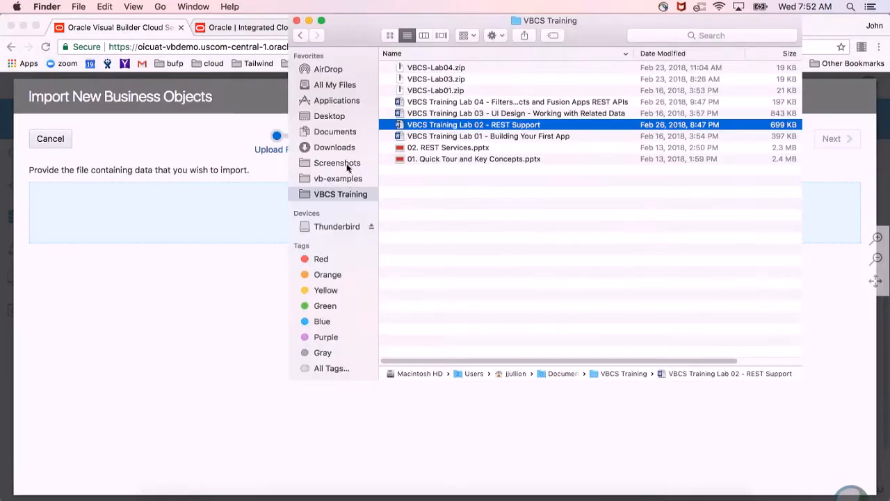
{"action": "left_click", "coordinate": [355, 144]}
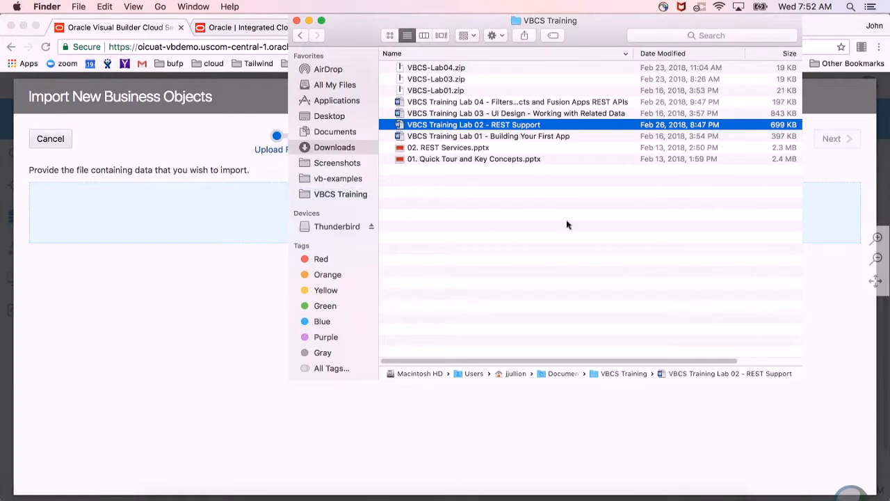
{"action": "scroll", "coordinate": [571, 258], "scroll_direction": "down", "scroll_amount": 15}
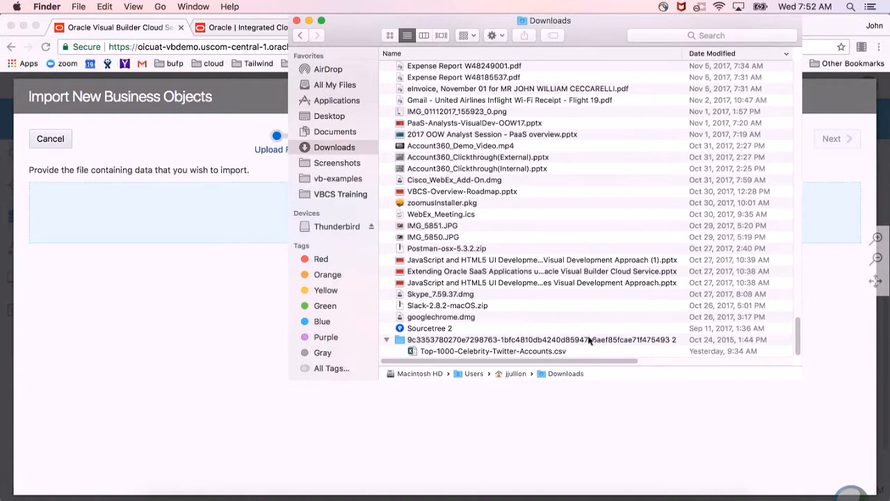
{"action": "left_click_drag", "start_coordinate": [512, 351], "coordinate": [145, 206]}
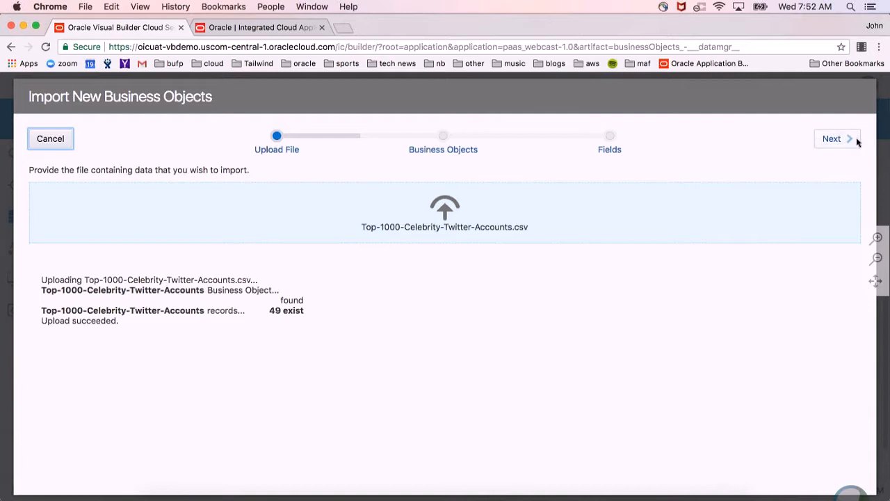
Set both the name after import and the new object ID to Celebrity, and continue to the field settings.
{"action": "left_click", "coordinate": [835, 139]}
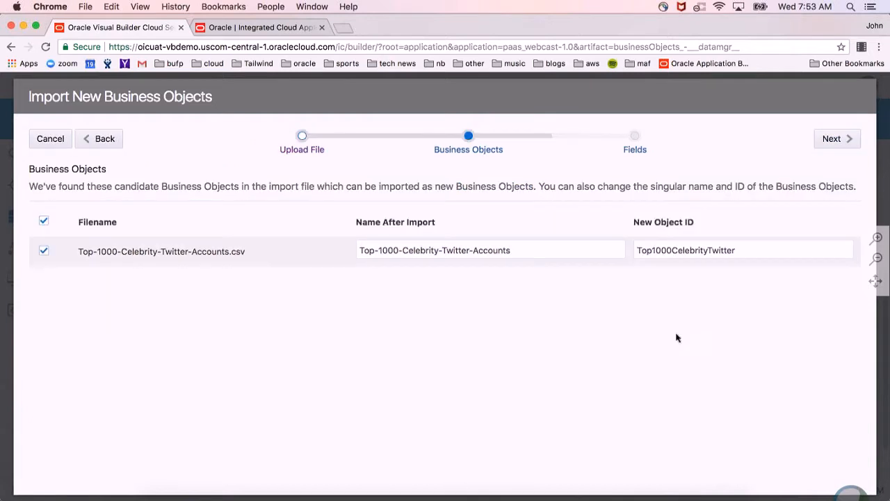
{"action": "triple_click", "coordinate": [549, 253]}
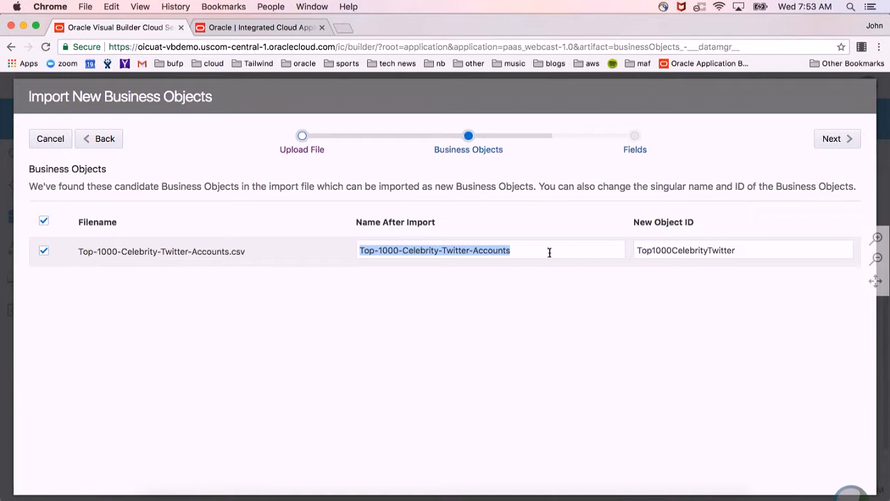
{"action": "type", "text": "Celebrity"}
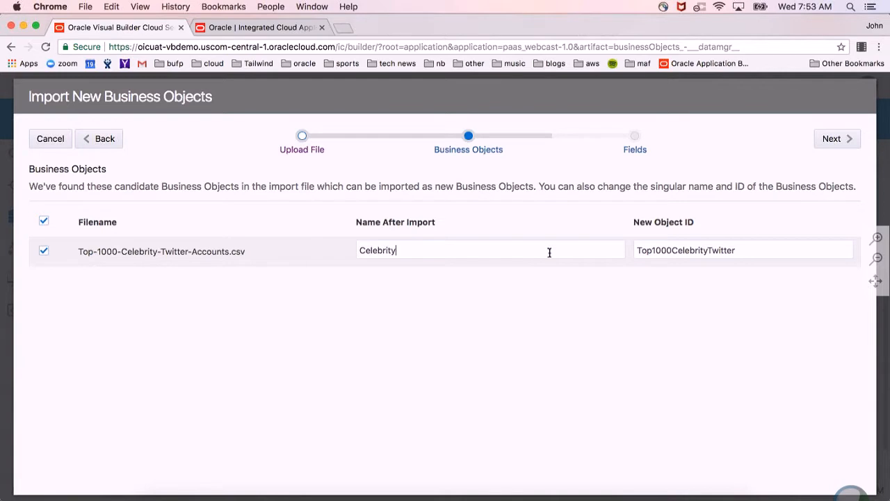
{"action": "key", "text": "super+a"}
{"action": "key", "text": "super+c"}
{"action": "key", "text": "Tab"}
{"action": "key", "text": "super+v"}
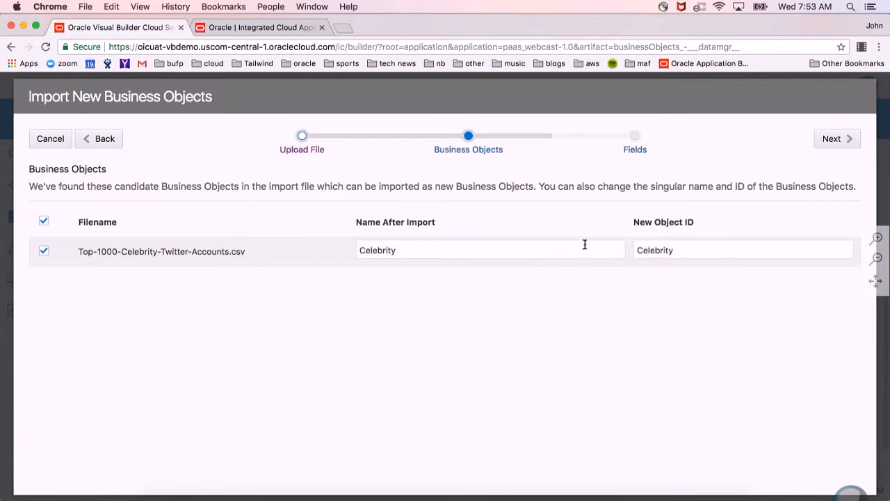
{"action": "left_click", "coordinate": [847, 140]}
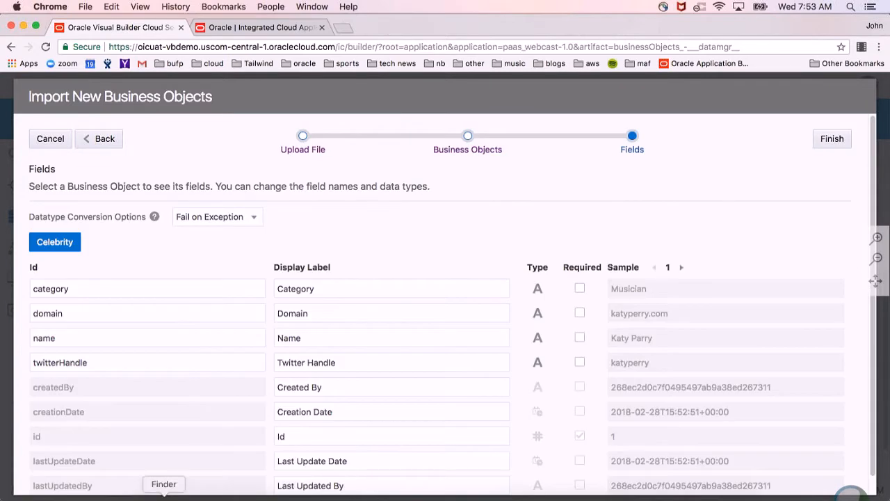
Check the data type choices for the category field, then finish the Celebrity import with the default field settings.
{"action": "left_click", "coordinate": [164, 494]}
{"action": "left_click", "coordinate": [164, 263]}
{"action": "left_click", "coordinate": [537, 288]}
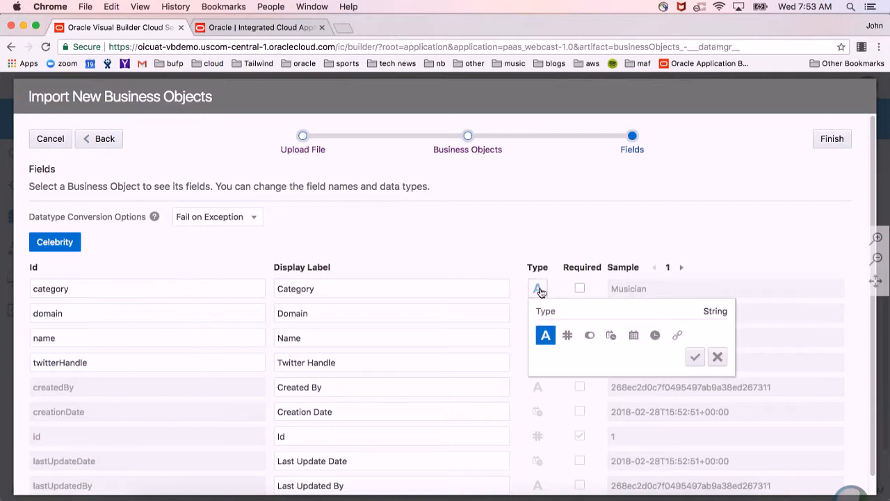
{"action": "left_click", "coordinate": [452, 251]}
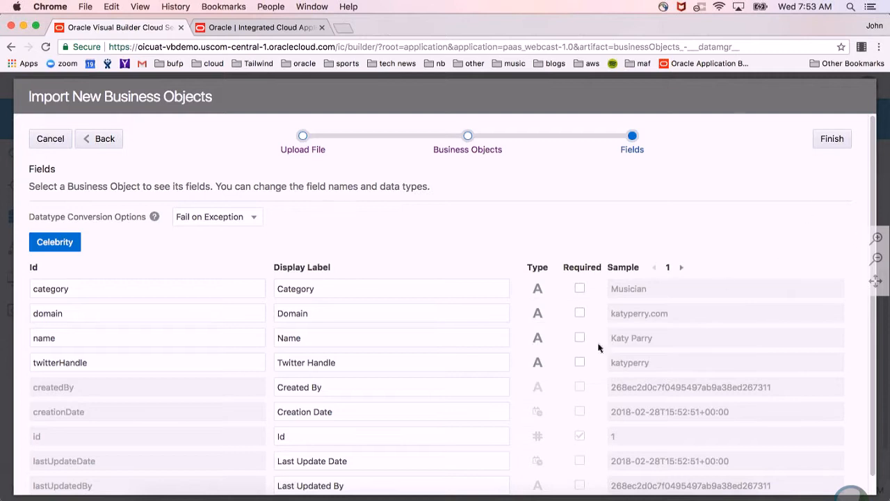
{"action": "left_click", "coordinate": [836, 140]}
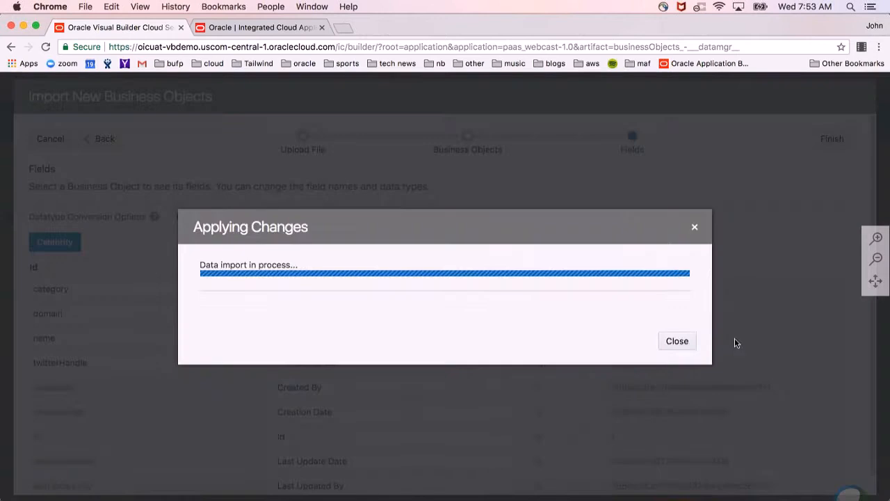
{"action": "left_click", "coordinate": [671, 333]}
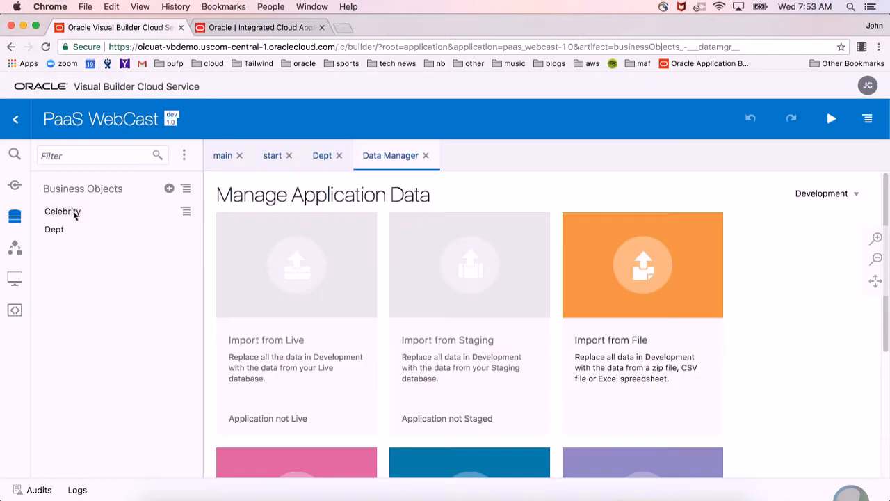
Open the Celebrity business object and look at its fields and data.
{"action": "left_click", "coordinate": [64, 211]}
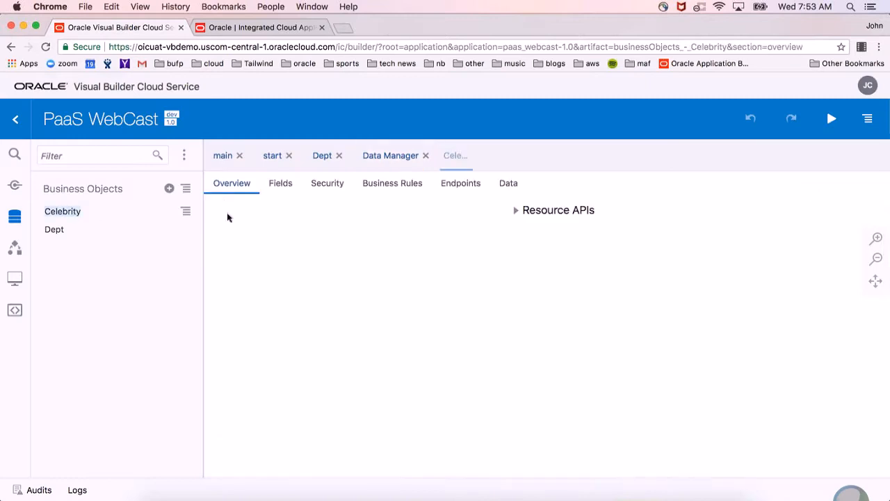
{"action": "left_click", "coordinate": [281, 184]}
{"action": "left_click", "coordinate": [515, 184]}
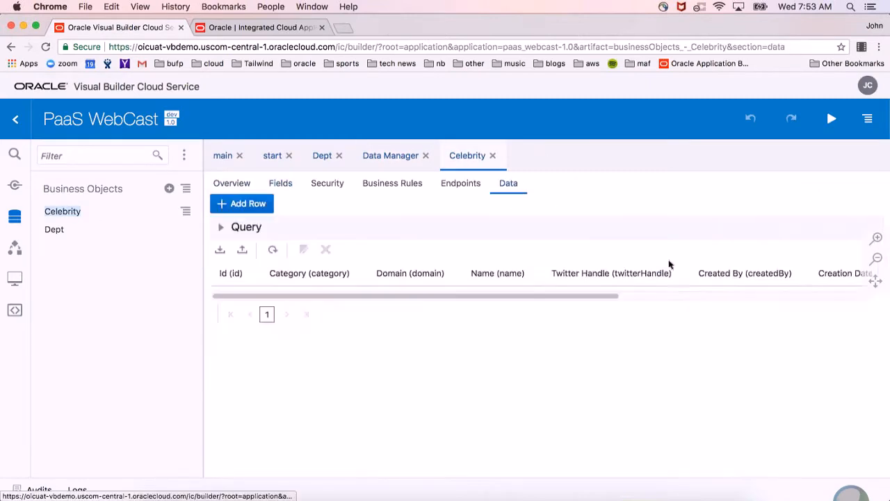
Close the Celebrity, Data Manager and Dept editors, then reopen the Celebrity business object to view its endpoints.
{"action": "left_click", "coordinate": [493, 156]}
{"action": "left_click", "coordinate": [425, 157]}
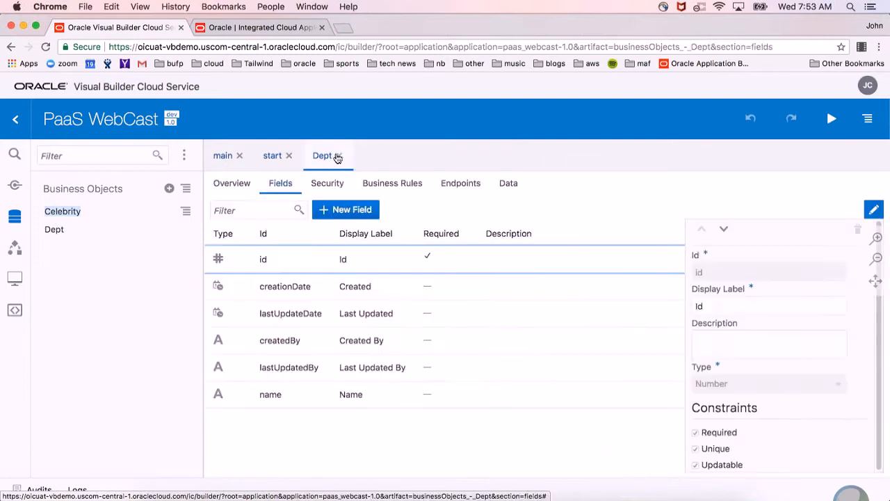
{"action": "left_click", "coordinate": [338, 156]}
{"action": "left_click", "coordinate": [60, 212]}
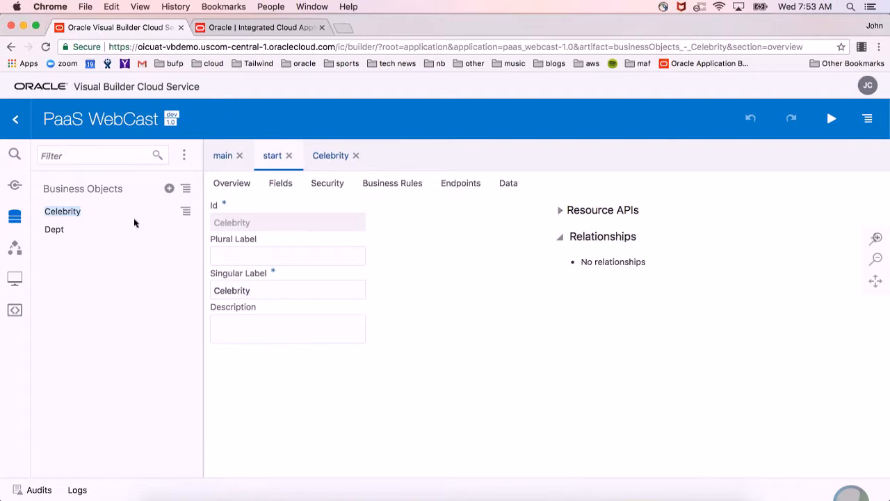
{"action": "left_click", "coordinate": [460, 183]}
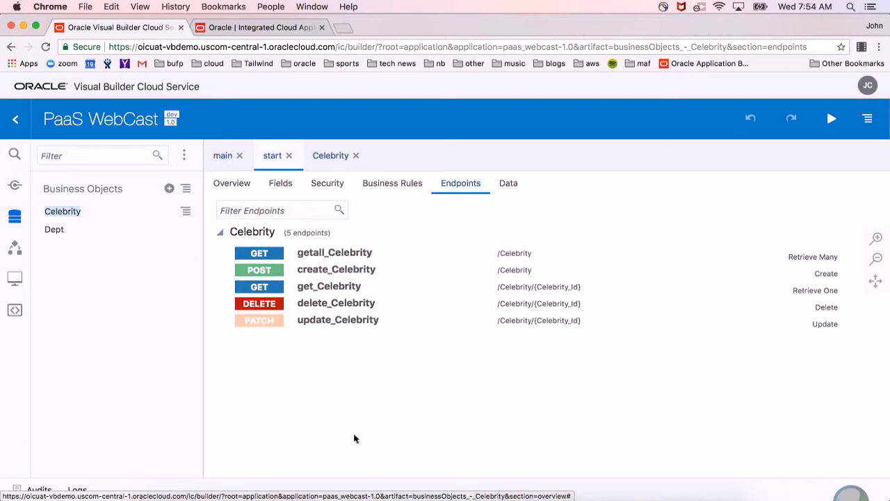
Open the start page from the web app's main flow and add a table below the Celebrities heading.
{"action": "left_click", "coordinate": [14, 277]}
{"action": "left_click", "coordinate": [215, 166]}
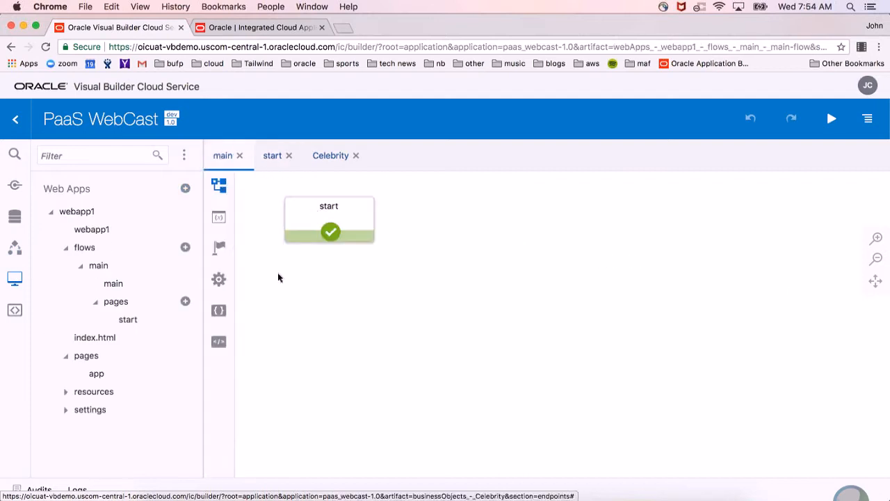
{"action": "double_click", "coordinate": [346, 231]}
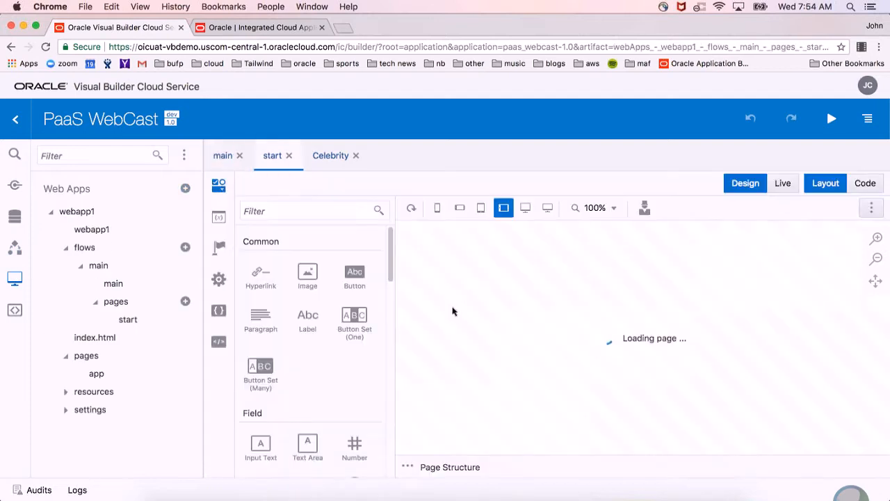
{"action": "left_click", "coordinate": [192, 155]}
{"action": "scroll", "coordinate": [179, 272], "scroll_direction": "down", "scroll_amount": 6}
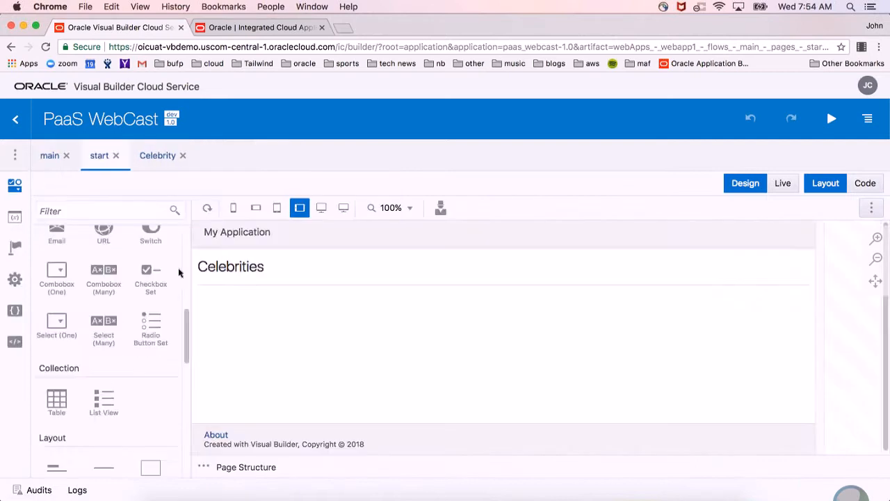
{"action": "left_click_drag", "start_coordinate": [56, 379], "coordinate": [328, 362]}
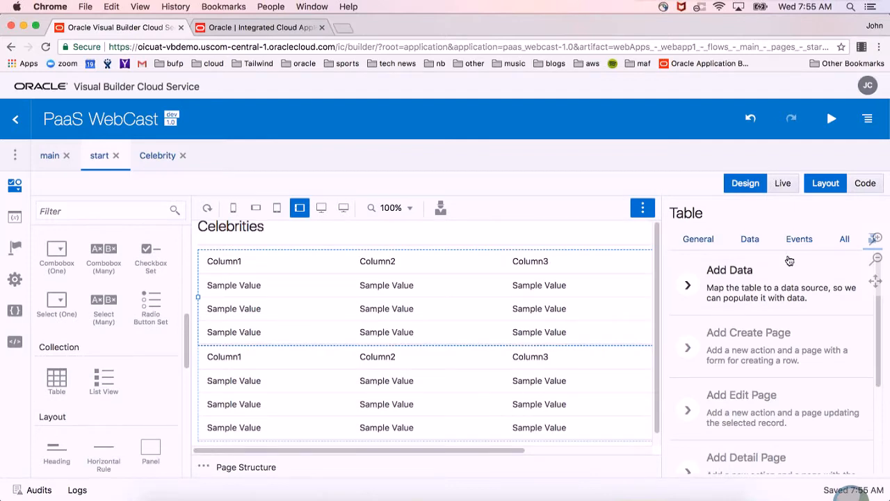
Try to remove the duplicate table by deleting its div block on lines 16 to 20 of the page code, and reload the site.
{"action": "left_click", "coordinate": [870, 188]}
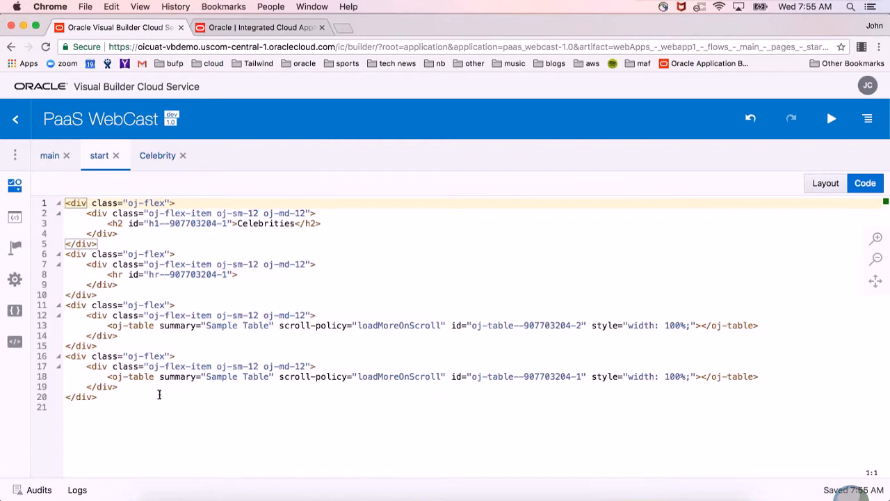
{"action": "left_click_drag", "start_coordinate": [121, 401], "coordinate": [26, 364]}
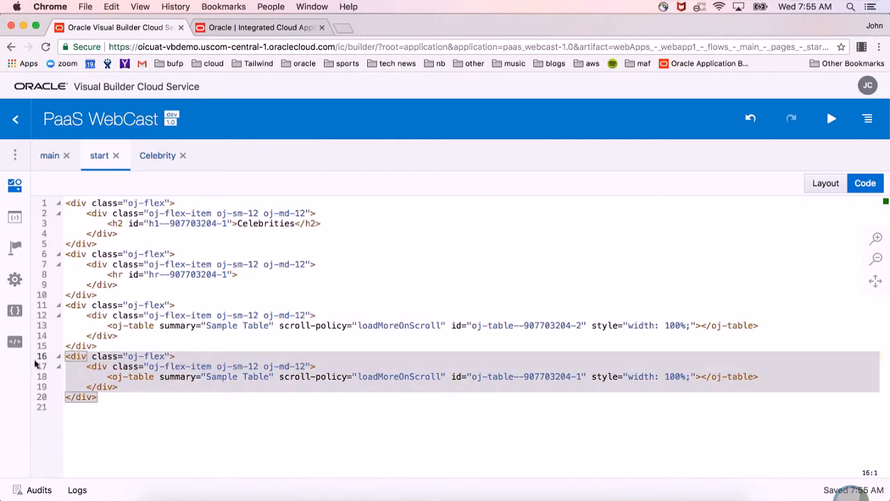
{"action": "left_click", "coordinate": [257, 356]}
{"action": "left_click_drag", "start_coordinate": [125, 397], "coordinate": [50, 356]}
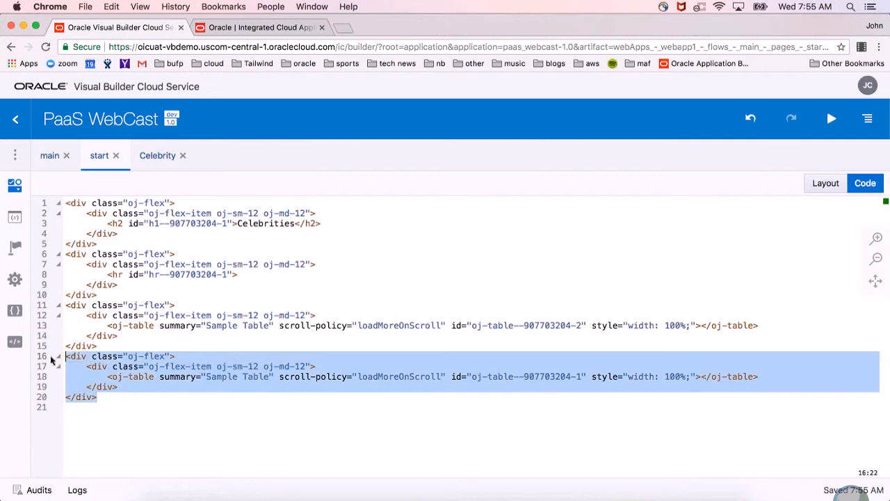
{"action": "key", "text": "BackSpace"}
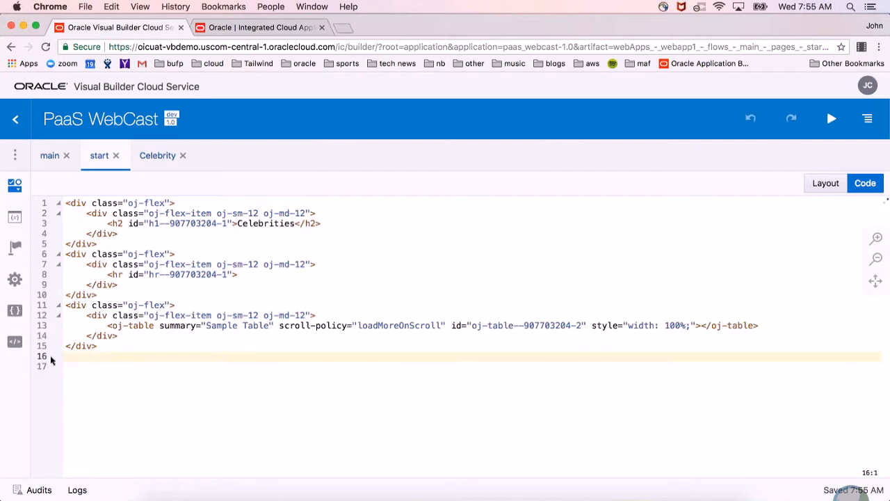
{"action": "key", "text": "super+r"}
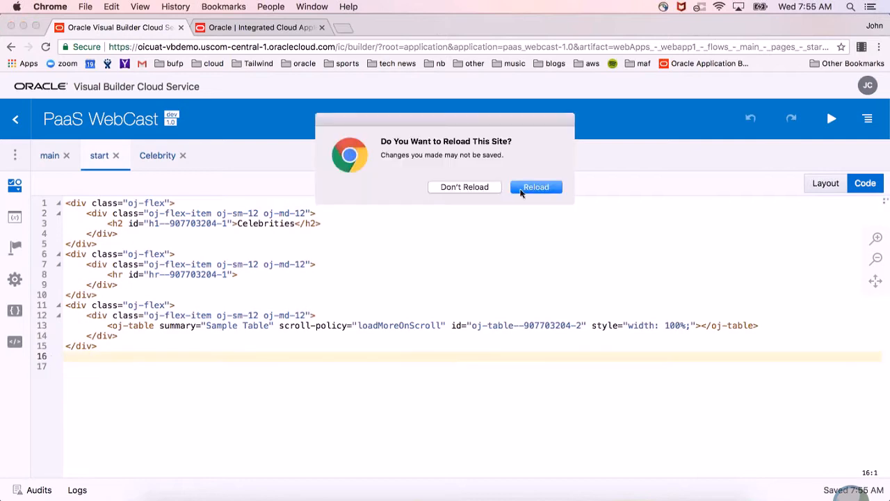
{"action": "left_click", "coordinate": [536, 187]}
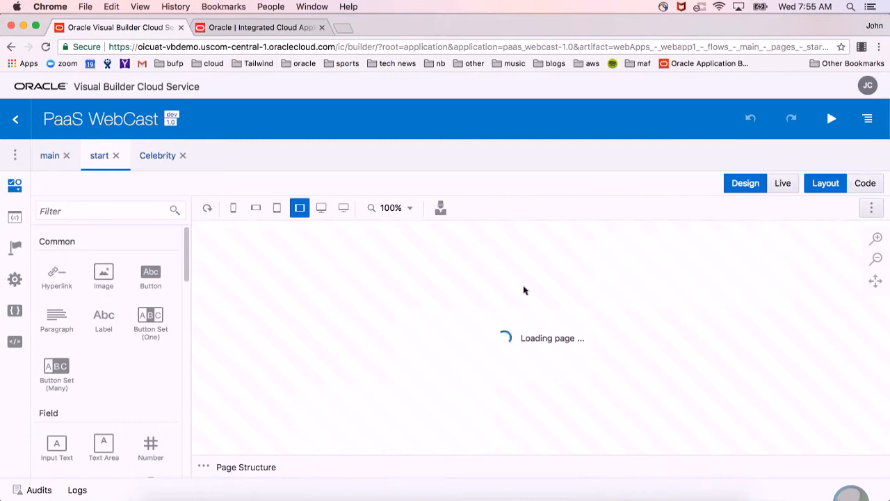
Delete the lower duplicate table from the start page layout.
{"action": "scroll", "coordinate": [592, 379], "scroll_direction": "down", "scroll_amount": 2}
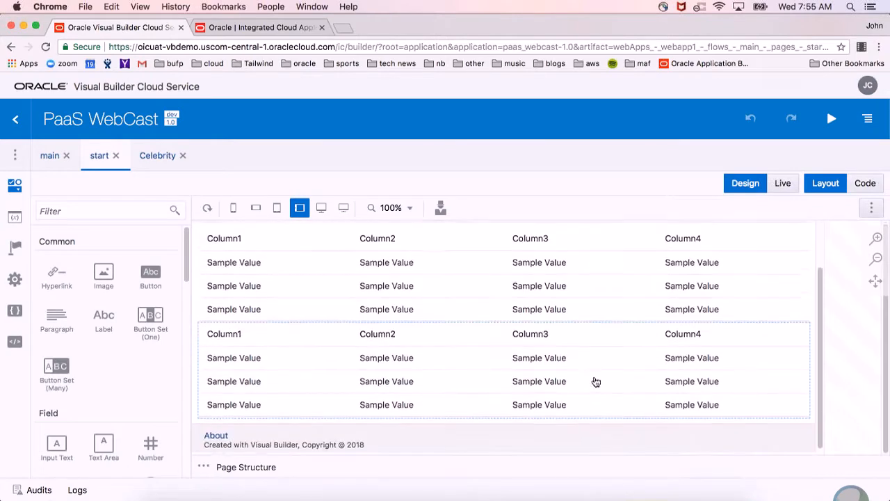
{"action": "scroll", "coordinate": [594, 380], "scroll_direction": "up", "scroll_amount": 2}
{"action": "scroll", "coordinate": [598, 366], "scroll_direction": "down", "scroll_amount": 2}
{"action": "left_click", "coordinate": [598, 365]}
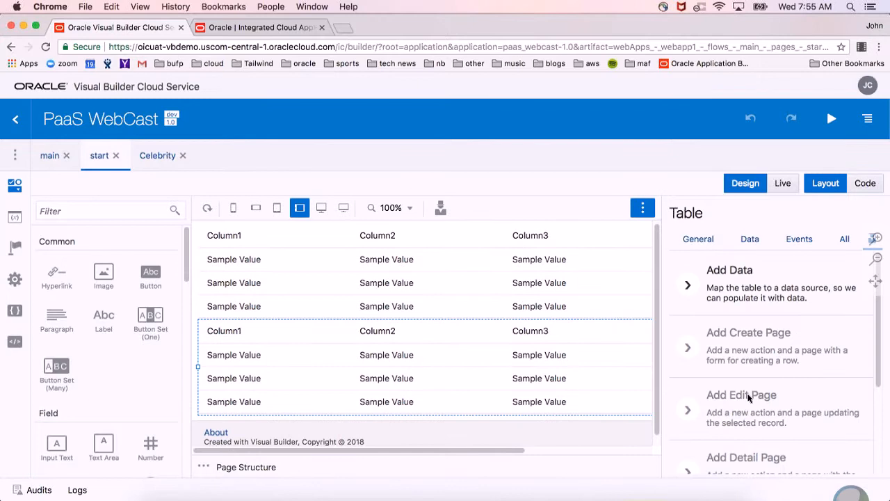
{"action": "key", "text": "Delete"}
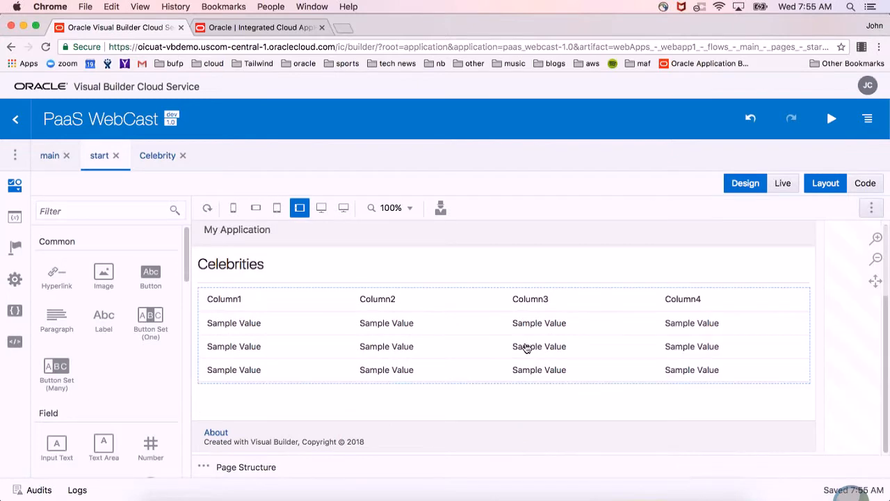
Start adding data to the remaining table, using Celebrity's getall_Celebrity endpoint as the data source, and continue to the column selection.
{"action": "left_click", "coordinate": [528, 348]}
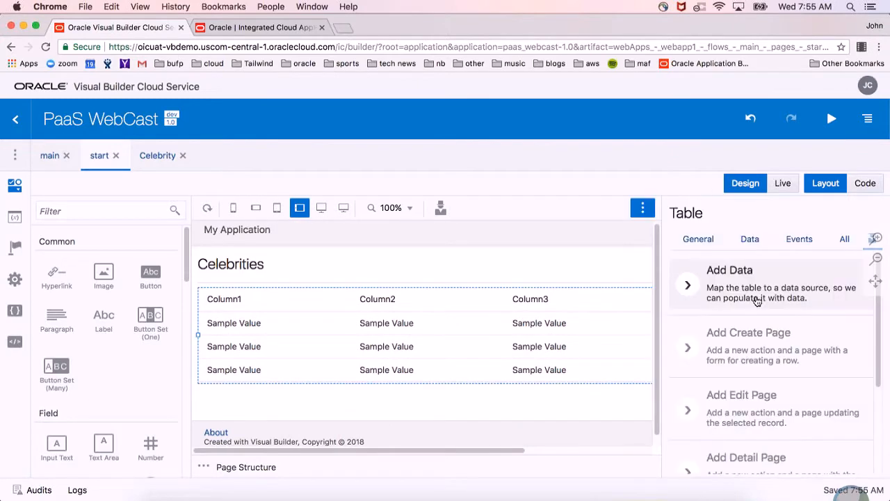
{"action": "left_click", "coordinate": [828, 306]}
{"action": "left_click", "coordinate": [40, 245]}
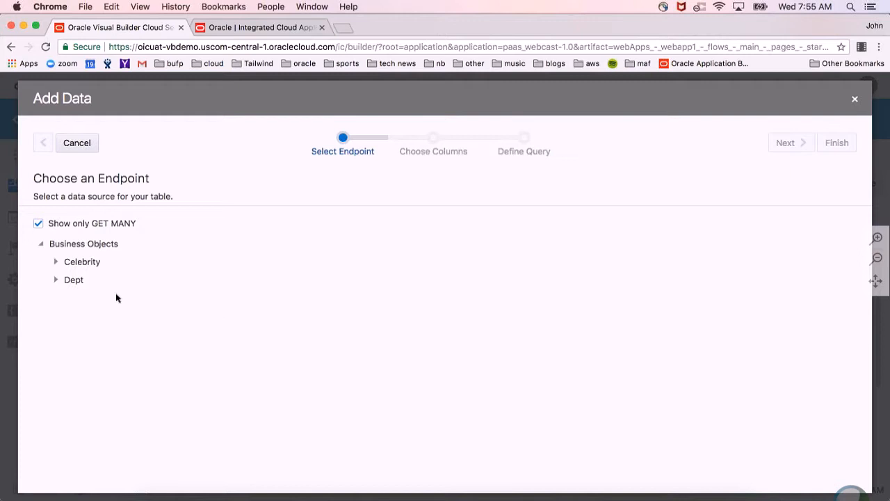
{"action": "left_click", "coordinate": [57, 281]}
{"action": "left_click", "coordinate": [55, 281]}
{"action": "left_click", "coordinate": [58, 263]}
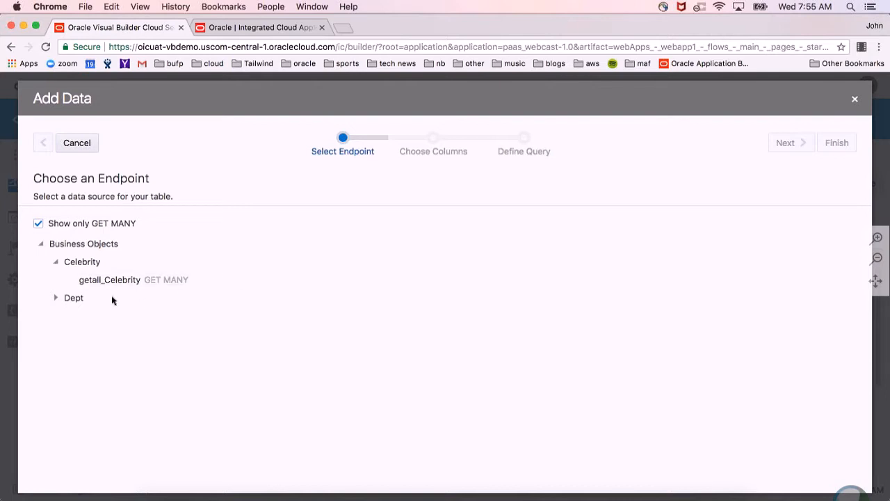
{"action": "left_click", "coordinate": [142, 281]}
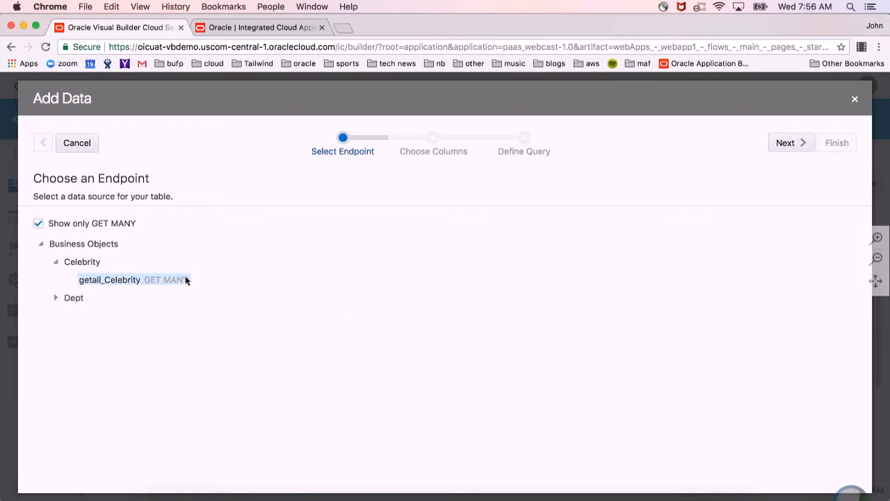
{"action": "left_click", "coordinate": [800, 143]}
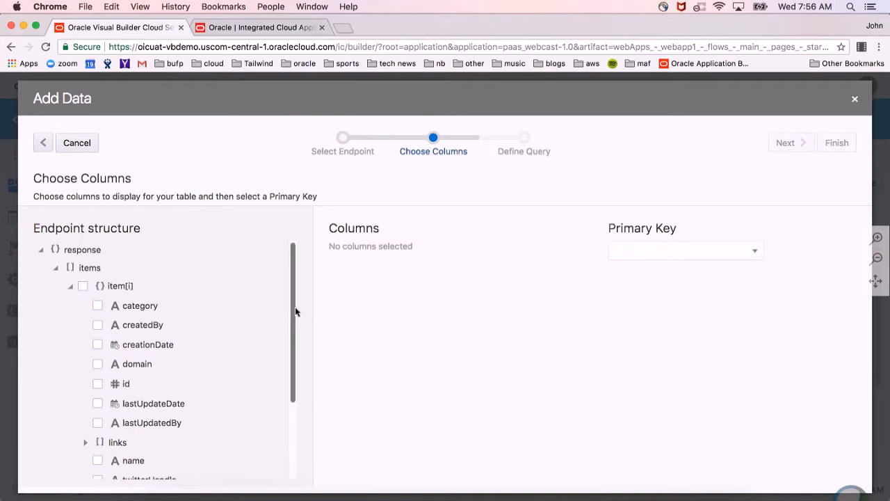
Choose name, twitterHandle, domain and category as the table's columns in that order, with id as primary key, and finish adding data.
{"action": "scroll", "coordinate": [295, 311], "scroll_direction": "down", "scroll_amount": 3}
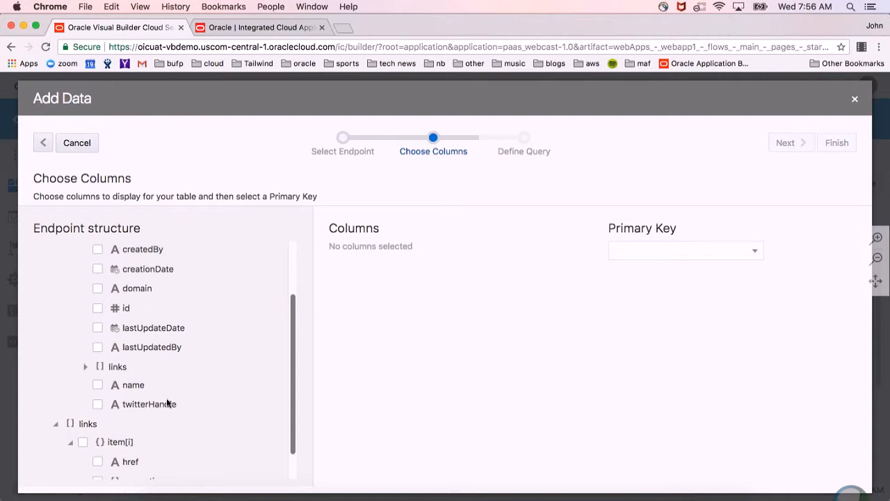
{"action": "scroll", "coordinate": [169, 404], "scroll_direction": "up", "scroll_amount": 1}
{"action": "left_click", "coordinate": [125, 422]}
{"action": "left_click", "coordinate": [166, 404]}
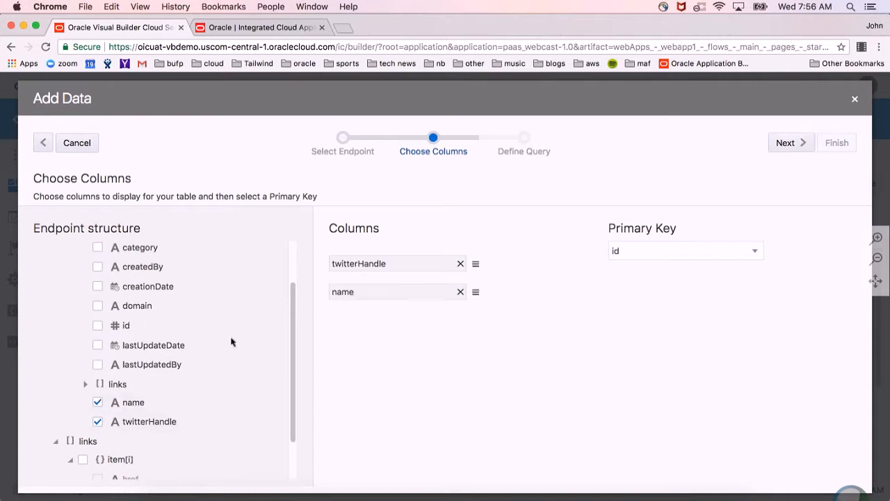
{"action": "scroll", "coordinate": [221, 339], "scroll_direction": "up", "scroll_amount": 1}
{"action": "left_click", "coordinate": [137, 331]}
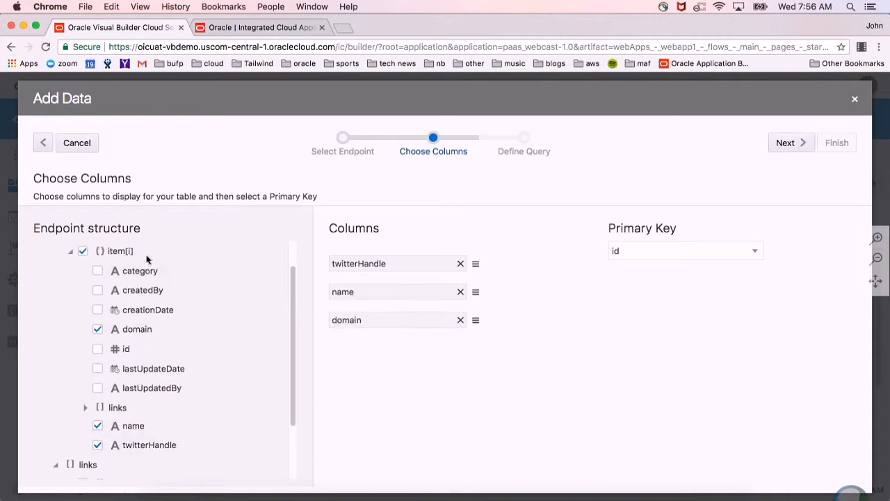
{"action": "left_click", "coordinate": [147, 272]}
{"action": "left_click_drag", "start_coordinate": [476, 291], "coordinate": [478, 260]}
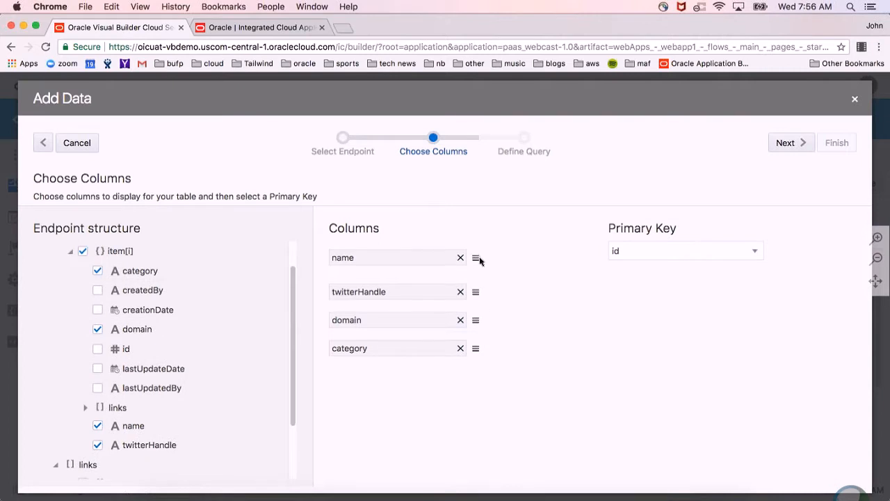
{"action": "left_click", "coordinate": [803, 144]}
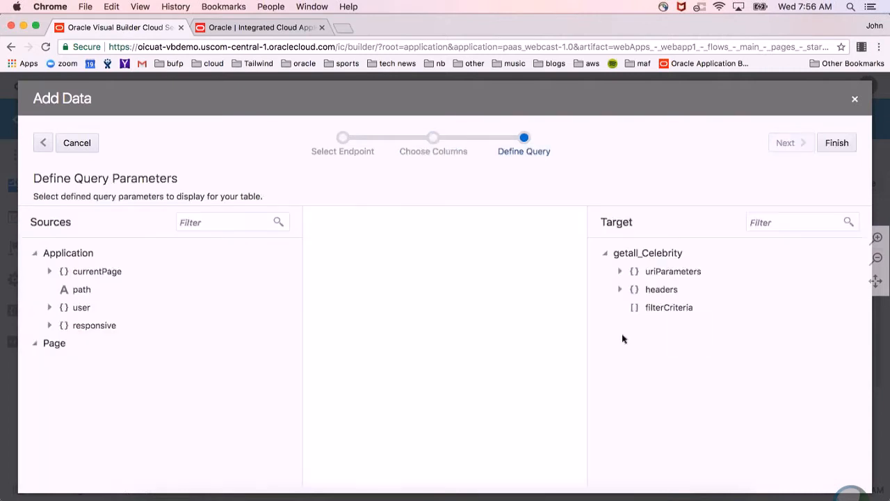
{"action": "left_click", "coordinate": [620, 272]}
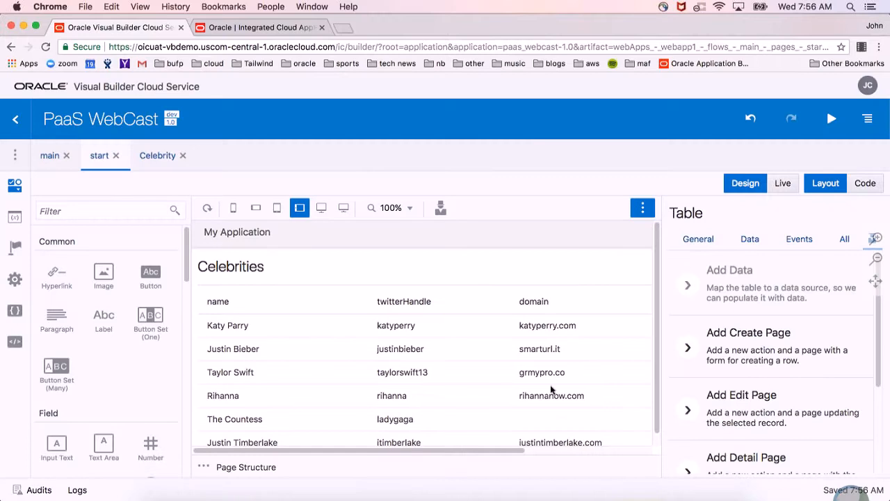
Run the web app to check the Celebrities table's data in the live preview, and return to the page designer.
{"action": "scroll", "coordinate": [551, 389], "scroll_direction": "down", "scroll_amount": 4}
{"action": "scroll", "coordinate": [552, 390], "scroll_direction": "up", "scroll_amount": 4}
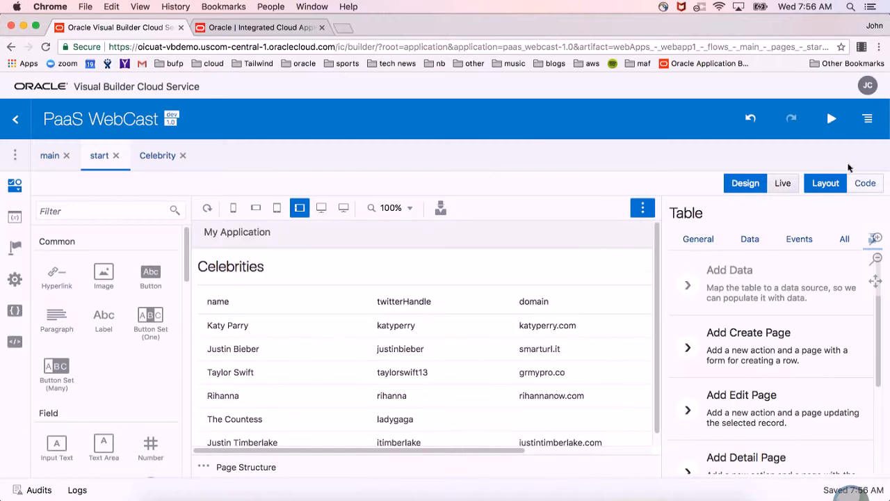
{"action": "left_click", "coordinate": [838, 124]}
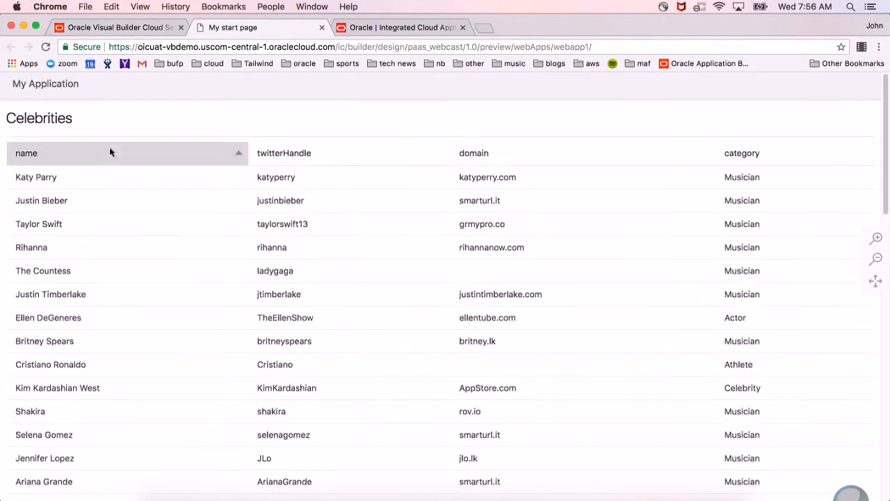
{"action": "left_click", "coordinate": [151, 27]}
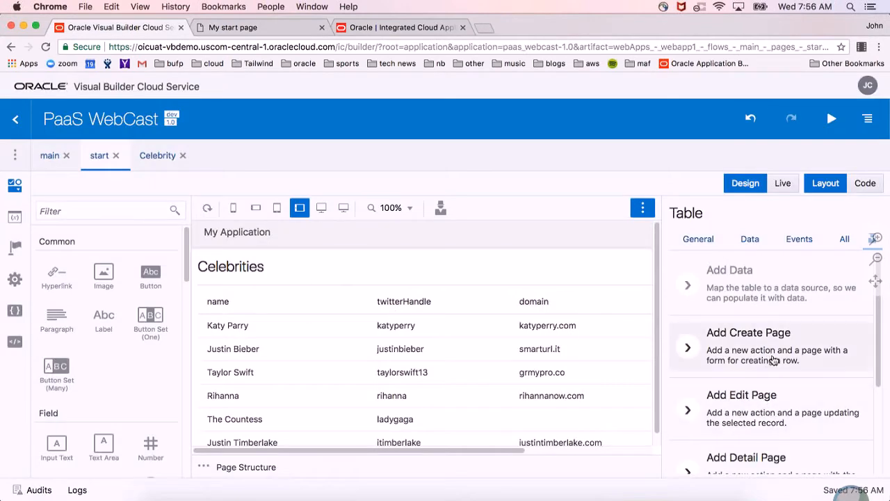
Add a create page for the table using the create_Celebrity endpoint, with the category, domain, name and twitterHandle fields.
{"action": "left_click", "coordinate": [751, 358]}
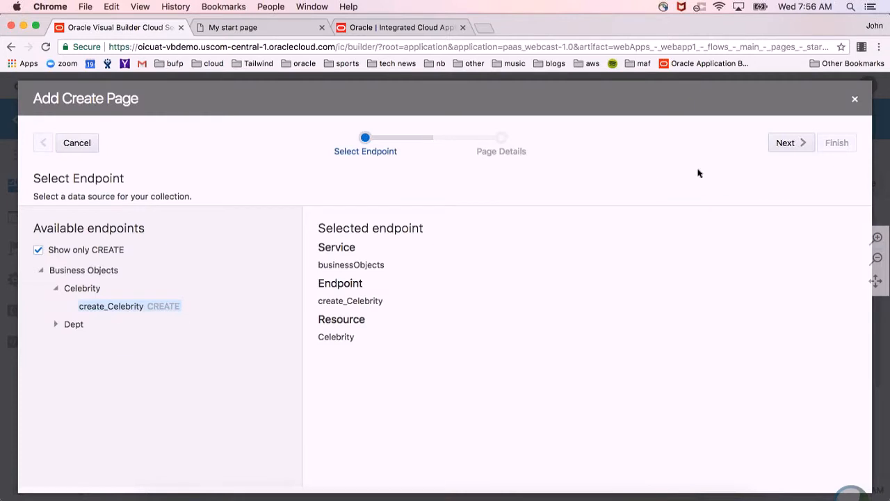
{"action": "left_click", "coordinate": [802, 142]}
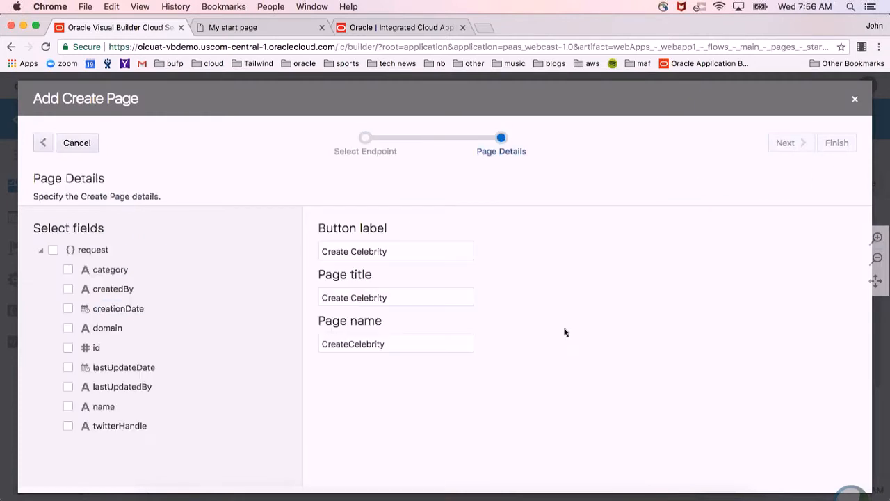
{"action": "left_click", "coordinate": [102, 272]}
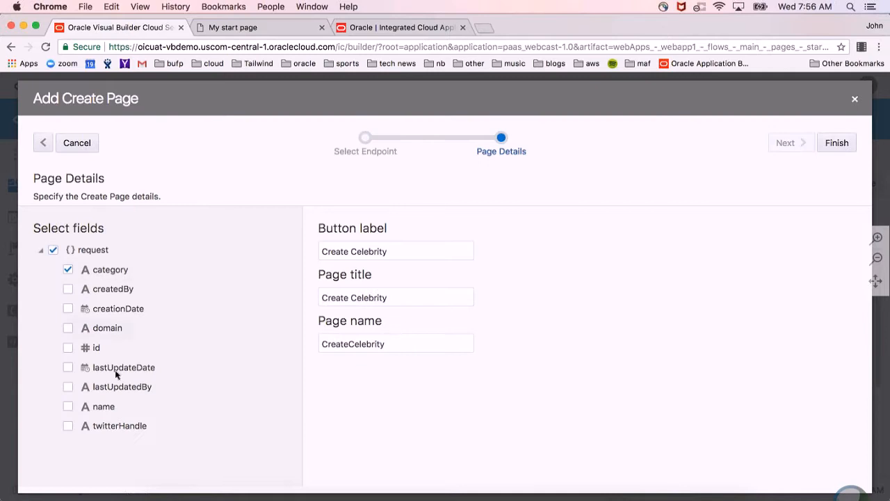
{"action": "left_click", "coordinate": [116, 427]}
{"action": "left_click", "coordinate": [120, 327]}
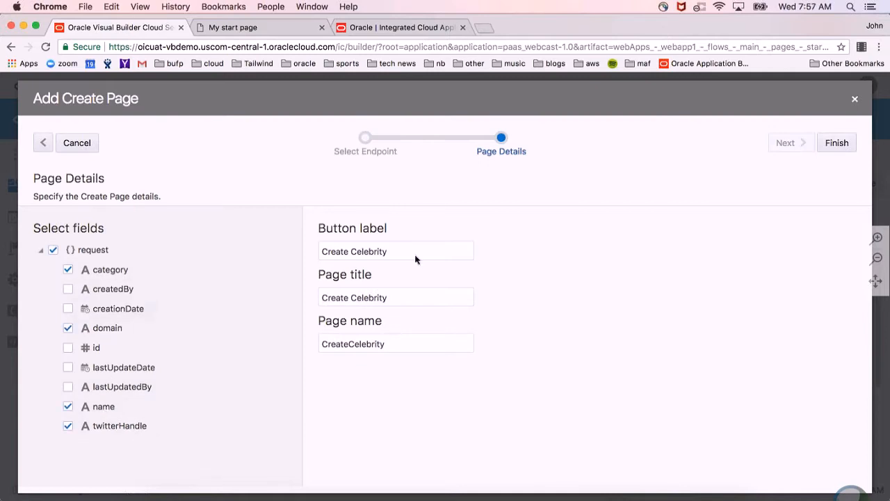
{"action": "left_click", "coordinate": [838, 144]}
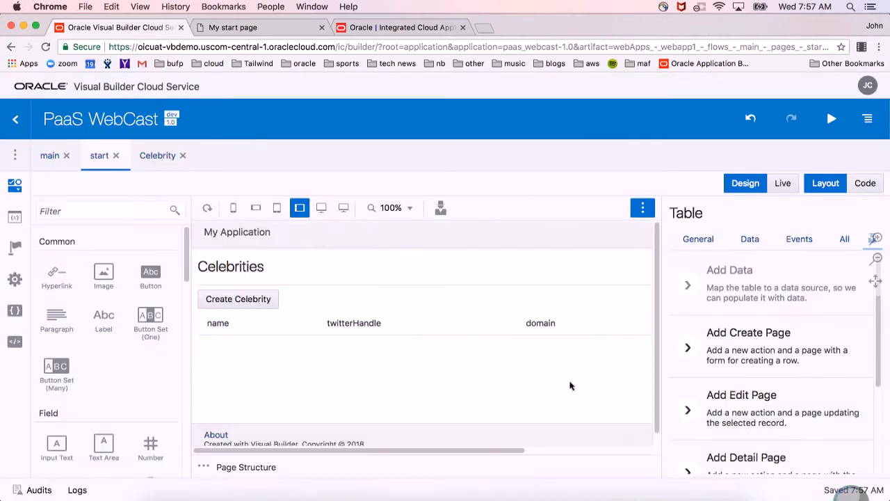
Add an edit page using the get_Celebrity and update_Celebrity endpoints, with the category, domain, name and twitterHandle fields.
{"action": "left_click", "coordinate": [759, 403]}
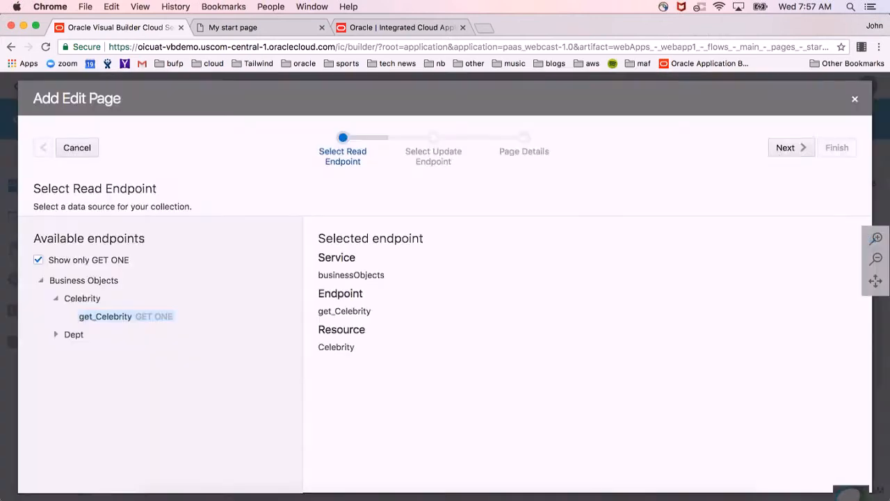
{"action": "left_click", "coordinate": [796, 148]}
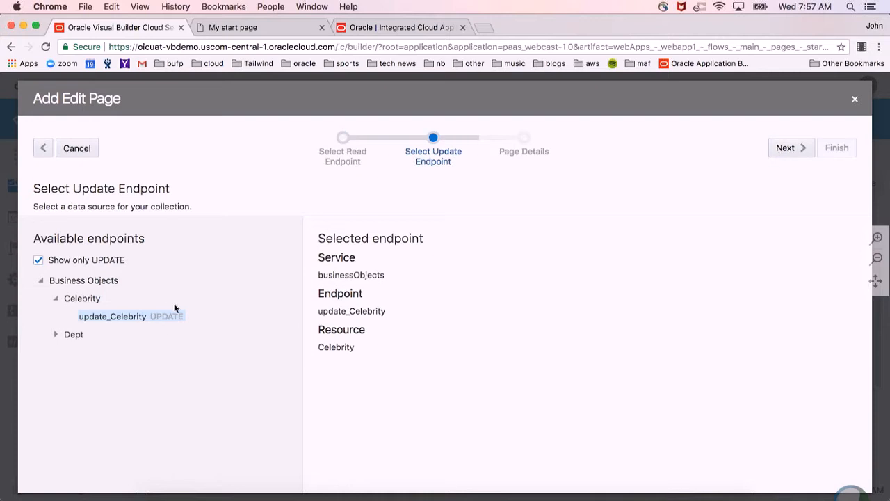
{"action": "left_click", "coordinate": [789, 149]}
{"action": "left_click", "coordinate": [113, 259]}
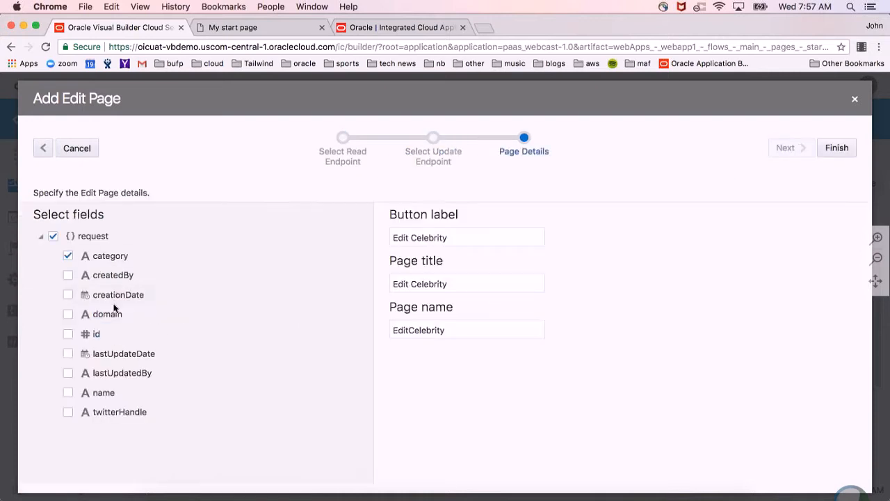
{"action": "left_click", "coordinate": [114, 314]}
{"action": "left_click", "coordinate": [111, 395]}
{"action": "left_click", "coordinate": [120, 418]}
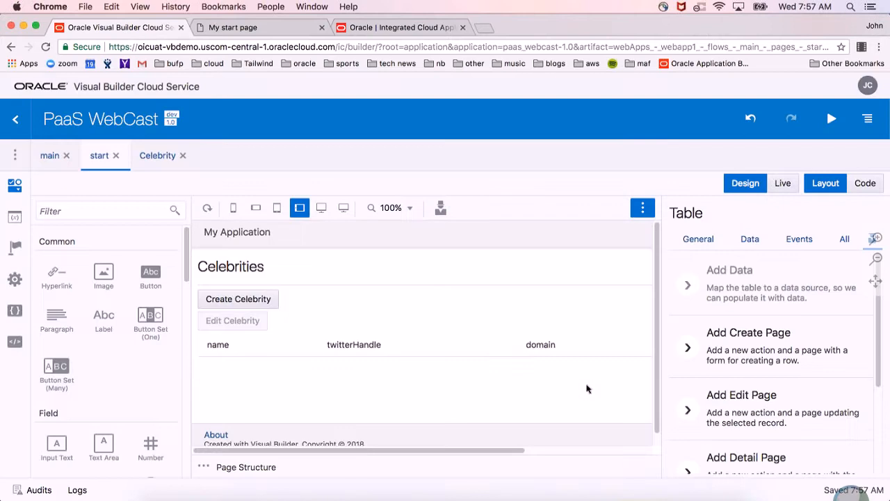
Hide the component properties and look over the start page's buttons and table rows.
{"action": "left_click", "coordinate": [643, 208]}
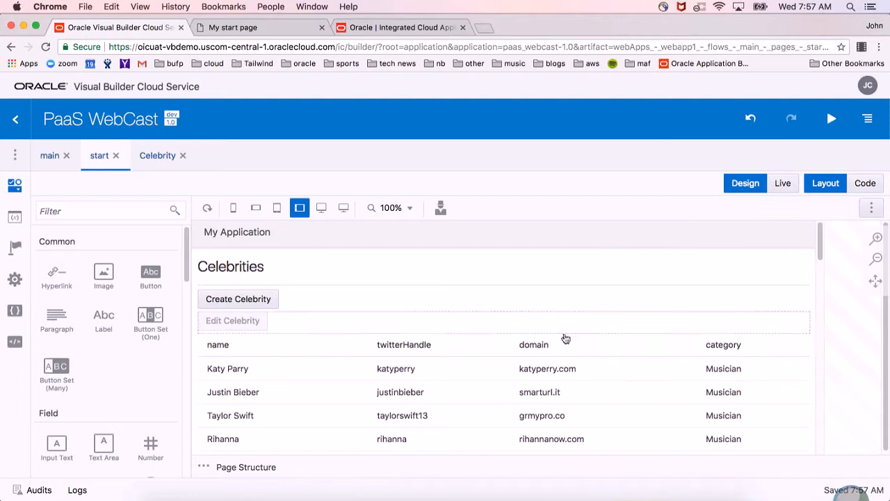
{"action": "scroll", "coordinate": [564, 339], "scroll_direction": "down", "scroll_amount": 5}
{"action": "scroll", "coordinate": [565, 338], "scroll_direction": "up", "scroll_amount": 5}
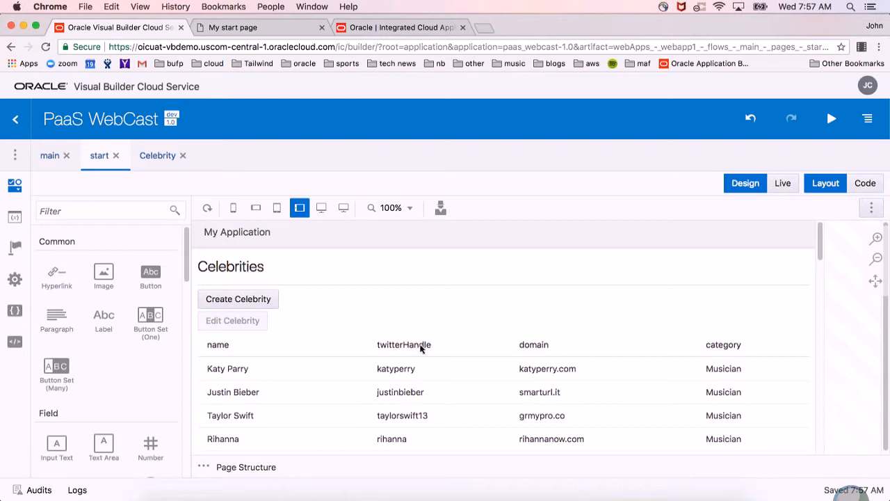
Open the CreateCelebrity page from the main flow and move the name field above category in the form.
{"action": "left_click", "coordinate": [47, 158]}
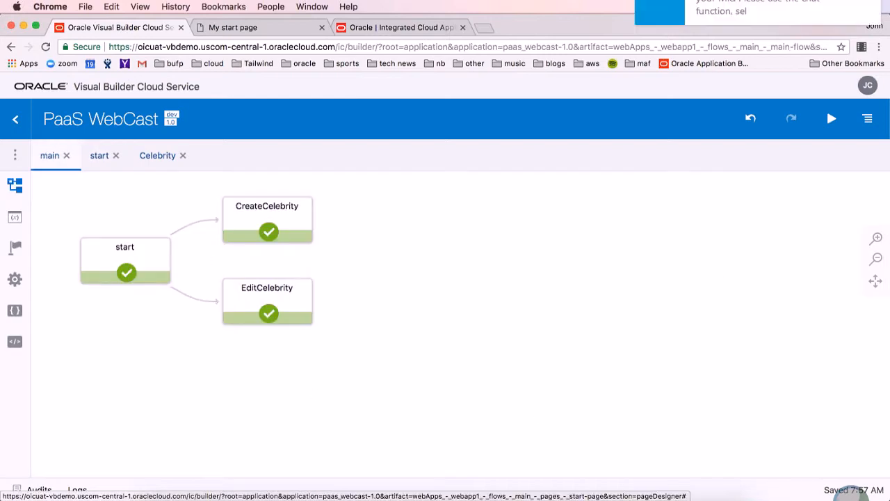
{"action": "double_click", "coordinate": [289, 234]}
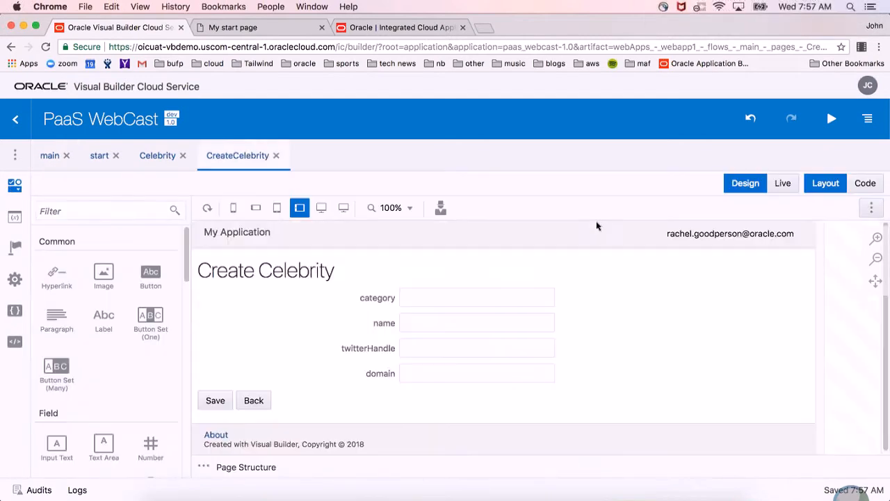
{"action": "left_click_drag", "start_coordinate": [456, 320], "coordinate": [454, 292]}
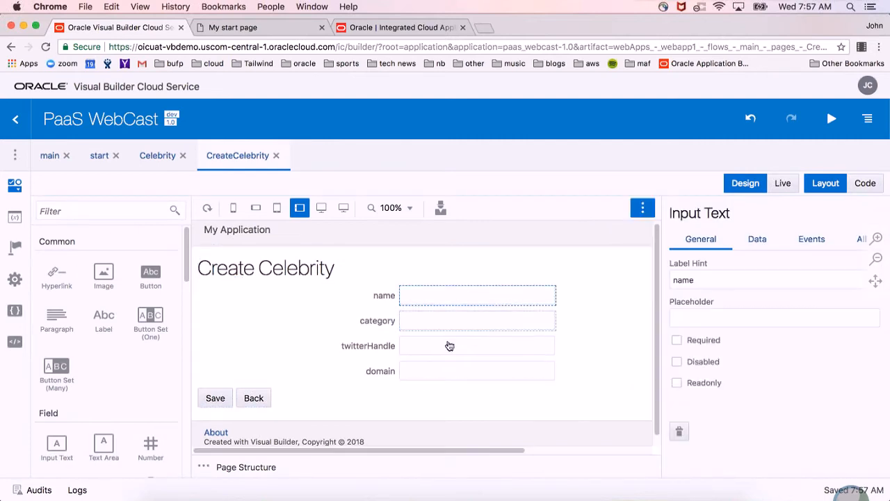
Replace the category text field with a Select (One) component labelled Category, between name and twitterHandle.
{"action": "left_click", "coordinate": [458, 325]}
{"action": "key", "text": "Delete"}
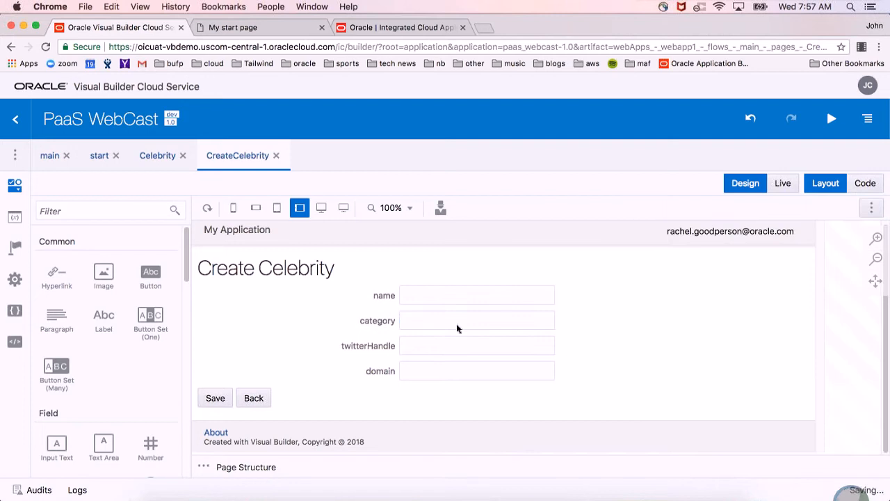
{"action": "scroll", "coordinate": [123, 360], "scroll_direction": "down", "scroll_amount": 5}
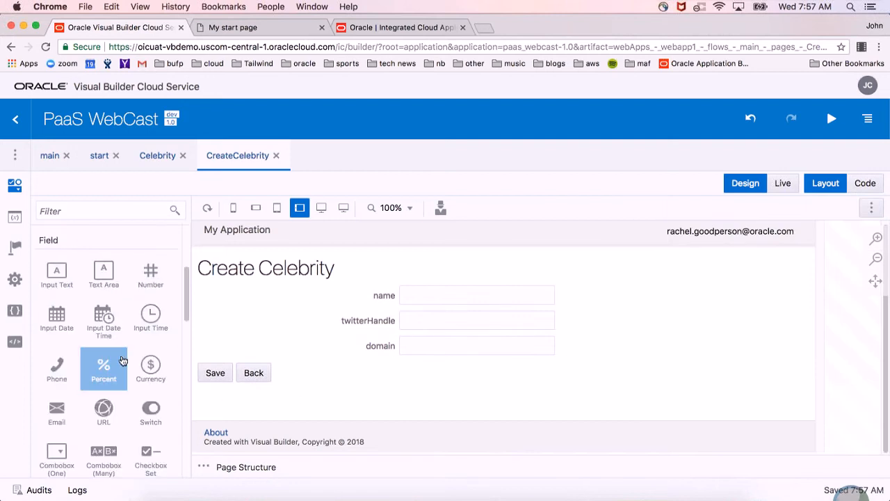
{"action": "scroll", "coordinate": [122, 360], "scroll_direction": "down", "scroll_amount": 3}
{"action": "scroll", "coordinate": [105, 355], "scroll_direction": "up", "scroll_amount": 2}
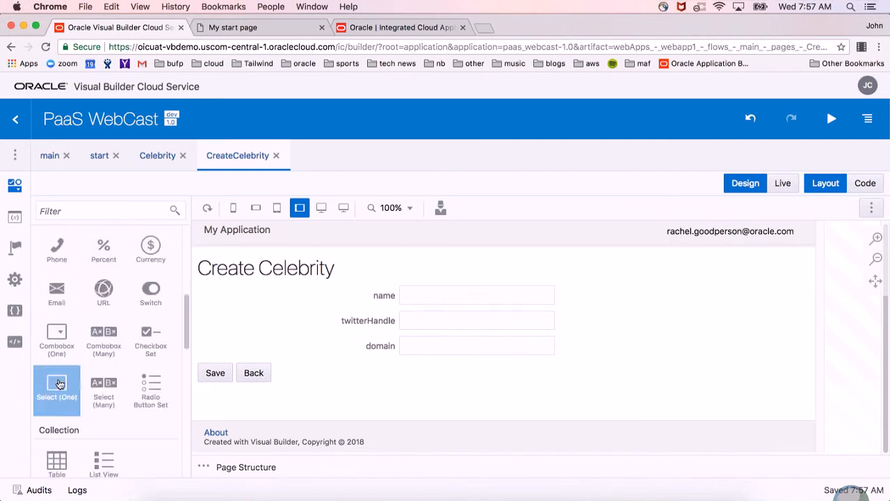
{"action": "left_click_drag", "start_coordinate": [58, 383], "coordinate": [402, 317]}
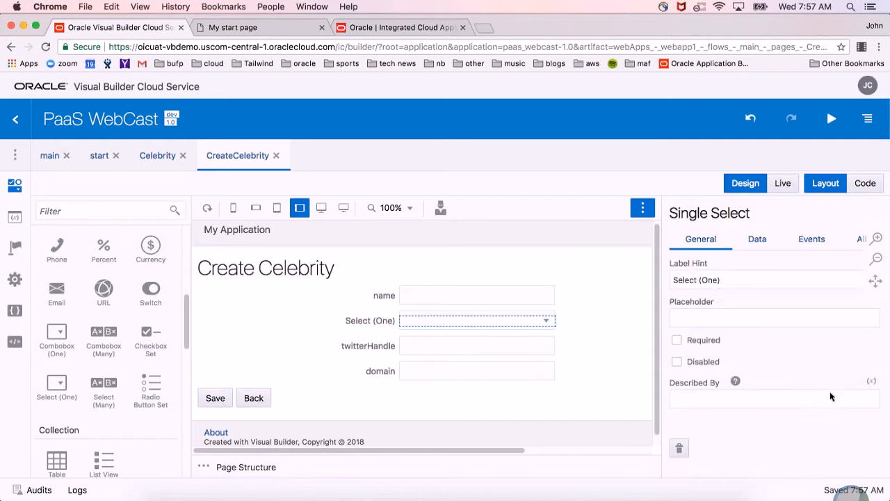
{"action": "triple_click", "coordinate": [732, 277]}
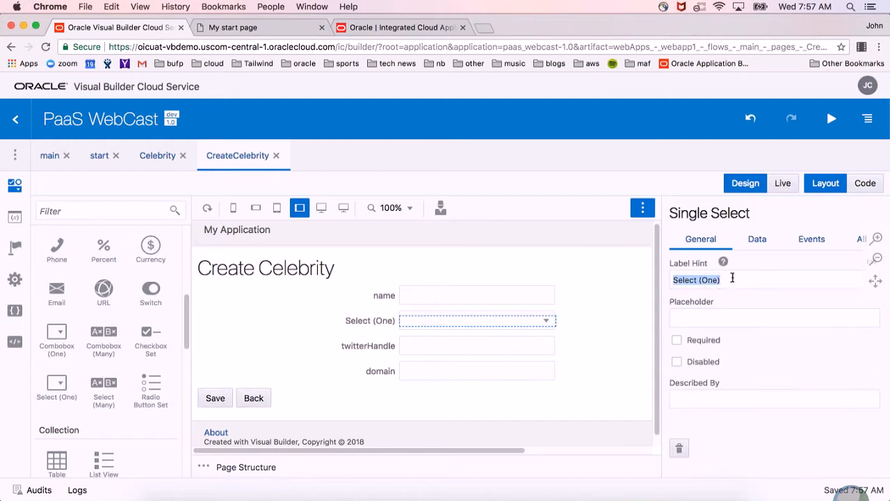
{"action": "type", "text": "Category"}
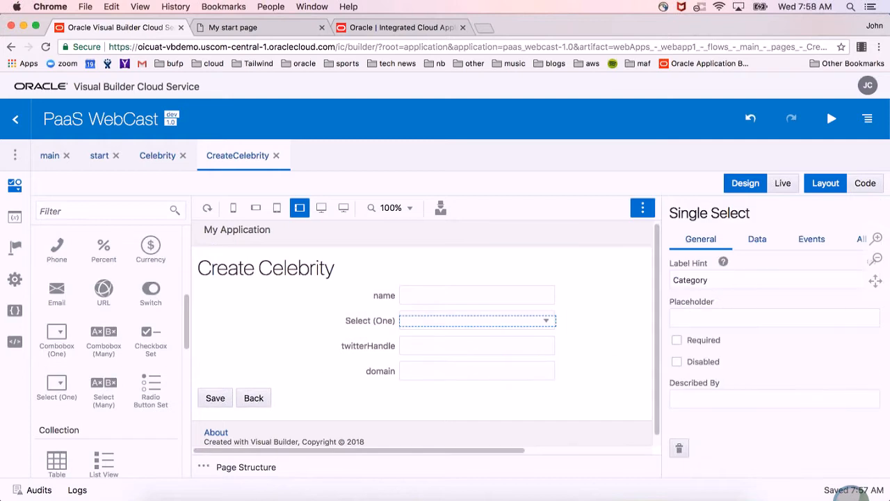
Add three options to the Category select and set the first one's label and value to Musician.
{"action": "left_click", "coordinate": [748, 239]}
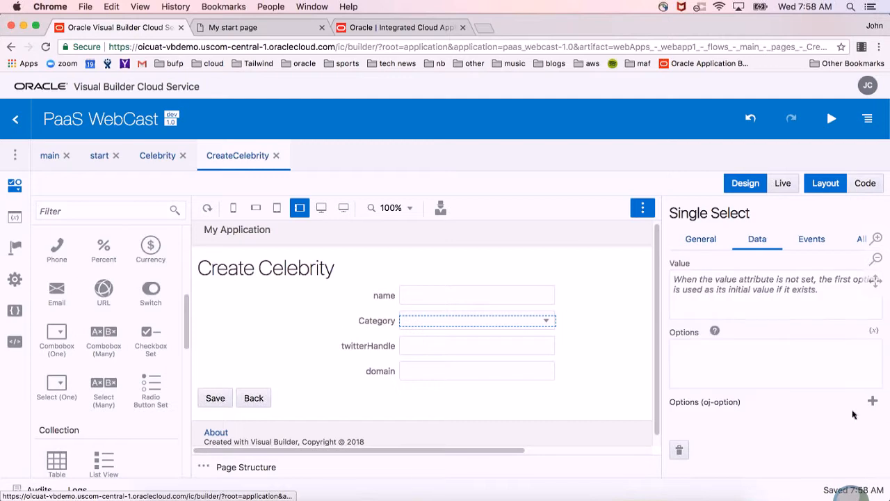
{"action": "left_click", "coordinate": [865, 401]}
{"action": "left_click", "coordinate": [864, 401]}
{"action": "left_click", "coordinate": [865, 401]}
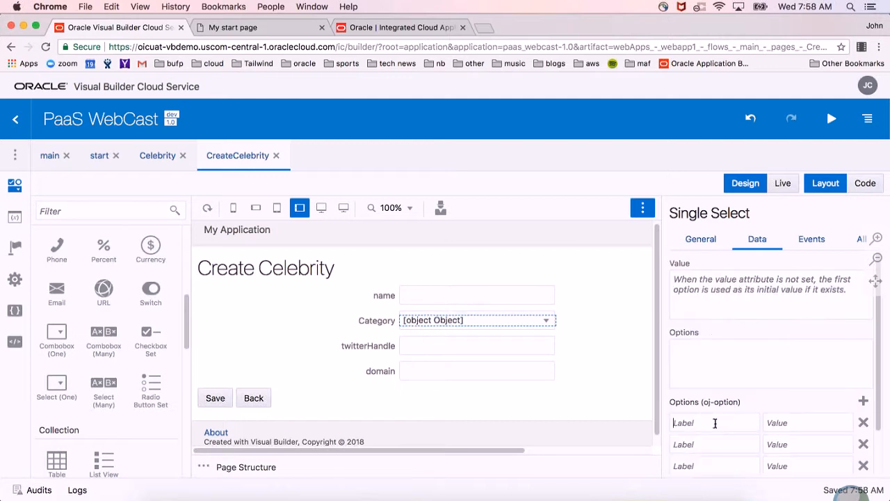
{"action": "type", "text": "Musician"}
{"action": "key", "text": "Tab"}
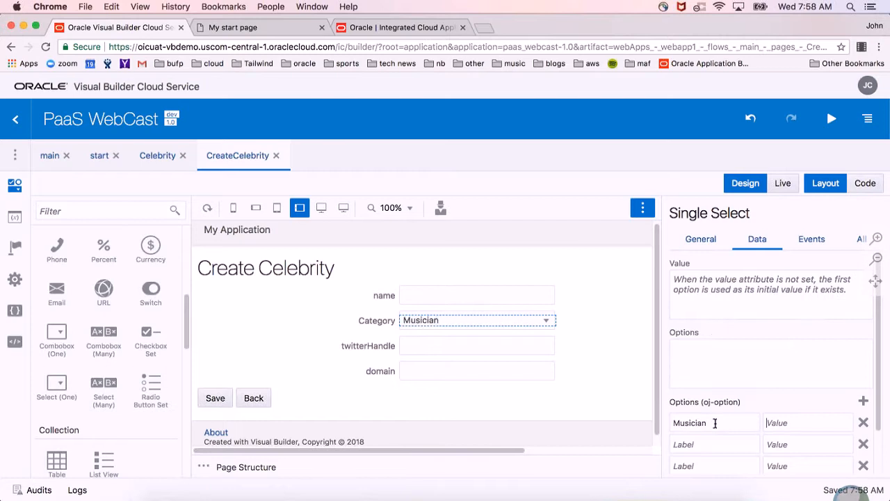
{"action": "type", "text": "MusAv"}
Set the second Category option's label and value to Actor and the third's to Celebrity.
{"action": "key", "text": "Tab"}
{"action": "type", "text": "Acto"}
{"action": "key", "text": "Tab"}
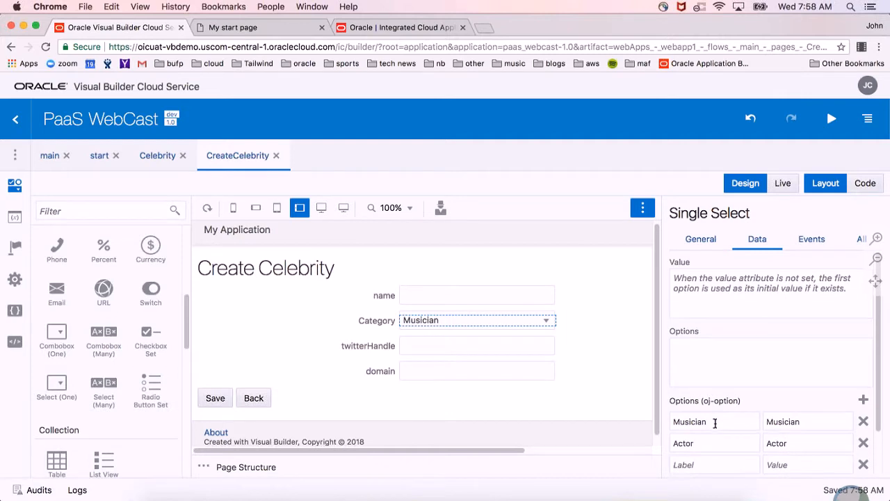
{"action": "type", "text": "Celebrity"}
{"action": "key", "text": "Tab"}
{"action": "type", "text": "Celebr"}
{"action": "left_click", "coordinate": [630, 410]}
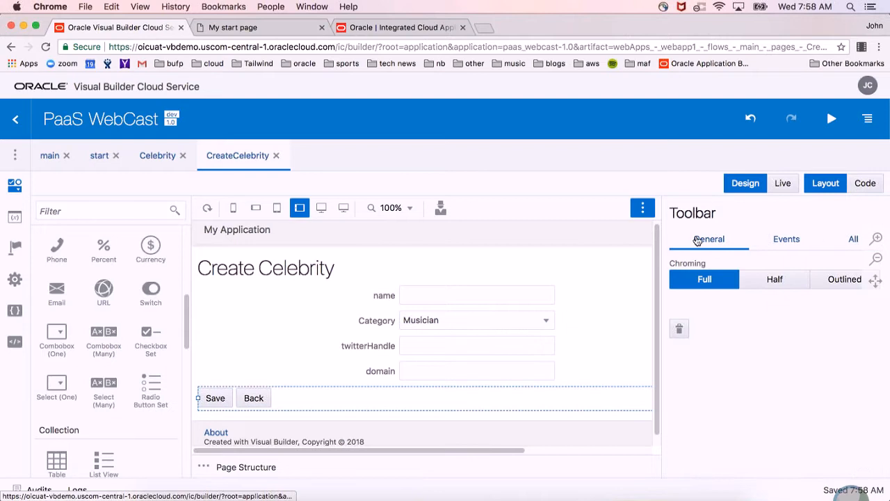
Look over the toolbar's events and the general properties of the Category select and the form layout on the Create Celebrity page.
{"action": "left_click", "coordinate": [789, 241]}
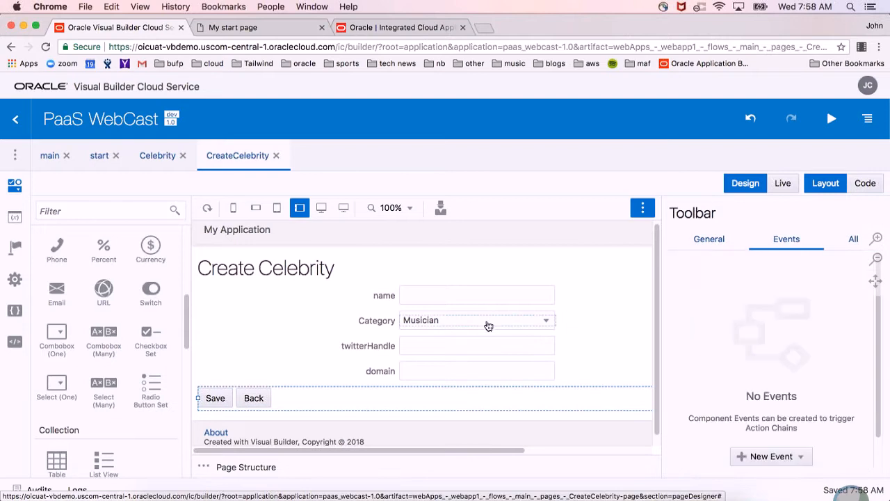
{"action": "left_click", "coordinate": [490, 326]}
{"action": "left_click", "coordinate": [707, 244]}
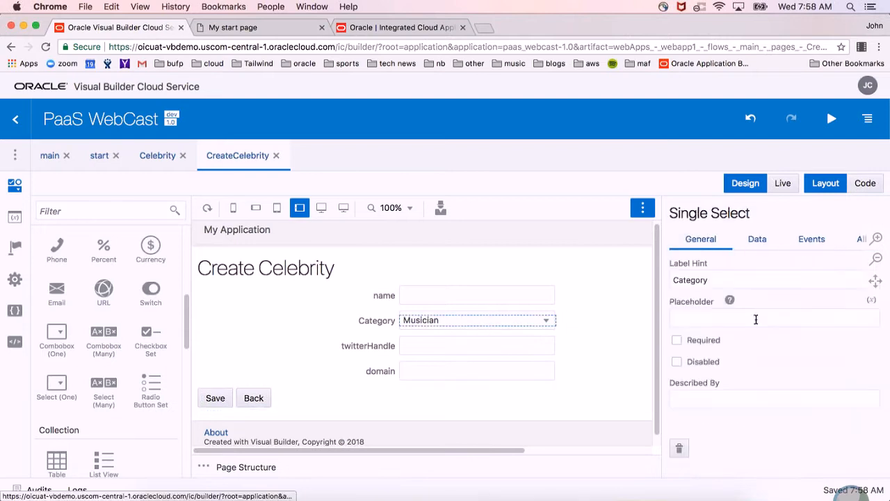
{"action": "left_click", "coordinate": [582, 352]}
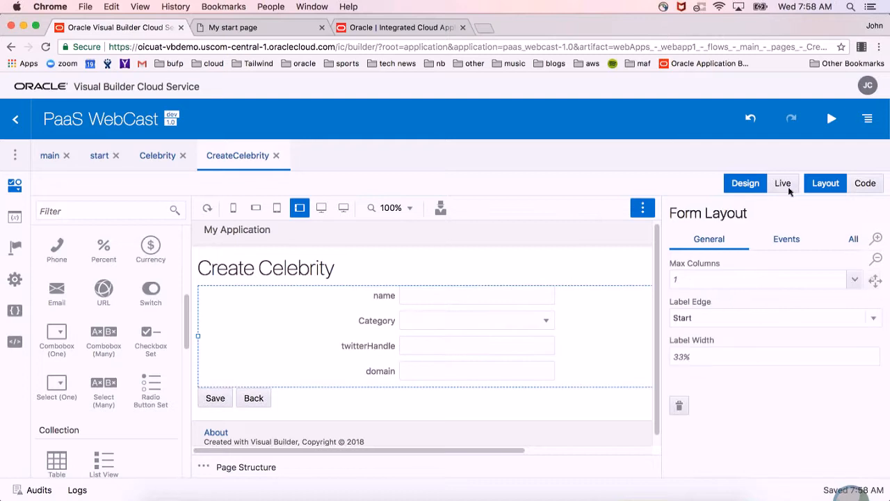
Run the app, create a record with the person's full name, category Celebrity and Twitter handle, and check it in the Celebrities table.
{"action": "left_click", "coordinate": [823, 123]}
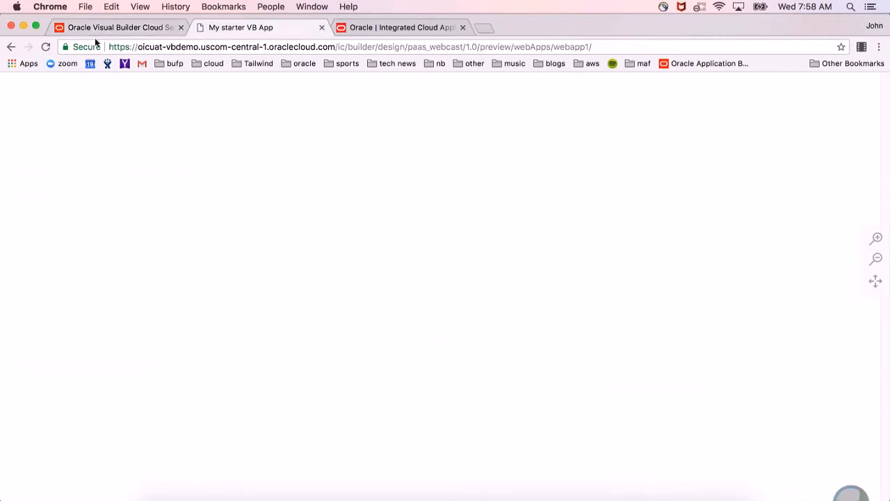
{"action": "left_click", "coordinate": [101, 27]}
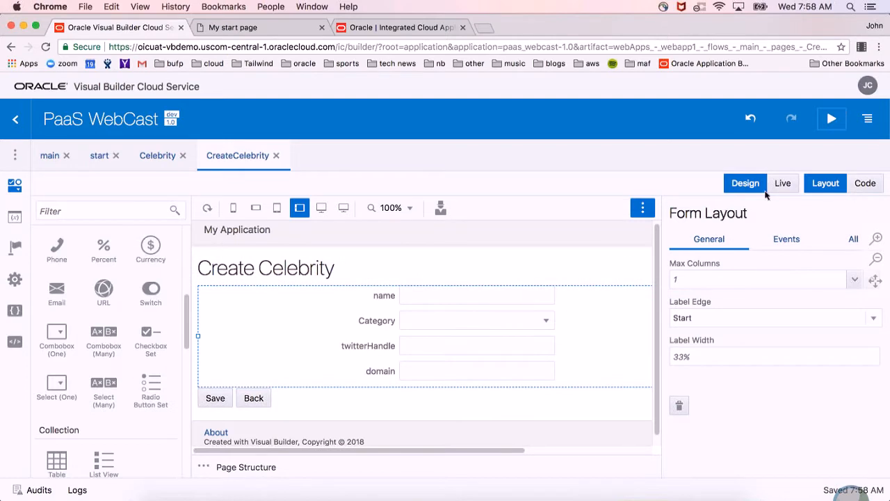
{"action": "left_click", "coordinate": [288, 32]}
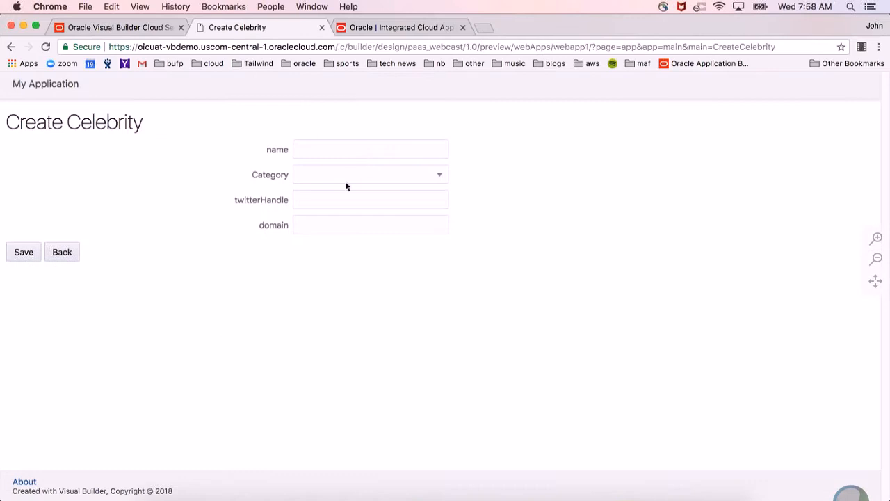
{"action": "left_click", "coordinate": [359, 181]}
{"action": "left_click", "coordinate": [348, 244]}
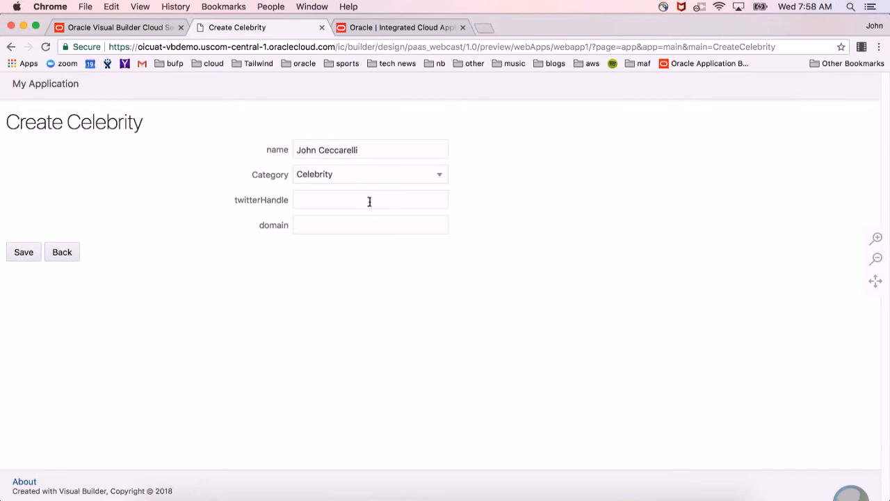
{"action": "type", "text": "John"}
{"action": "scroll", "coordinate": [456, 259], "scroll_direction": "down", "scroll_amount": 12}
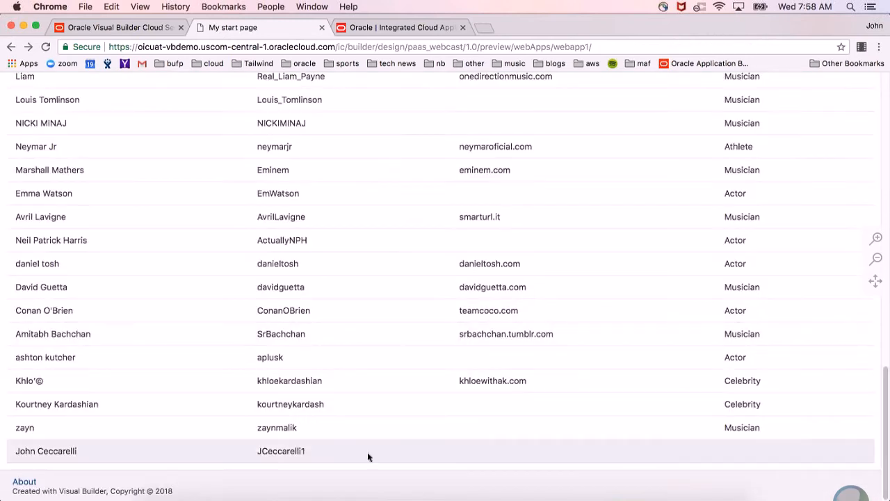
{"action": "scroll", "coordinate": [418, 398], "scroll_direction": "up", "scroll_amount": 12}
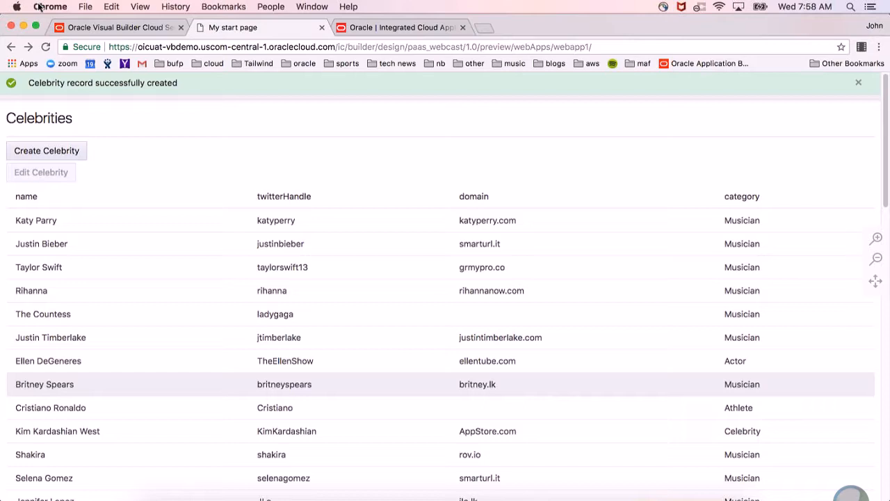
View the CreateCelebrity page's source code, close that page, and show the start page's source code.
{"action": "left_click", "coordinate": [108, 28]}
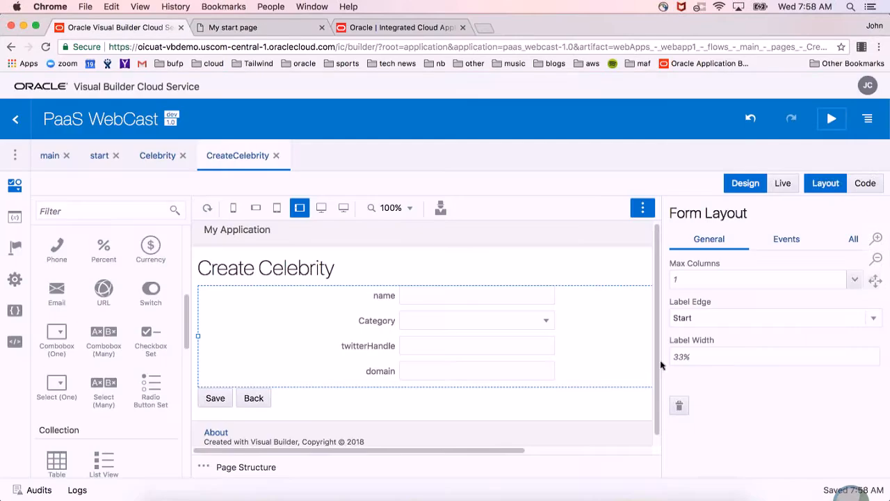
{"action": "left_click", "coordinate": [872, 187]}
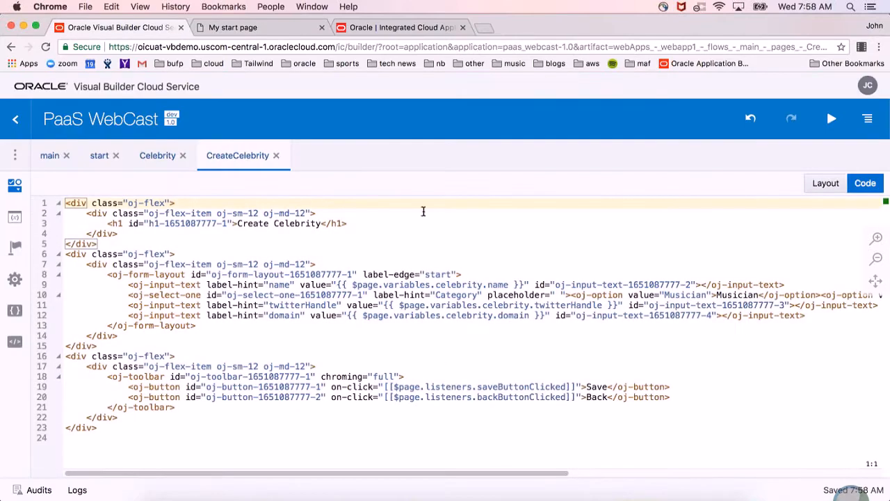
{"action": "left_click", "coordinate": [276, 156]}
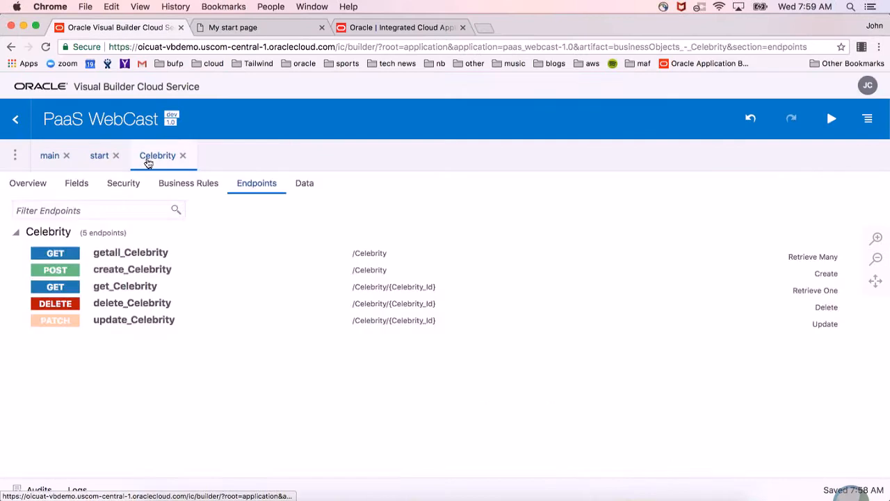
{"action": "left_click", "coordinate": [98, 161]}
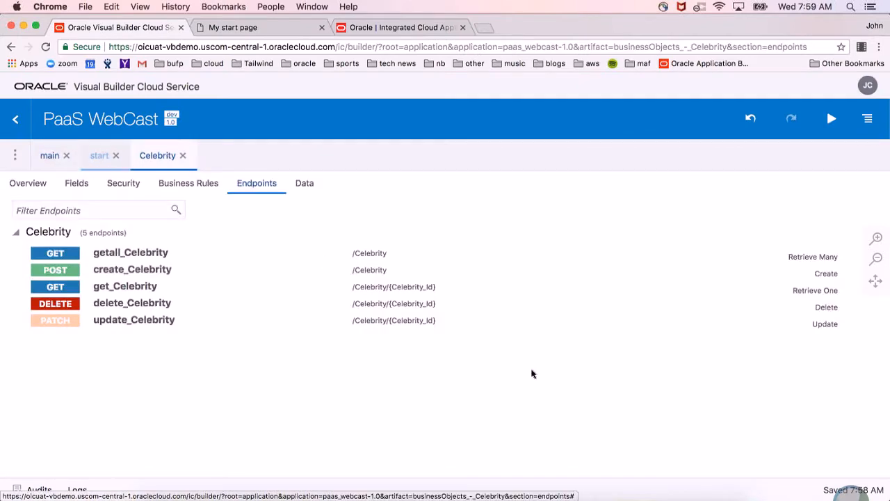
{"action": "left_click", "coordinate": [865, 183]}
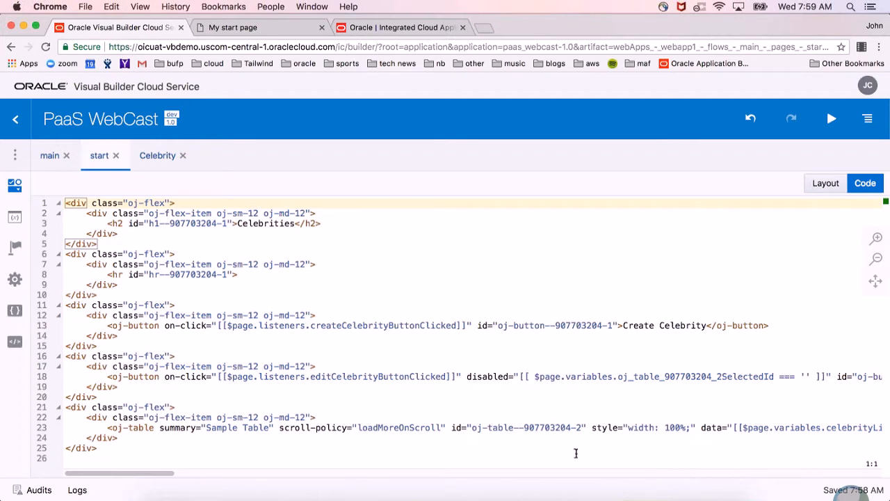
Switch to the Oracle JET Cookbook in Firefox, enter table as a search term, and open the List View demo.
{"action": "left_click", "coordinate": [325, 495]}
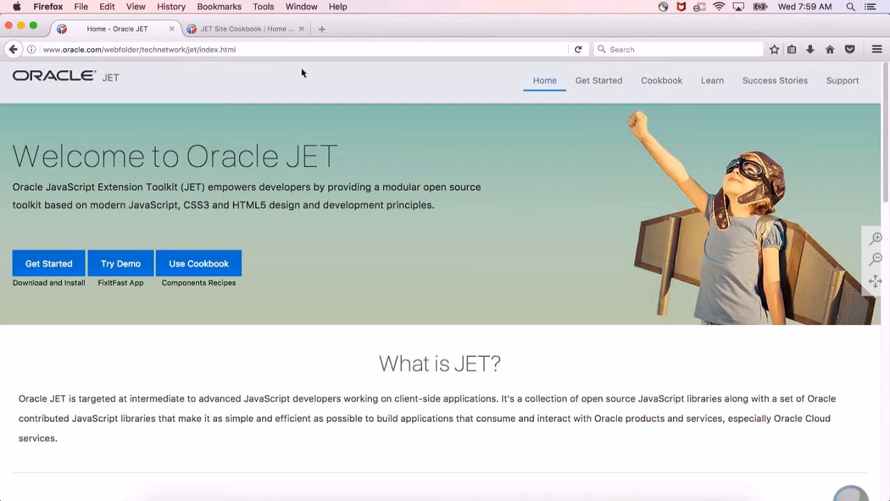
{"action": "left_click", "coordinate": [263, 29]}
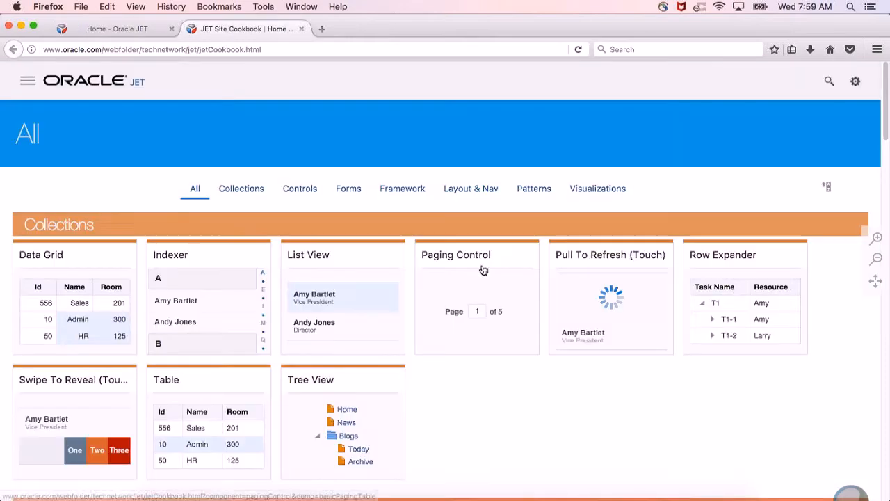
{"action": "left_click", "coordinate": [828, 86]}
{"action": "type", "text": "table"}
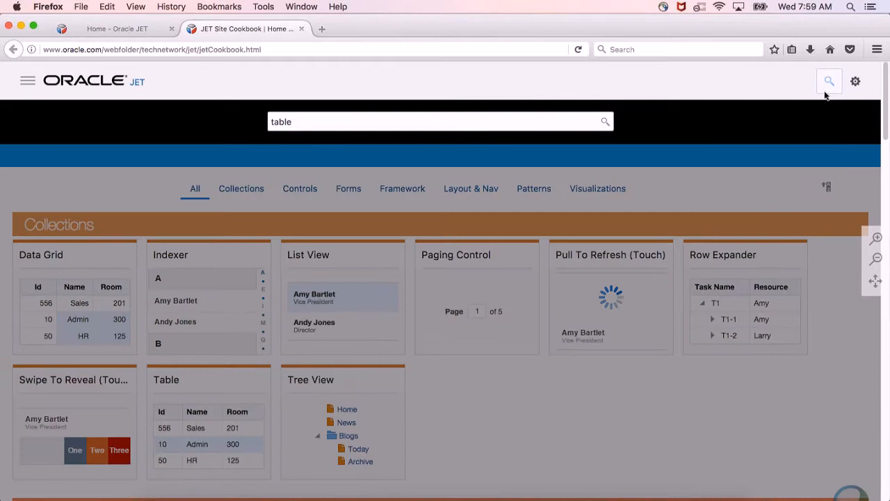
{"action": "left_click", "coordinate": [777, 430]}
{"action": "left_click", "coordinate": [354, 295]}
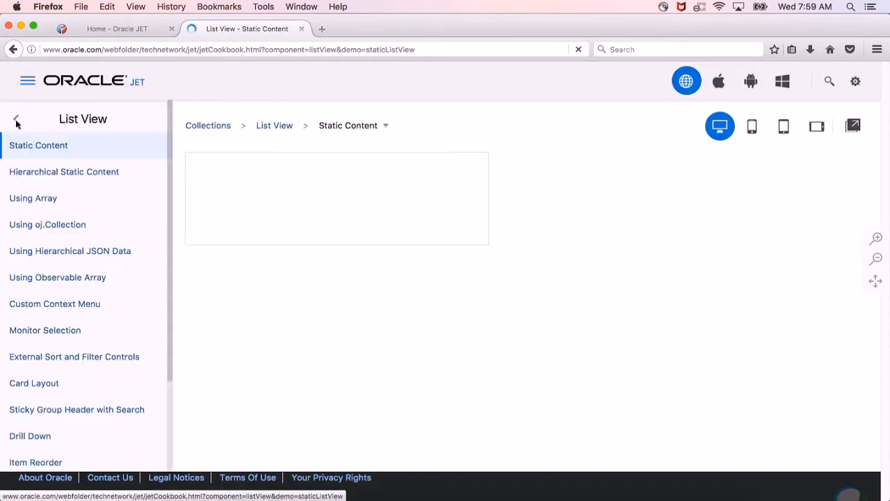
Open the Table component's Basic Table and Column Reordering demos, and move the Location Id column ahead of Department Name.
{"action": "left_click", "coordinate": [17, 123]}
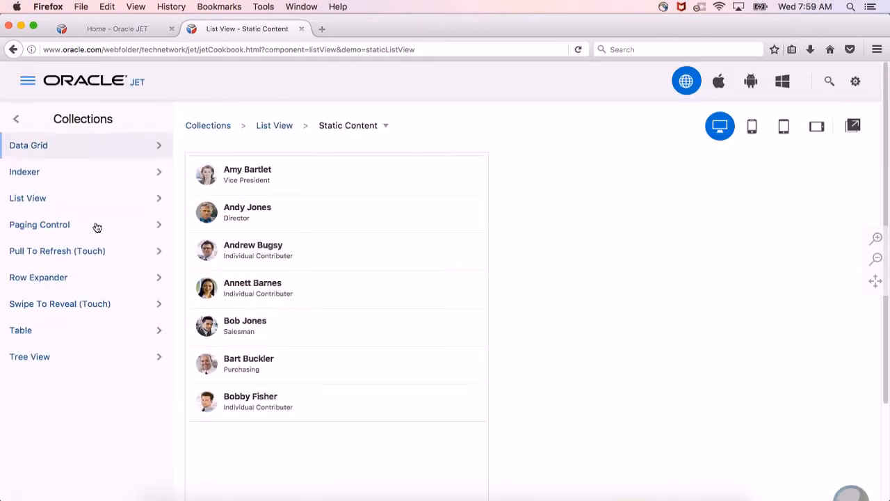
{"action": "left_click", "coordinate": [90, 334]}
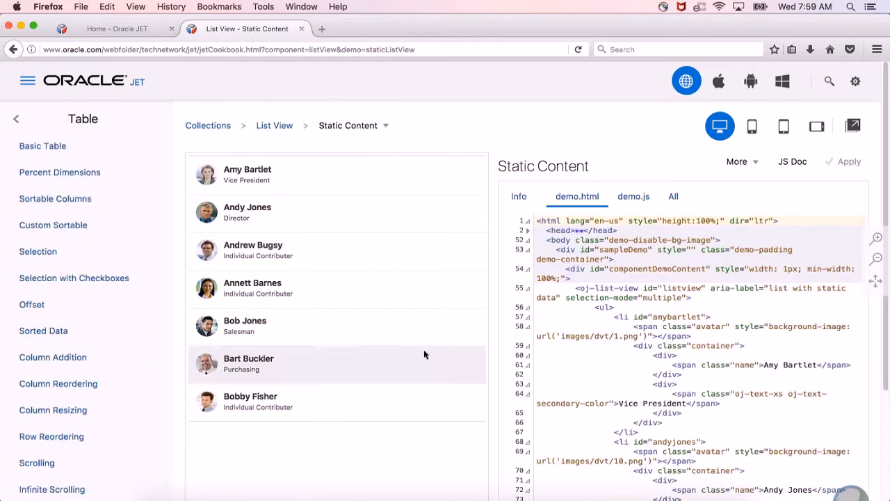
{"action": "left_click", "coordinate": [90, 150]}
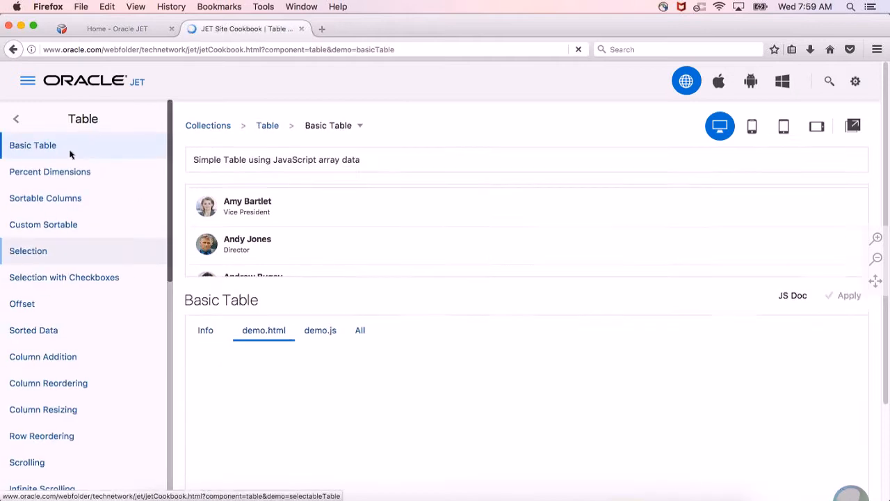
{"action": "left_click", "coordinate": [81, 382]}
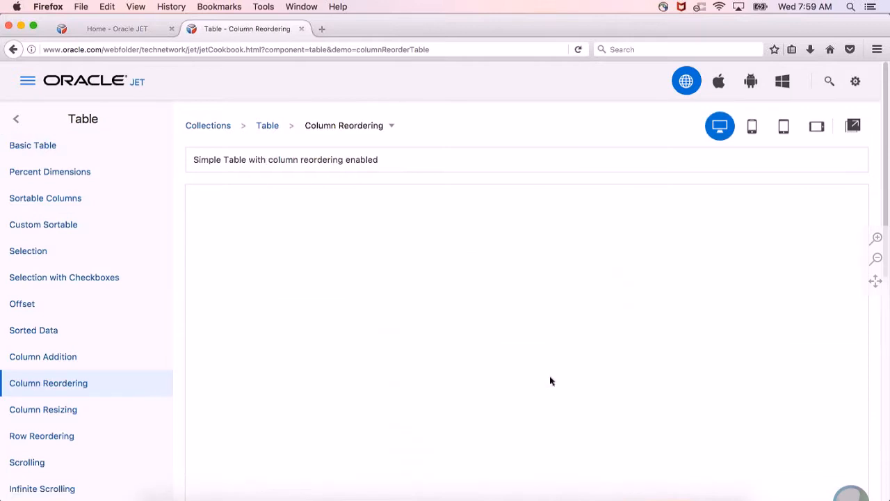
{"action": "left_click_drag", "start_coordinate": [415, 206], "coordinate": [268, 207]}
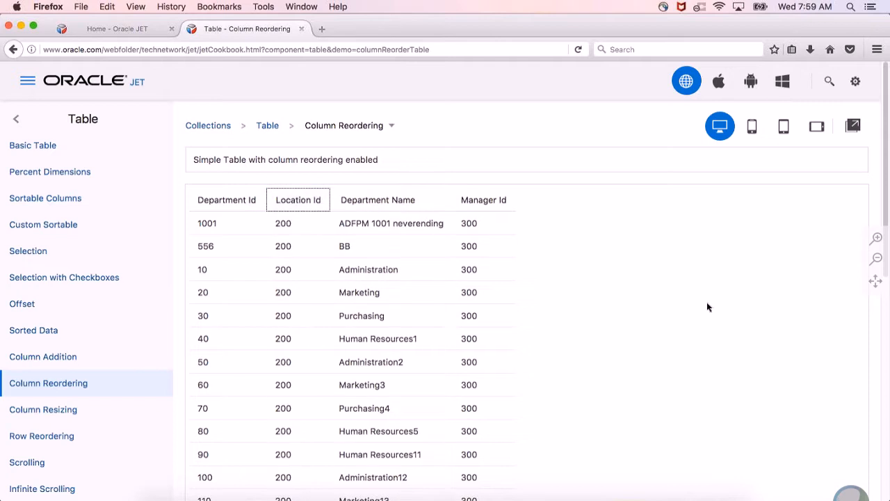
Copy the dnd='{"reorder": {"columns": "enabled"}}' attribute from the Column Reordering demo's demo.html code.
{"action": "scroll", "coordinate": [640, 302], "scroll_direction": "down", "scroll_amount": 10}
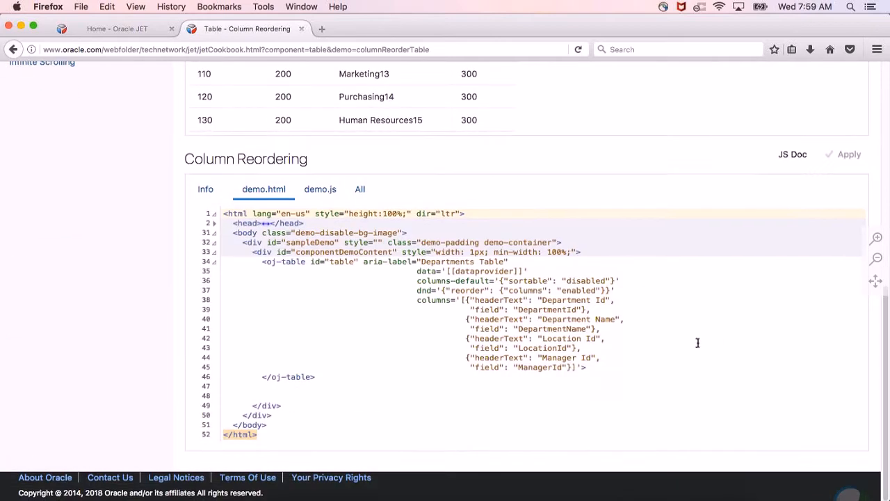
{"action": "left_click", "coordinate": [422, 290]}
{"action": "left_click", "coordinate": [480, 291]}
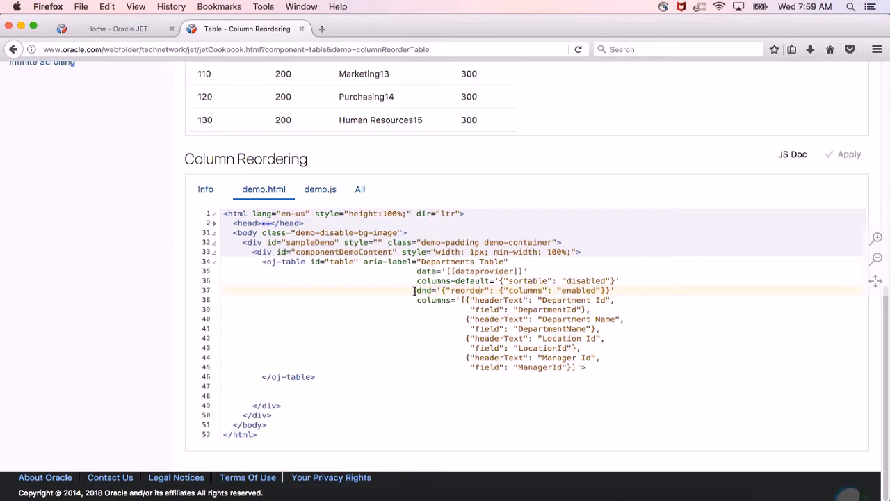
{"action": "left_click", "coordinate": [657, 289], "text": "shift"}
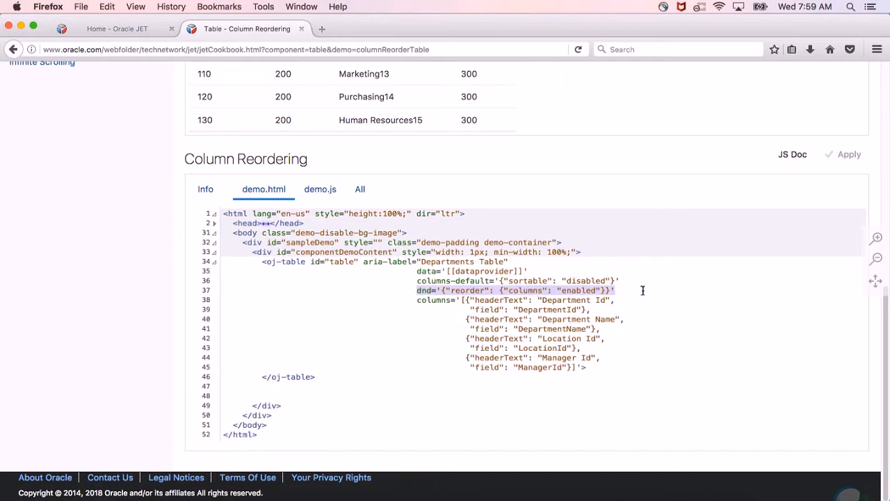
{"action": "key", "text": "super+c"}
Switch back to Chrome and paste the copied dnd attribute before the id attribute of the start page's oj-table tag.
{"action": "key", "text": "super+Tab"}
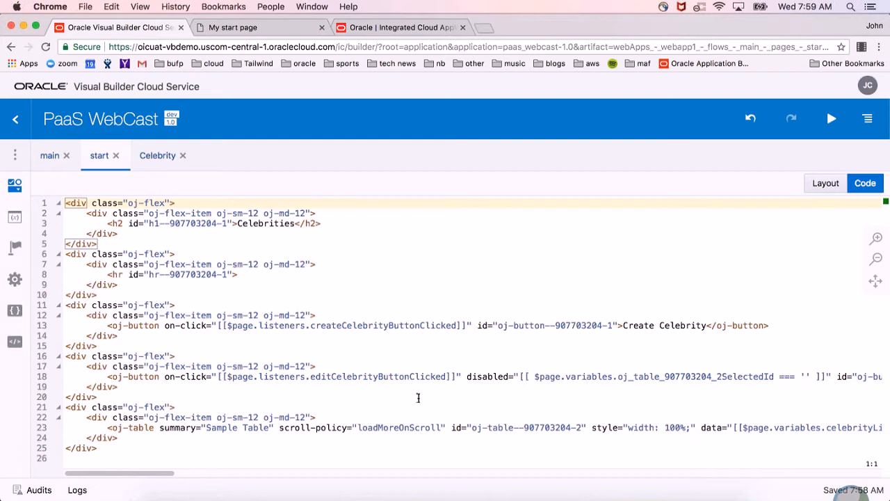
{"action": "left_click", "coordinate": [450, 427]}
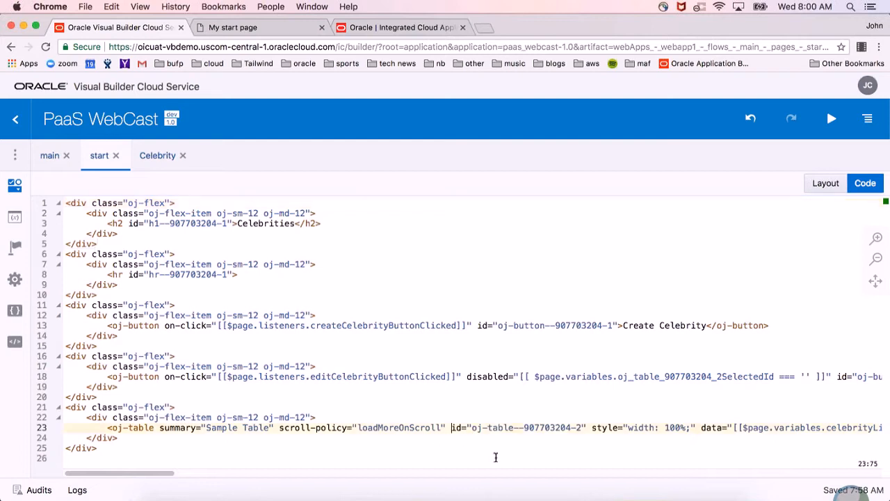
{"action": "key", "text": "super+v"}
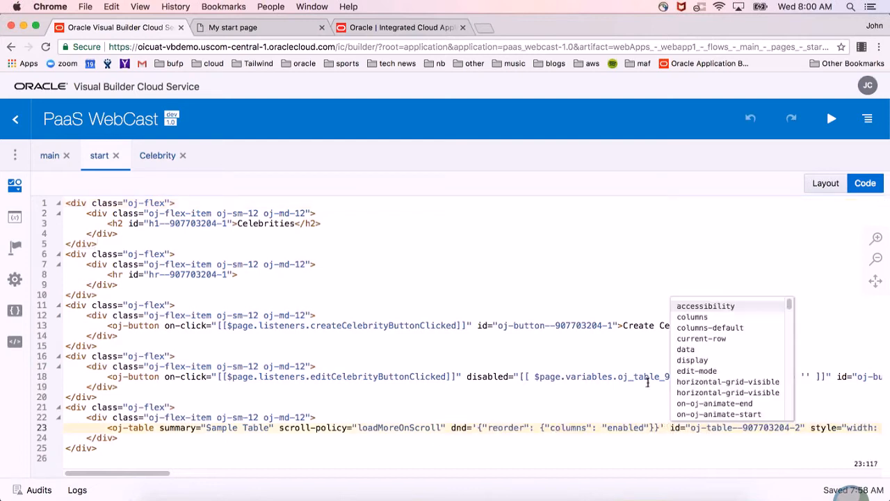
{"action": "key", "text": "Escape"}
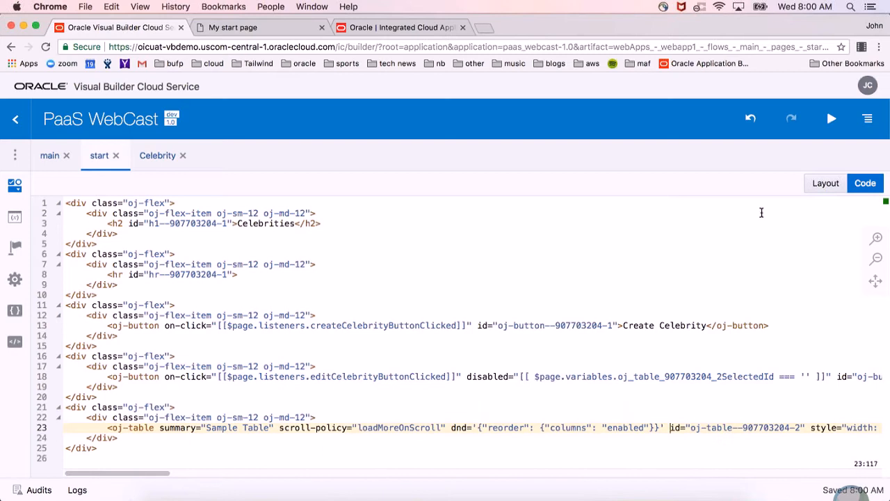
Return the start page to its visual layout, run the app, and move the twitterHandle column between domain and category.
{"action": "left_click", "coordinate": [826, 185]}
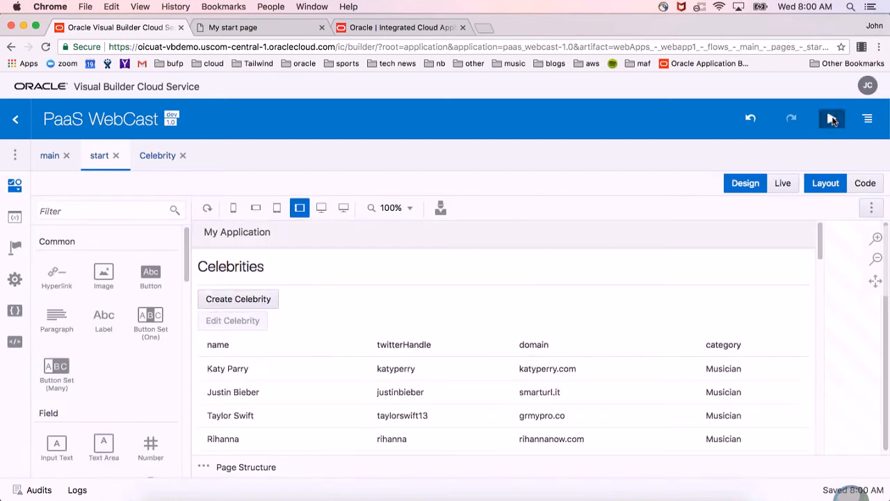
{"action": "left_click", "coordinate": [832, 120]}
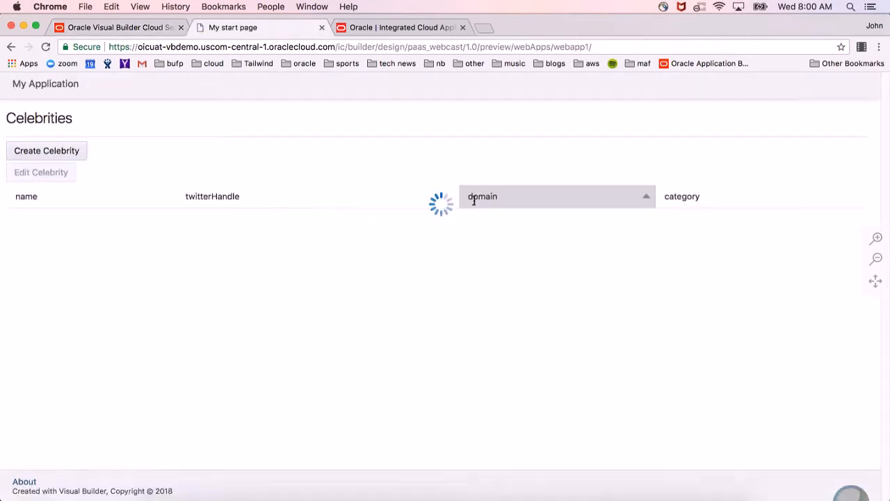
{"action": "left_click_drag", "start_coordinate": [380, 198], "coordinate": [705, 199]}
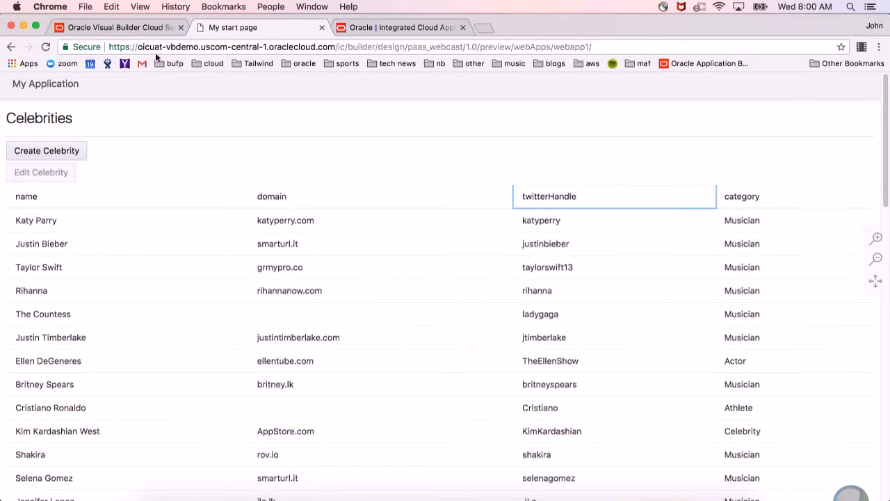
Go back to the Visual Builder project and open the start page's variables.
{"action": "left_click", "coordinate": [119, 26]}
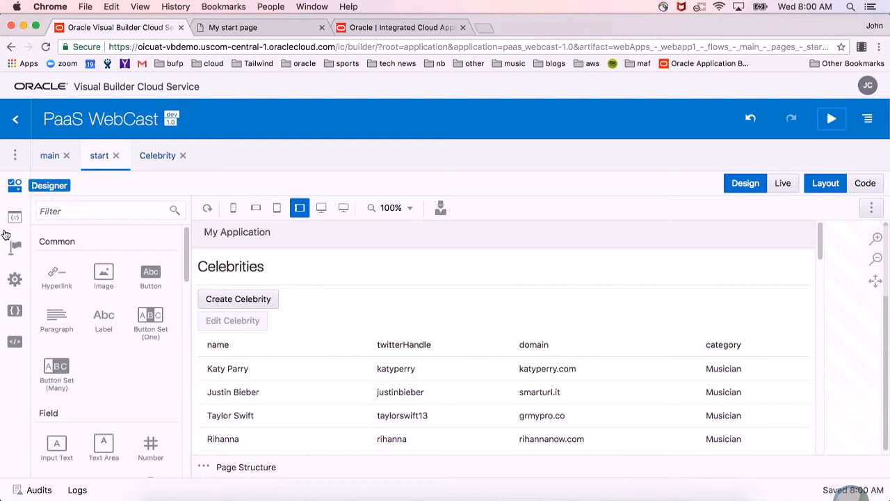
{"action": "left_click", "coordinate": [15, 217]}
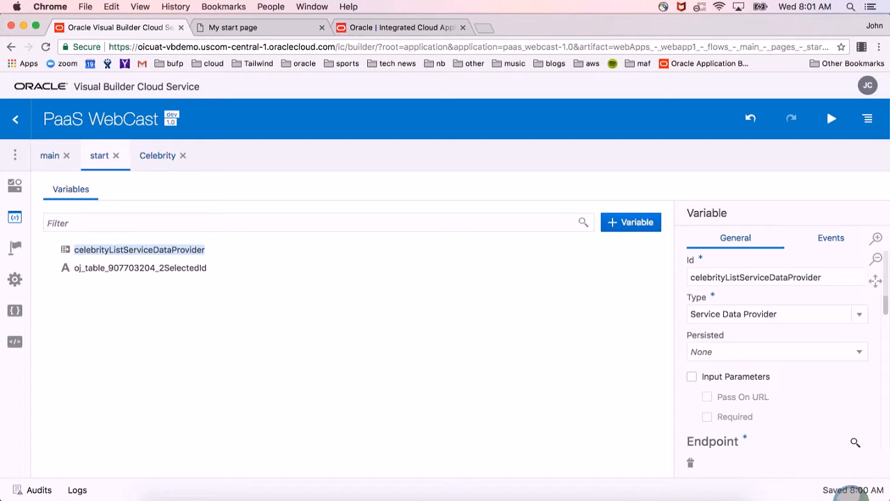
Examine the celebrityListServiceDataProvider variable's endpoint, input parameters, response type, items path and item id attribute.
{"action": "scroll", "coordinate": [867, 377], "scroll_direction": "down", "scroll_amount": 5}
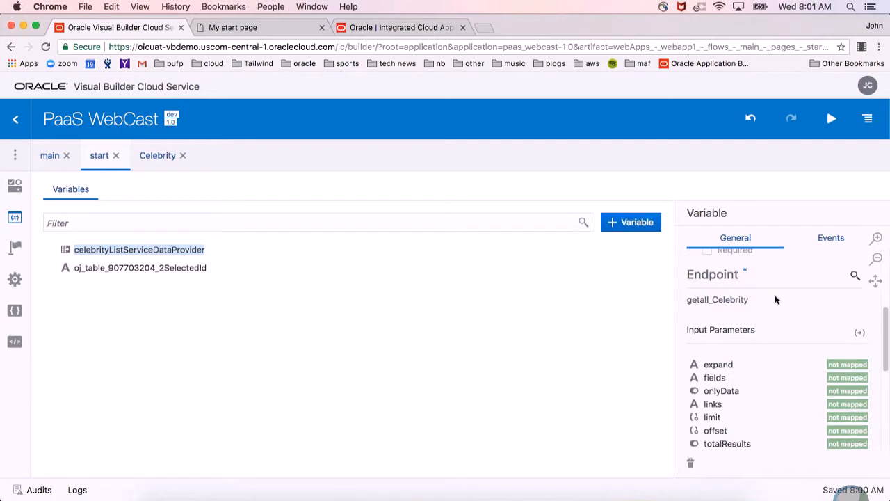
{"action": "scroll", "coordinate": [776, 300], "scroll_direction": "down", "scroll_amount": 2}
{"action": "scroll", "coordinate": [787, 418], "scroll_direction": "down", "scroll_amount": 5}
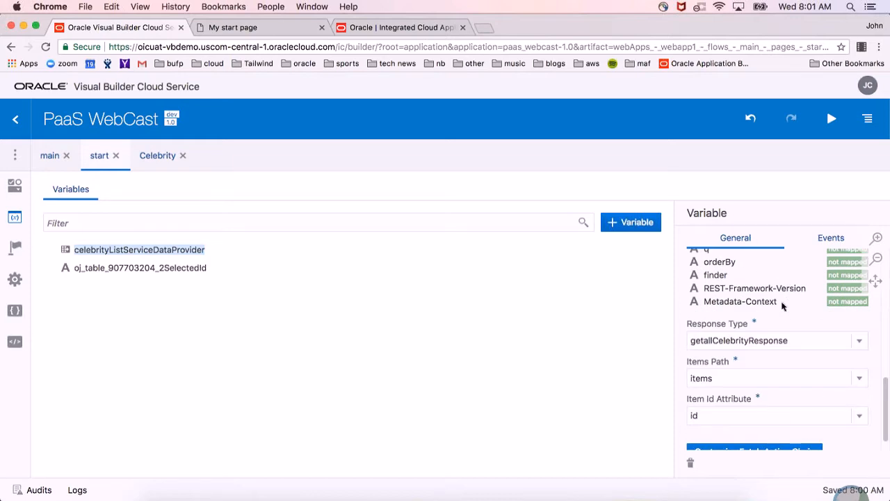
{"action": "scroll", "coordinate": [782, 306], "scroll_direction": "down", "scroll_amount": 1}
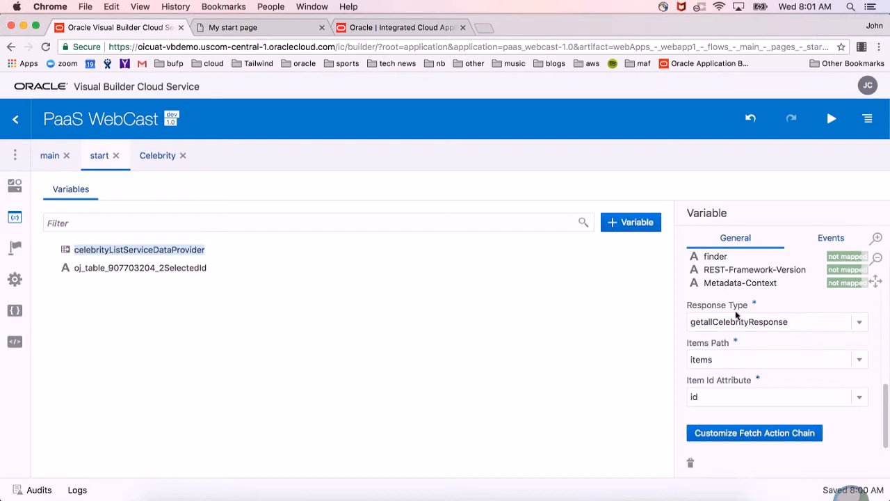
Open webapp1's types and expand getallCelebrityResponse and its items array to examine the fields.
{"action": "left_click", "coordinate": [14, 154]}
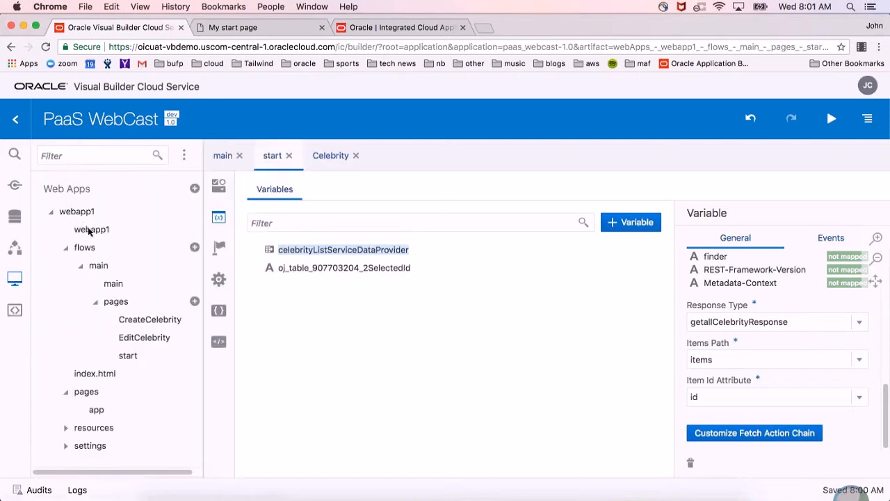
{"action": "left_click", "coordinate": [91, 230]}
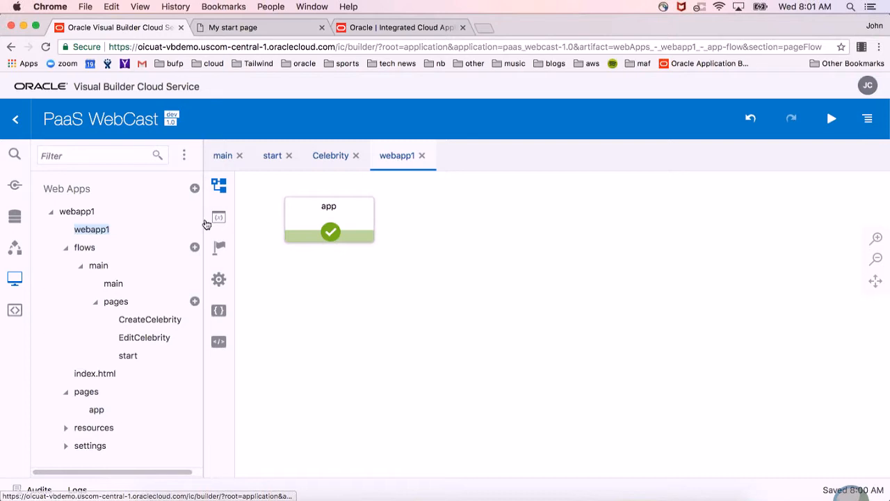
{"action": "left_click", "coordinate": [217, 222]}
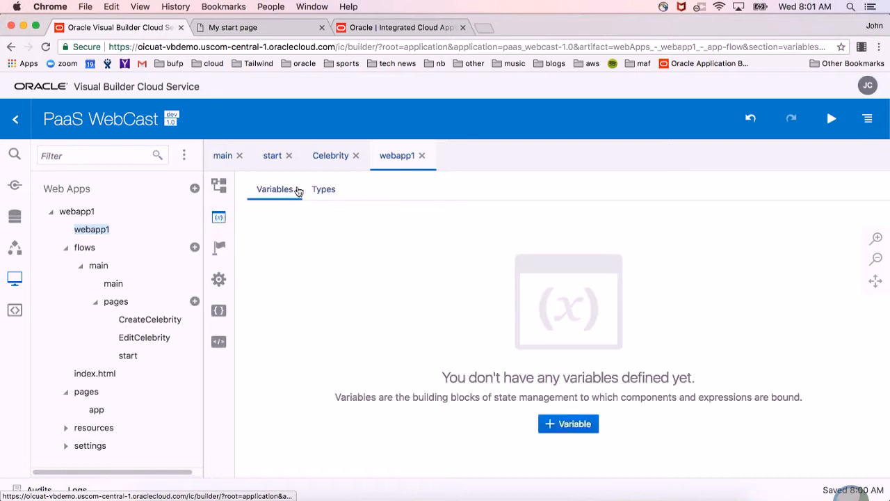
{"action": "left_click", "coordinate": [315, 192]}
{"action": "left_click", "coordinate": [183, 156]}
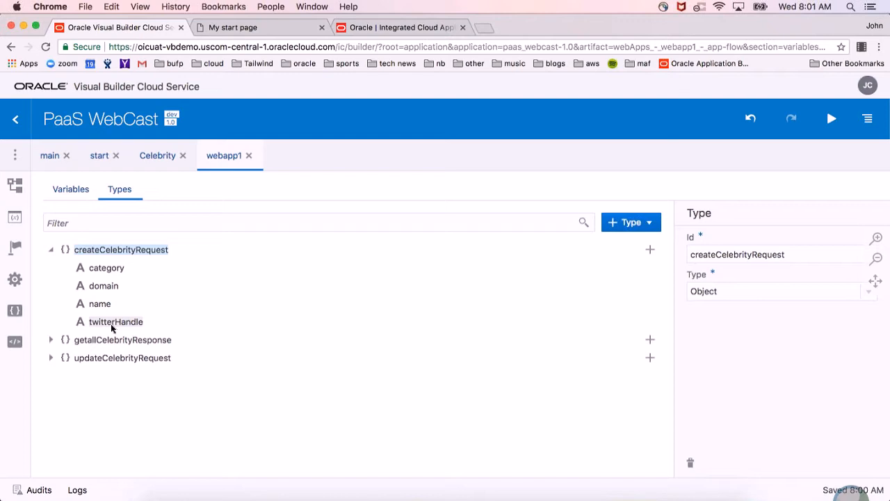
{"action": "left_click", "coordinate": [51, 340]}
{"action": "left_click", "coordinate": [66, 357]}
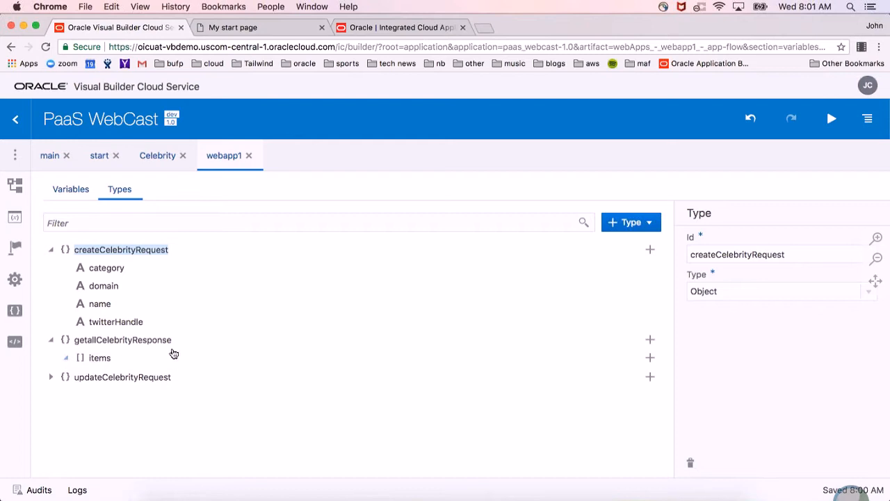
{"action": "scroll", "coordinate": [213, 349], "scroll_direction": "down", "scroll_amount": 1}
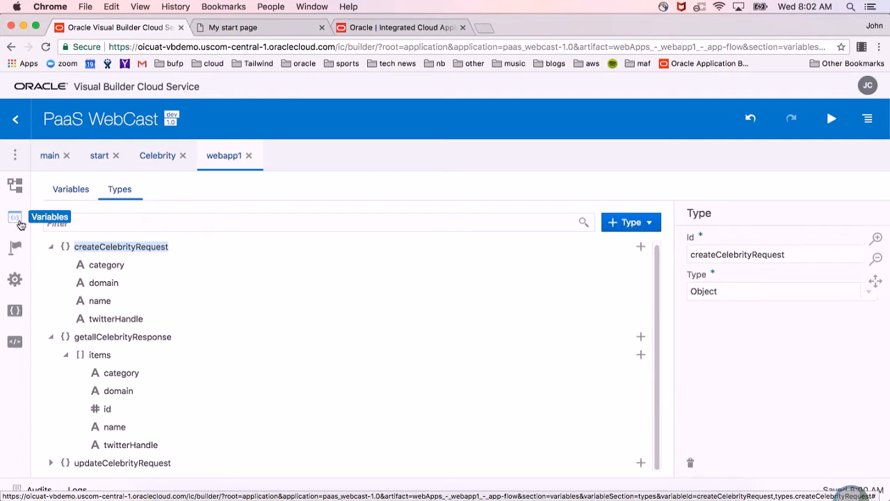
Return to the start page and look through its designer, variables, action chains, and settings with events.
{"action": "left_click", "coordinate": [104, 164]}
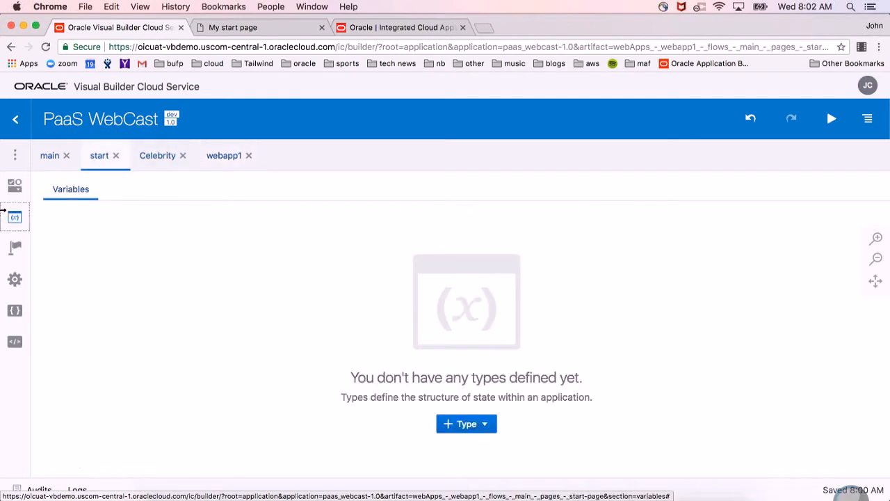
{"action": "left_click", "coordinate": [15, 185]}
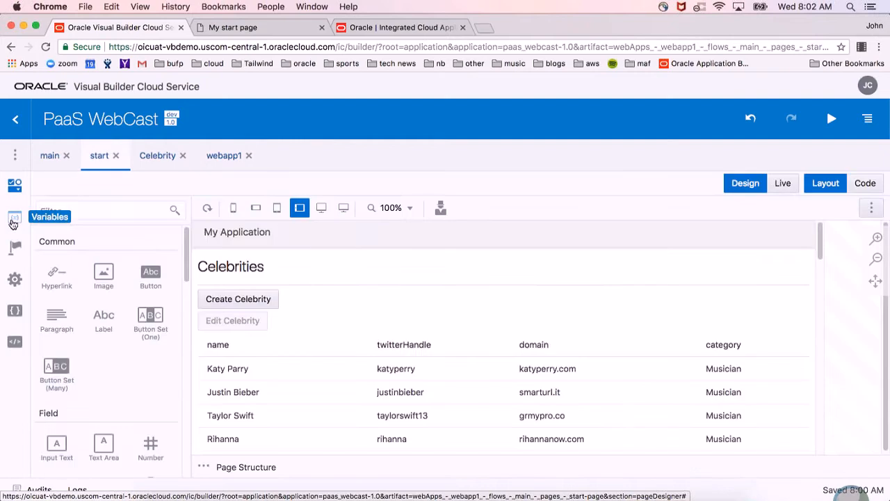
{"action": "left_click", "coordinate": [15, 219]}
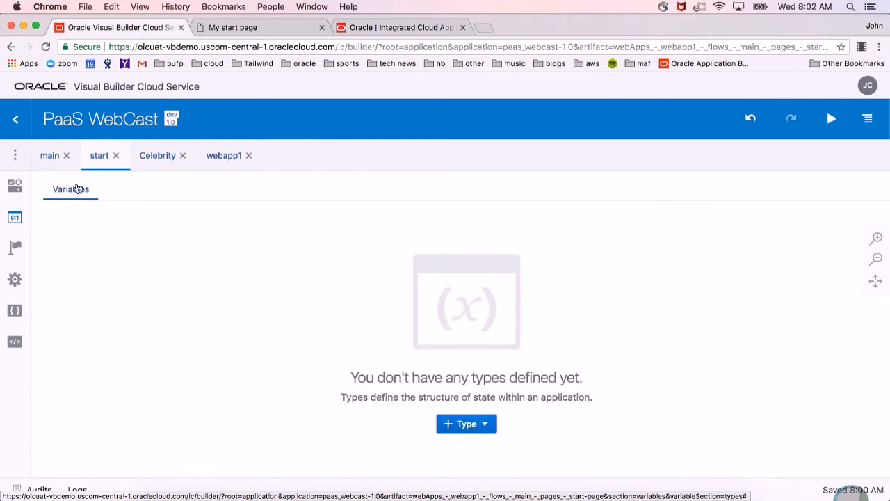
{"action": "left_click", "coordinate": [12, 252]}
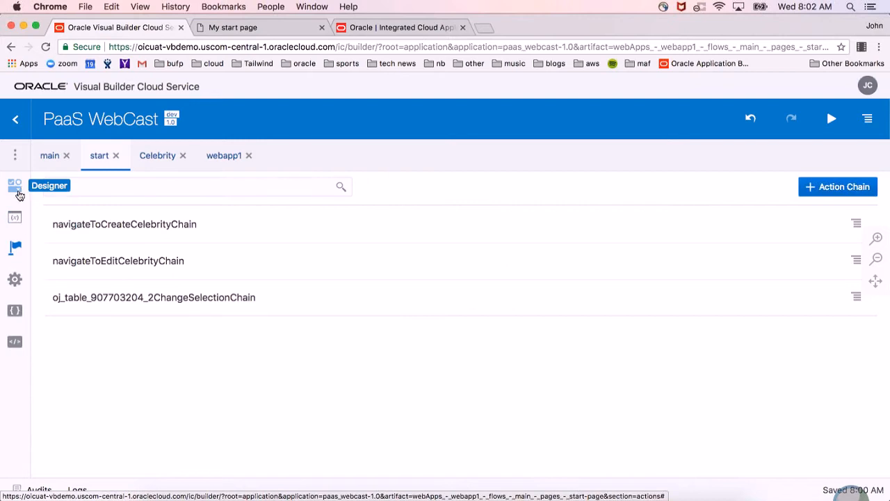
{"action": "left_click", "coordinate": [15, 279]}
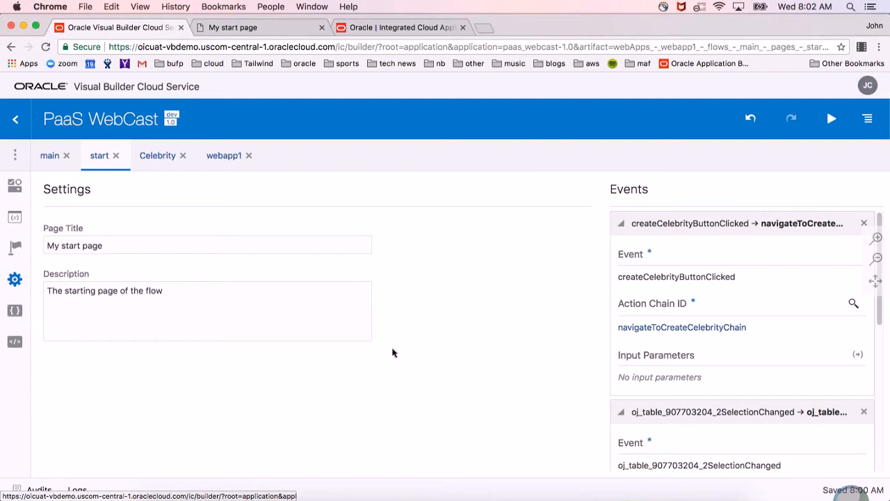
{"action": "left_click", "coordinate": [15, 217]}
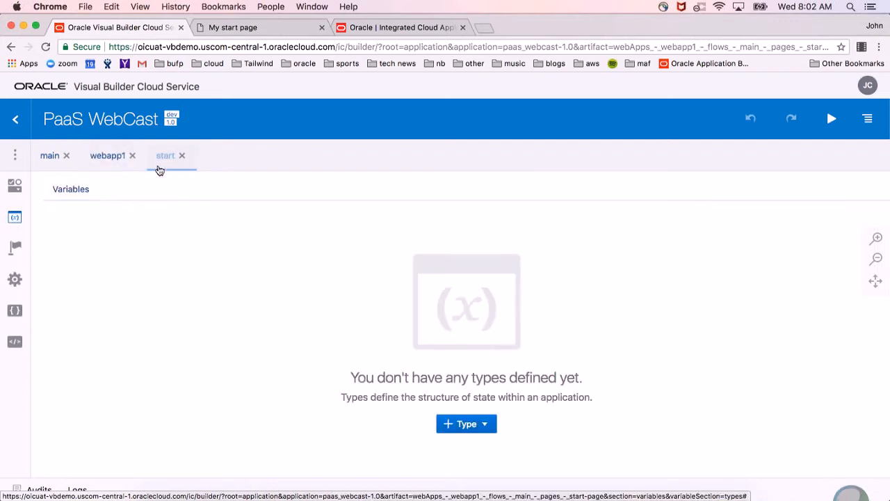
Close the webapp1 editor and inspect the oj_table_907703204_2SelectedId variable among the start page's variables.
{"action": "left_click", "coordinate": [122, 161]}
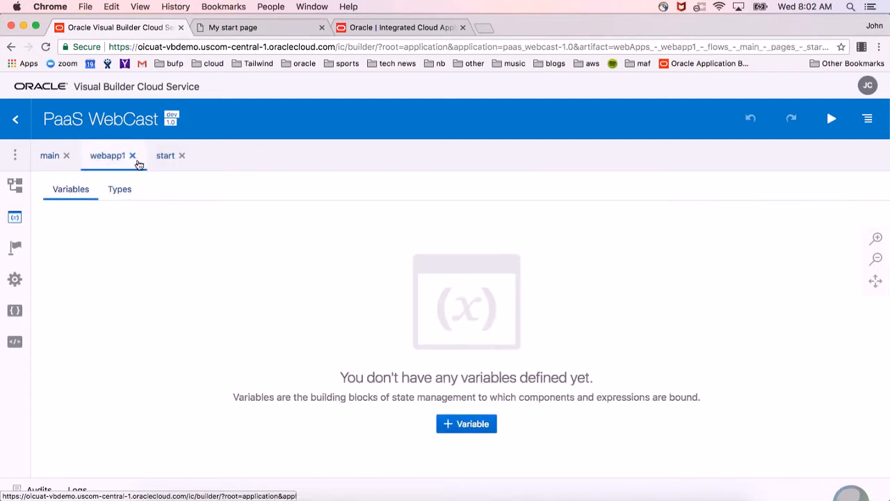
{"action": "left_click", "coordinate": [132, 156]}
{"action": "left_click", "coordinate": [16, 185]}
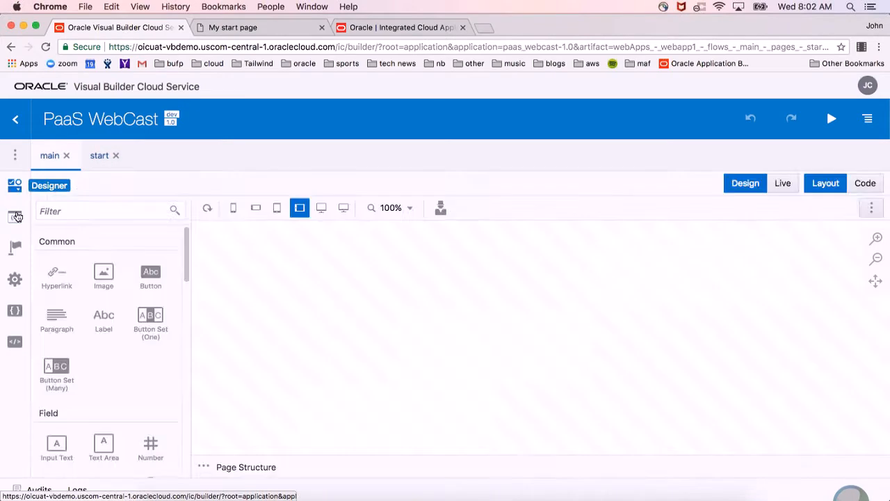
{"action": "left_click", "coordinate": [14, 217]}
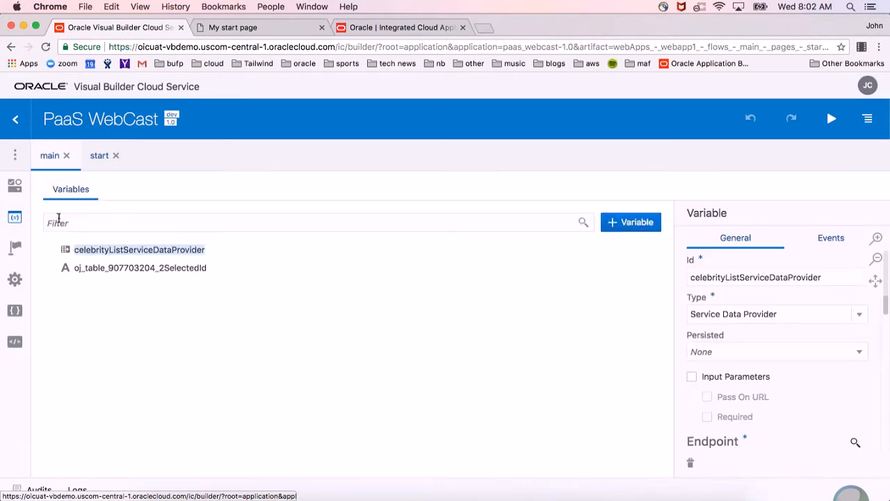
{"action": "left_click", "coordinate": [170, 274]}
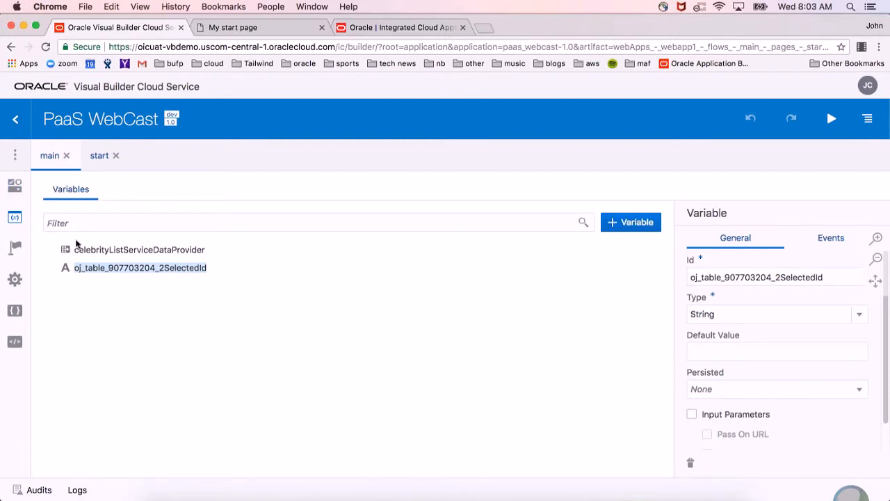
Review the start page's events in its settings and open the action chain behind the table's selection-changed event.
{"action": "left_click", "coordinate": [17, 187]}
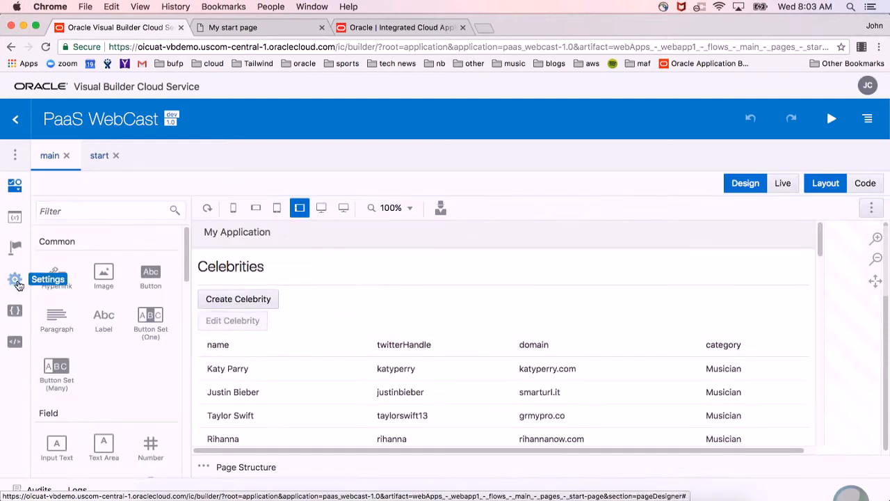
{"action": "left_click", "coordinate": [15, 280]}
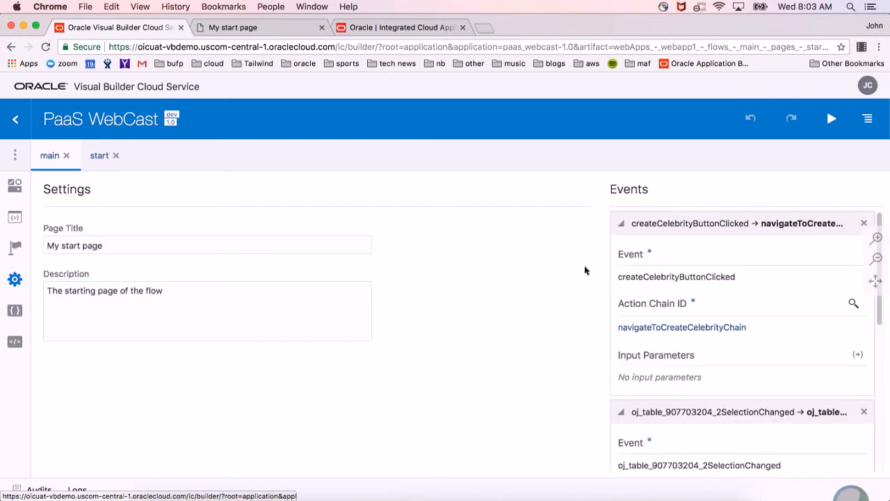
{"action": "left_click", "coordinate": [623, 226]}
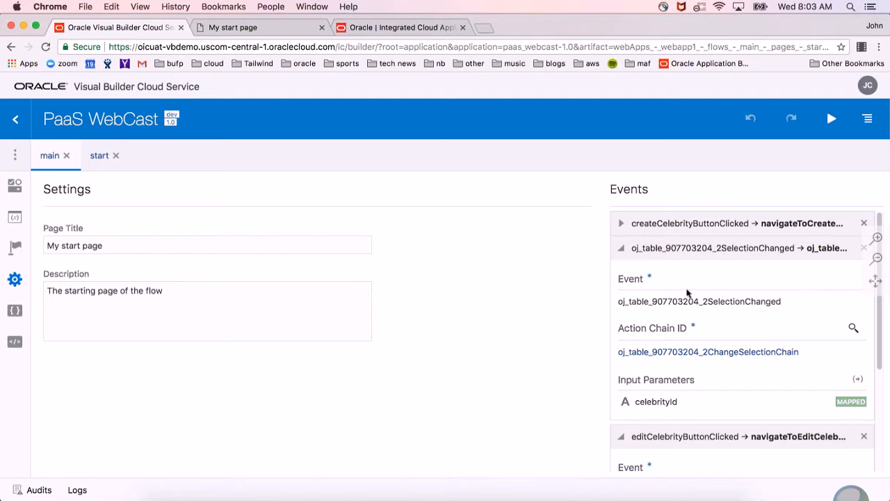
{"action": "left_click", "coordinate": [775, 353]}
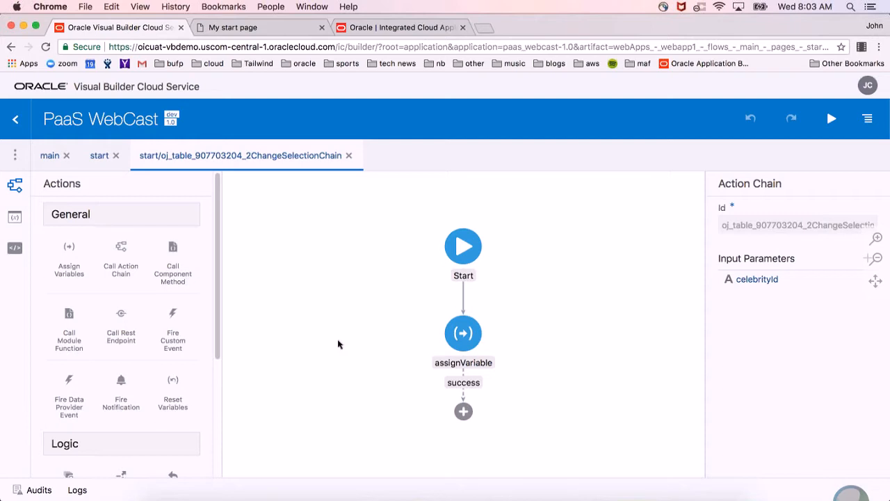
Inspect the assignVariable action's mapping of celebrityId to the table's selected ID, leaving the mapping dialog without saving.
{"action": "left_click", "coordinate": [477, 349]}
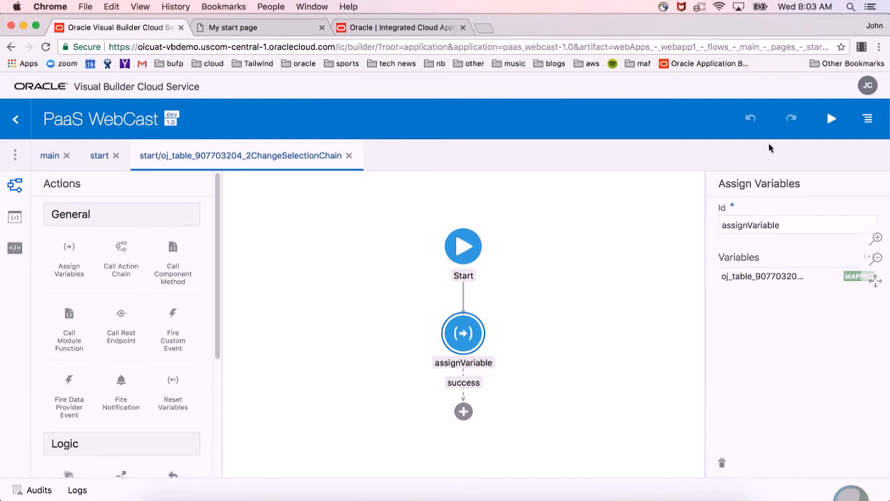
{"action": "left_click", "coordinate": [862, 272]}
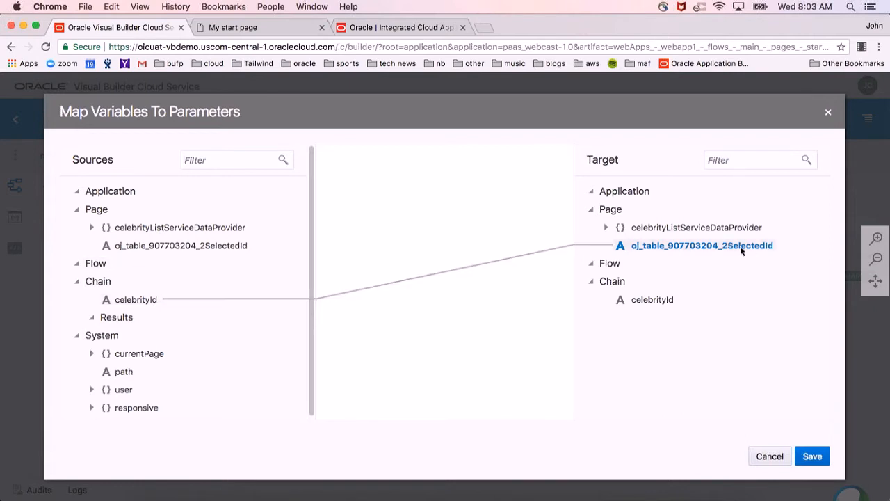
{"action": "left_click", "coordinate": [768, 456]}
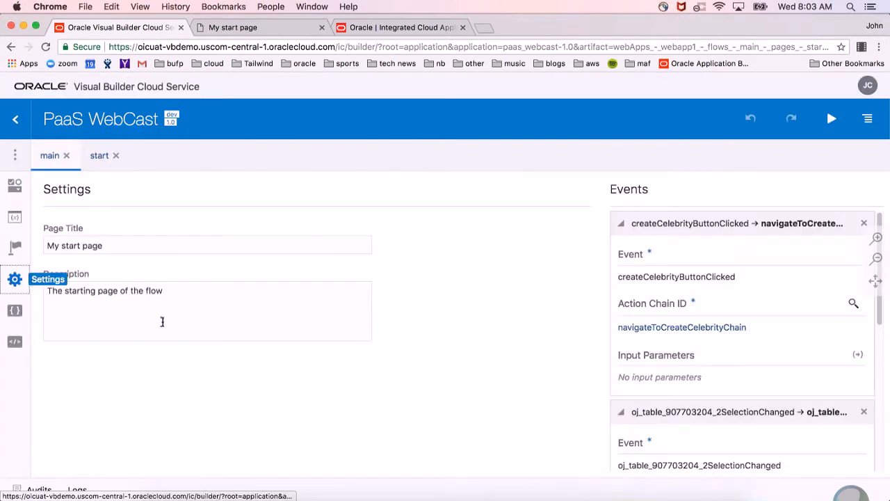
Browse the event types available for a new start page event, then open the editCelebrityButtonClicked event's navigateToEditCelebrityChain.
{"action": "left_click", "coordinate": [621, 223]}
{"action": "left_click", "coordinate": [621, 248]}
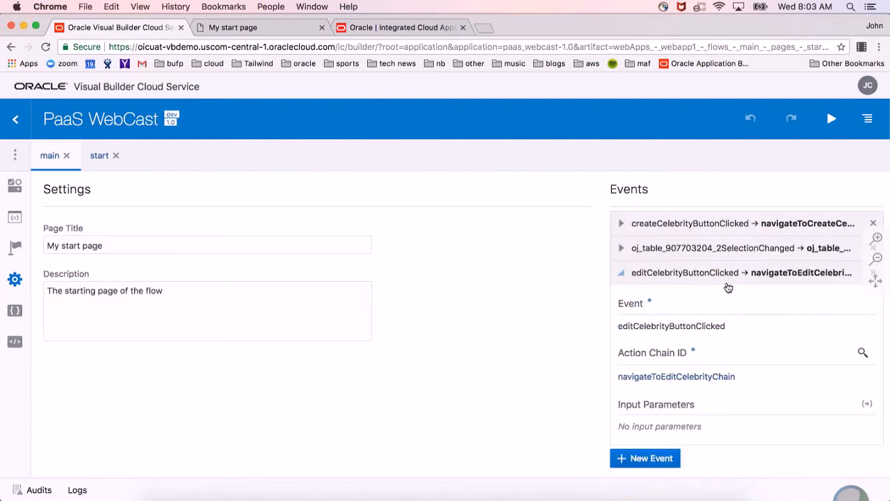
{"action": "left_click", "coordinate": [654, 458]}
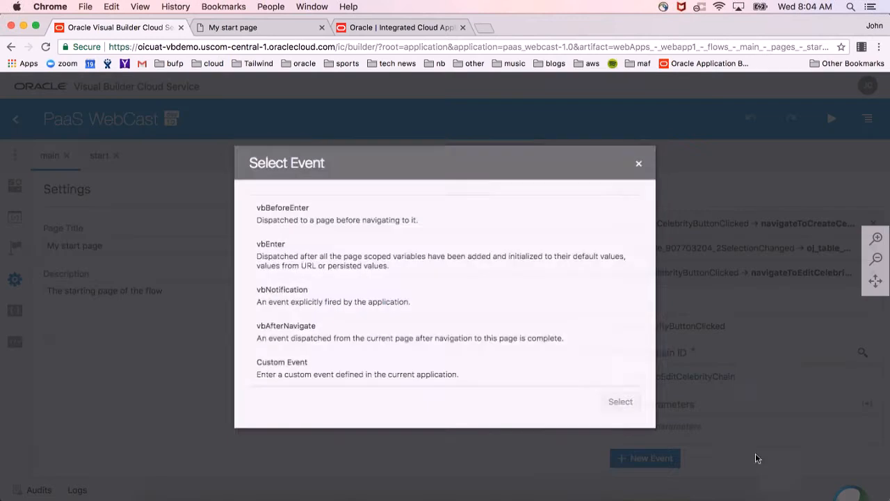
{"action": "left_click", "coordinate": [644, 161]}
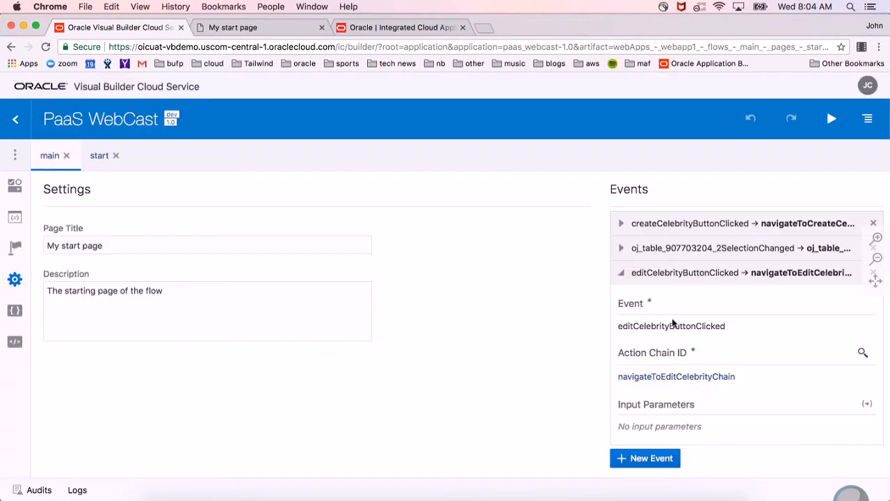
{"action": "left_click", "coordinate": [703, 378]}
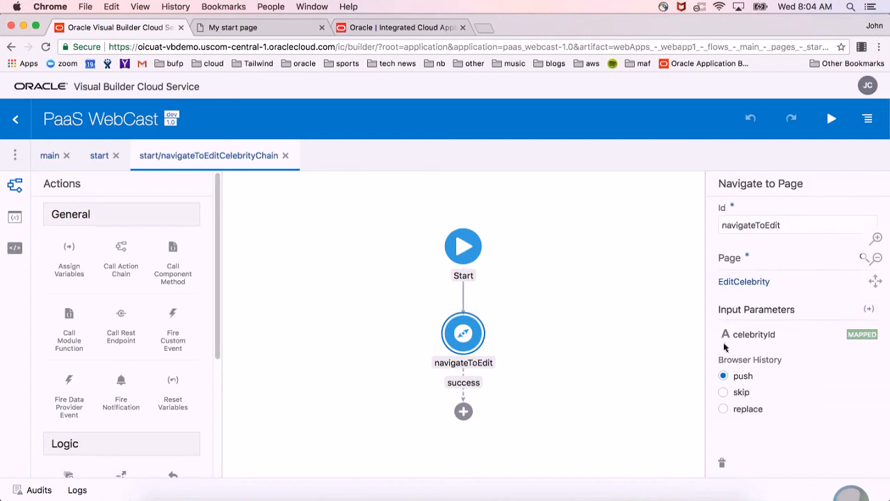
Open the EditCelebrity page's variables and examine the celebrityId variable's input parameter options.
{"action": "left_click", "coordinate": [14, 156]}
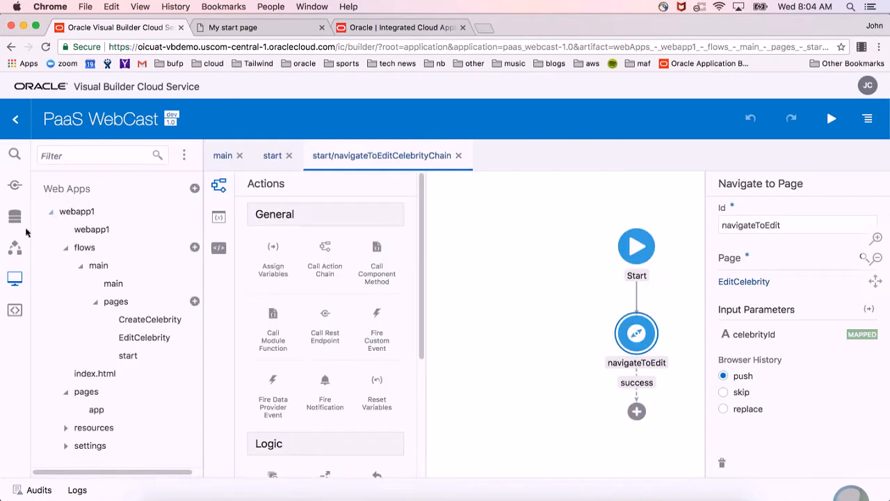
{"action": "left_click", "coordinate": [144, 338]}
{"action": "left_click", "coordinate": [182, 156]}
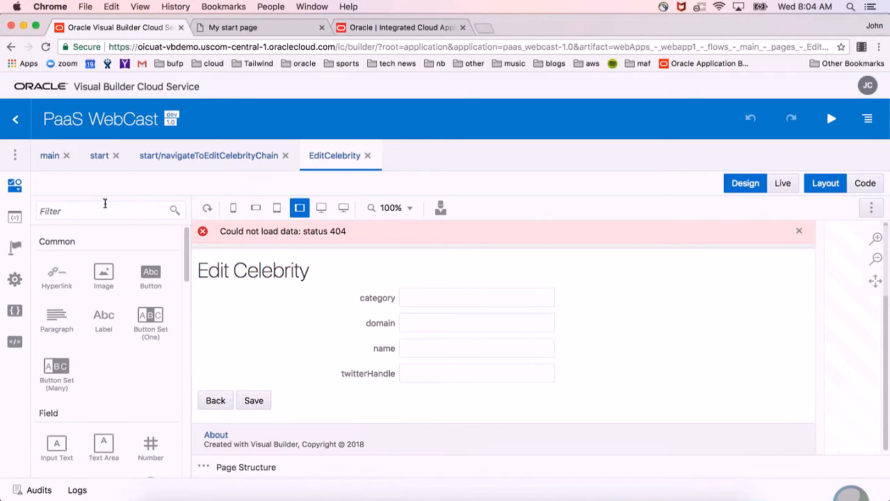
{"action": "left_click", "coordinate": [15, 217]}
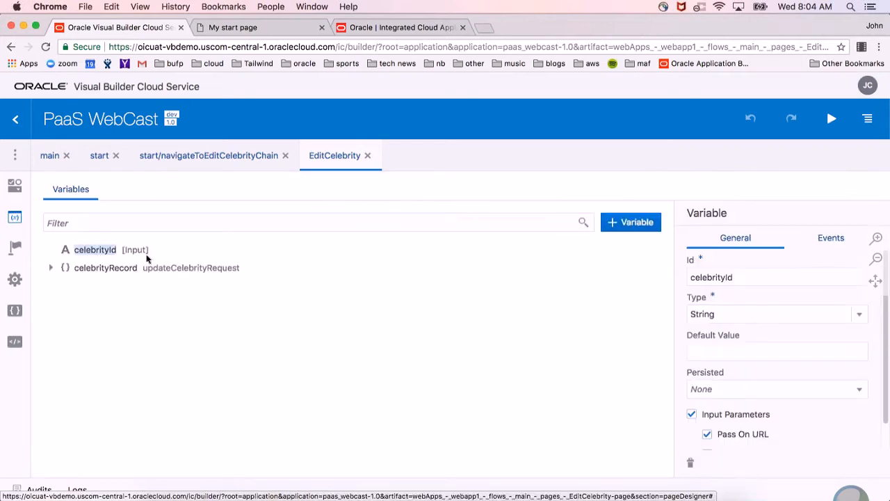
{"action": "scroll", "coordinate": [837, 376], "scroll_direction": "down", "scroll_amount": 1}
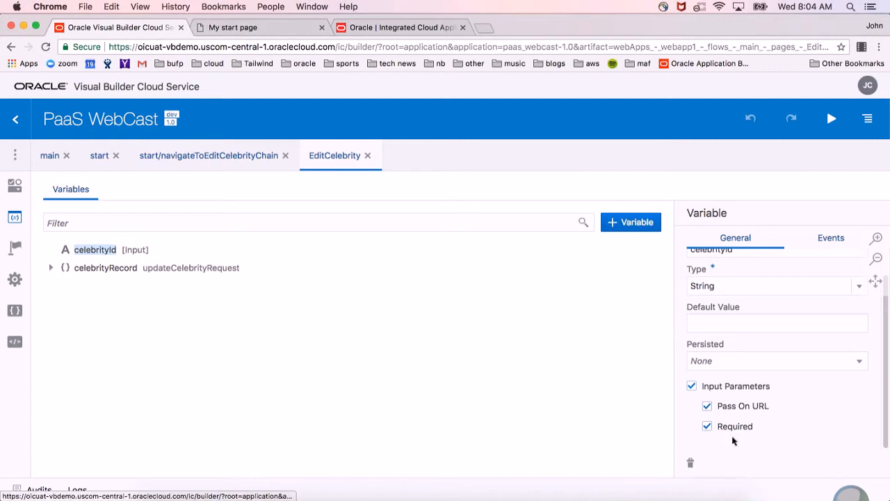
Set the default value of the EditCelebrity page's celebrityId variable to 1.
{"action": "scroll", "coordinate": [786, 386], "scroll_direction": "up", "scroll_amount": 1}
{"action": "left_click", "coordinate": [760, 352]}
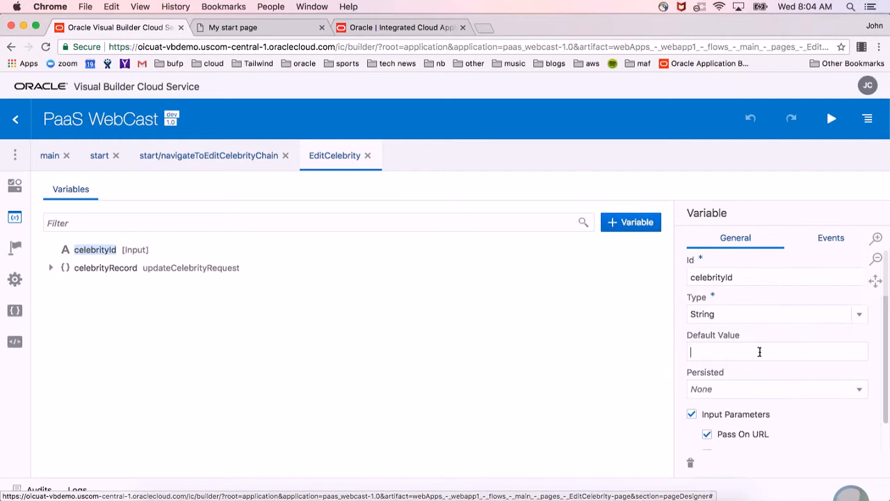
{"action": "type", "text": "1"}
{"action": "left_click", "coordinate": [493, 397]}
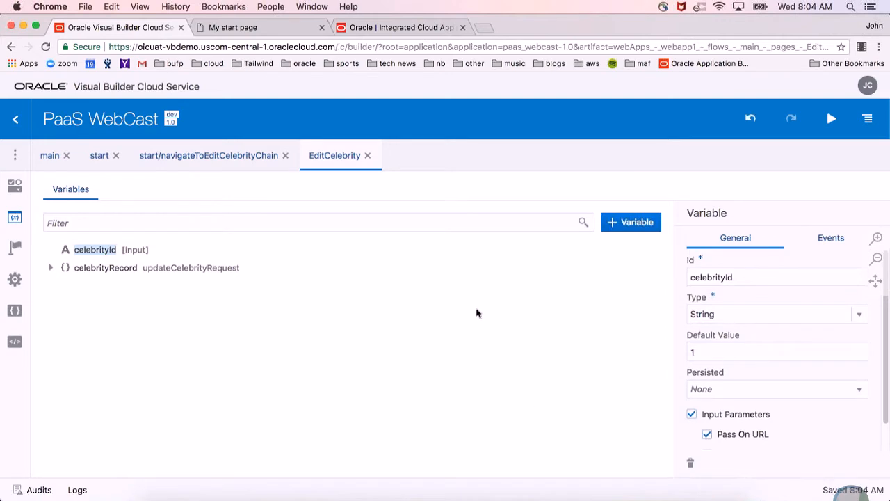
Expand the fields of the celebrityRecord variable and open the EditCelebrity page's loadCelebrityChain.
{"action": "left_click", "coordinate": [50, 267]}
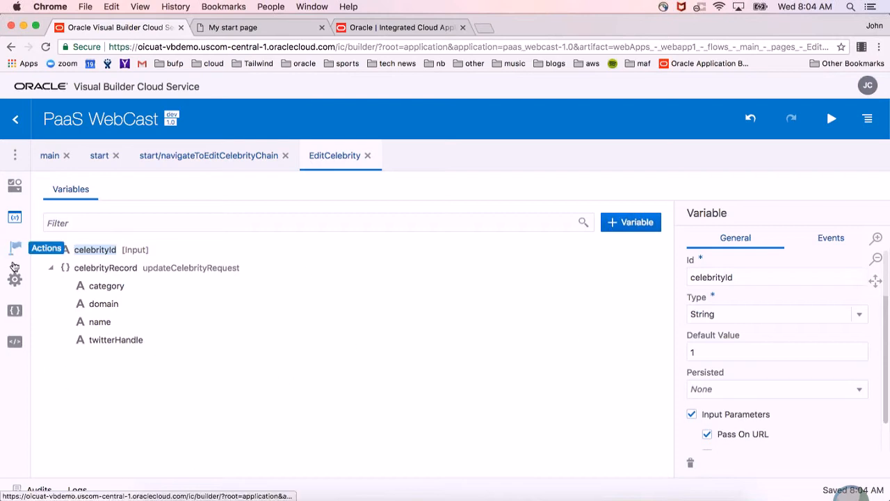
{"action": "left_click", "coordinate": [14, 247]}
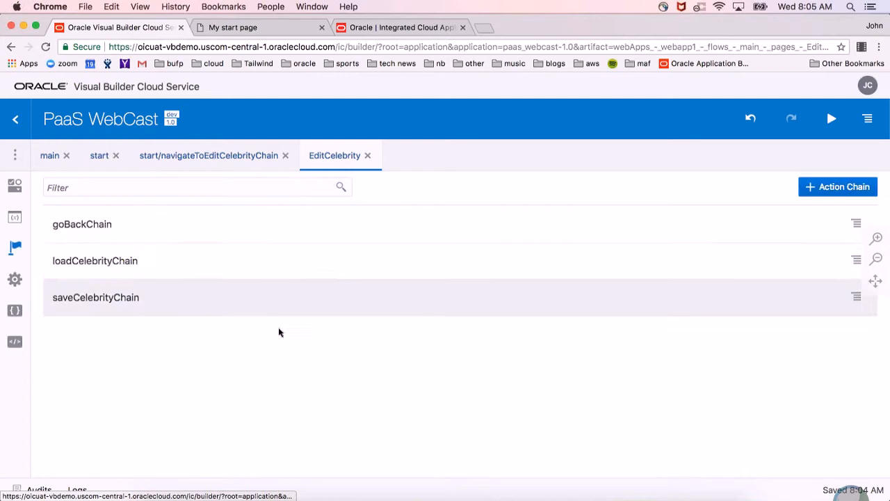
{"action": "left_click", "coordinate": [133, 262]}
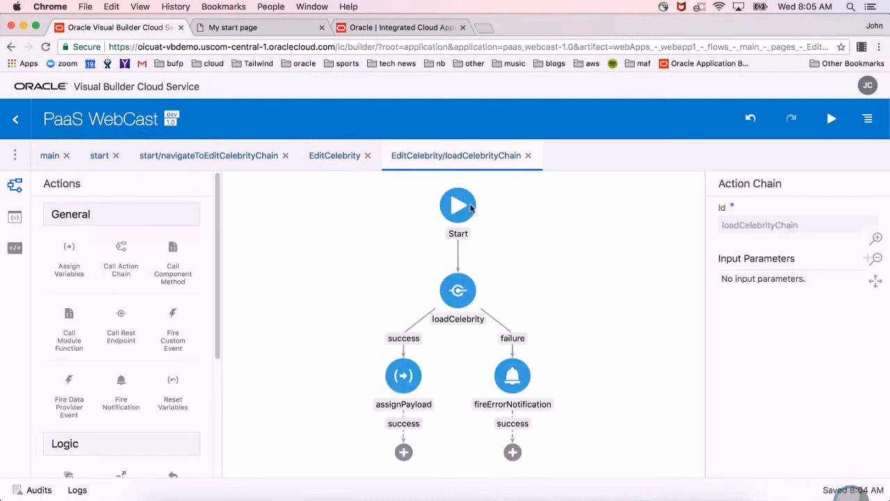
Inspect how the loadCelebrity REST call's input parameters are mapped, leaving the mapping unsaved.
{"action": "left_click", "coordinate": [460, 303]}
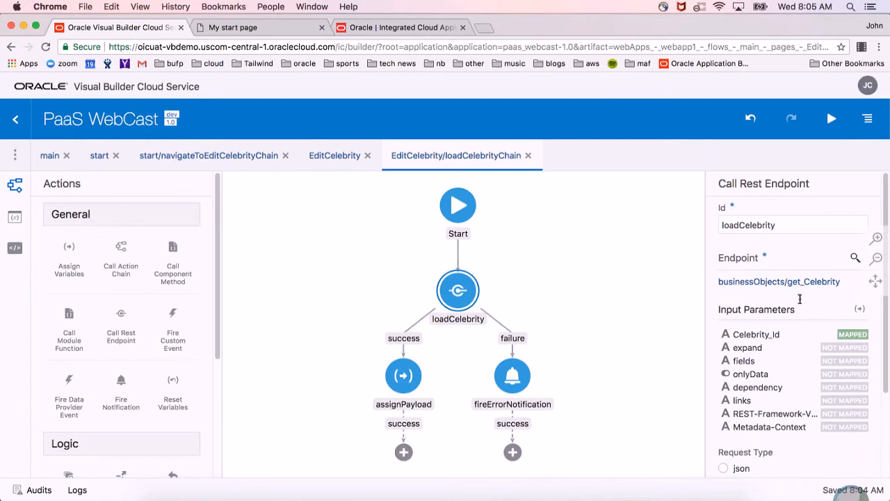
{"action": "scroll", "coordinate": [799, 316], "scroll_direction": "down", "scroll_amount": 1}
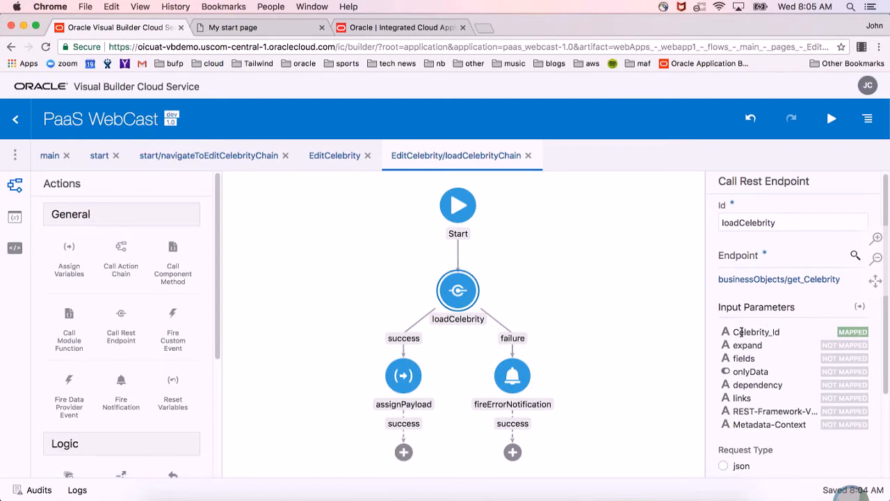
{"action": "left_click", "coordinate": [860, 306]}
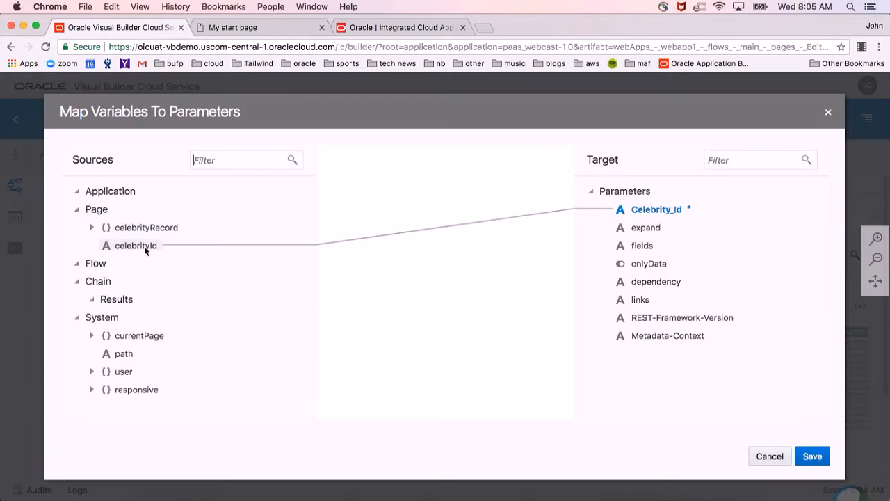
{"action": "left_click", "coordinate": [779, 456]}
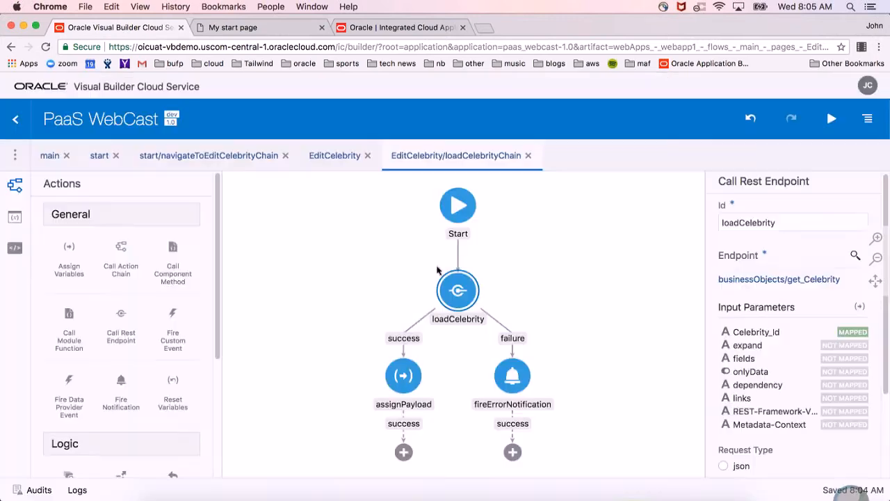
Inspect the assignPayload action's mapping to celebrityRecord without saving, and close loadCelebrityChain.
{"action": "left_click", "coordinate": [396, 380]}
{"action": "left_click", "coordinate": [864, 271]}
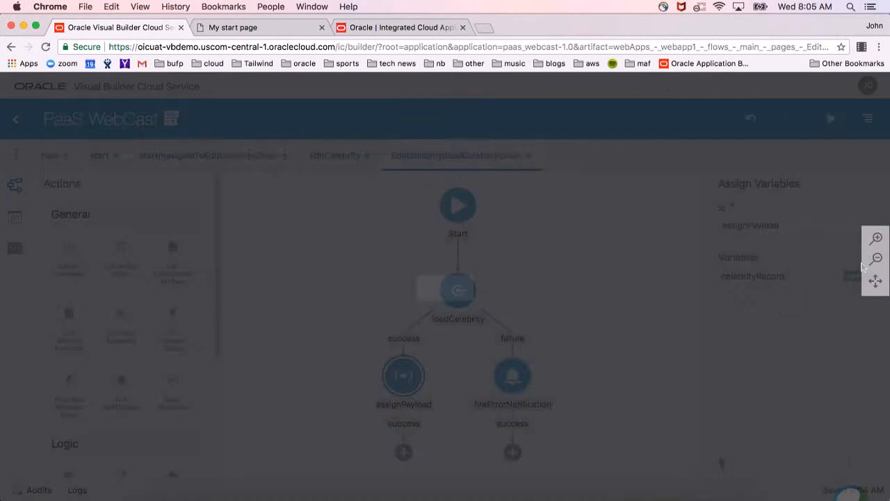
{"action": "left_click", "coordinate": [112, 318]}
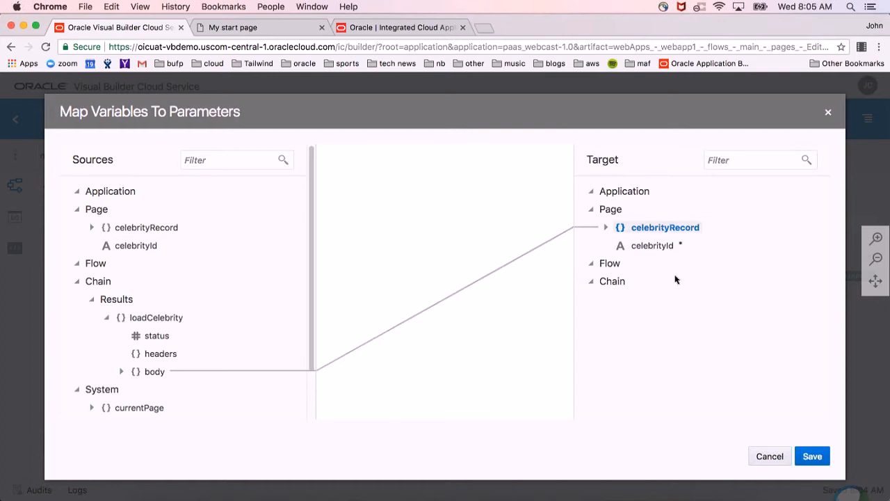
{"action": "left_click", "coordinate": [778, 461]}
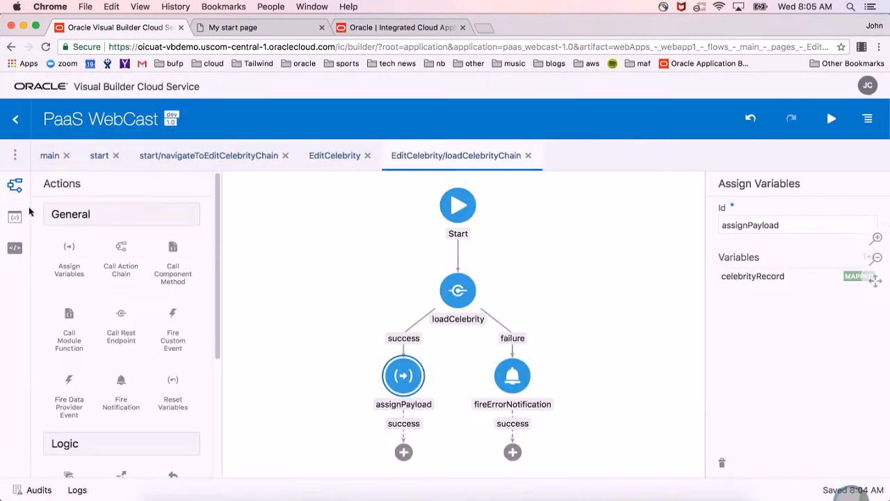
{"action": "left_click", "coordinate": [528, 156]}
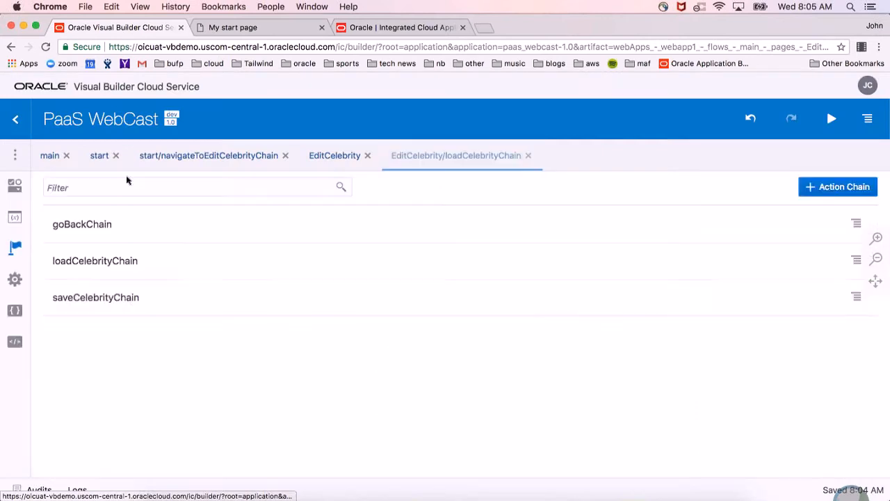
Open saveCelebrityChain and inspect the input parameter mapping of its saveCelebrity REST call without changing it.
{"action": "left_click", "coordinate": [129, 297]}
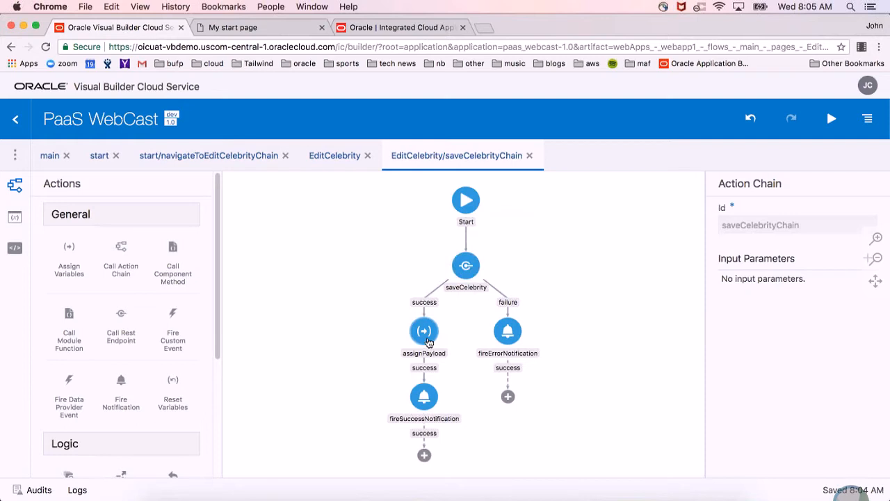
{"action": "left_click", "coordinate": [467, 263]}
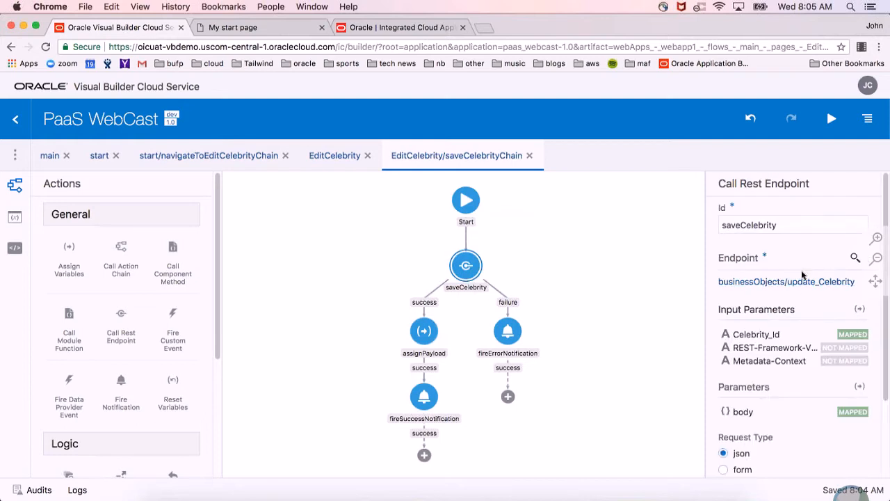
{"action": "left_click", "coordinate": [859, 310]}
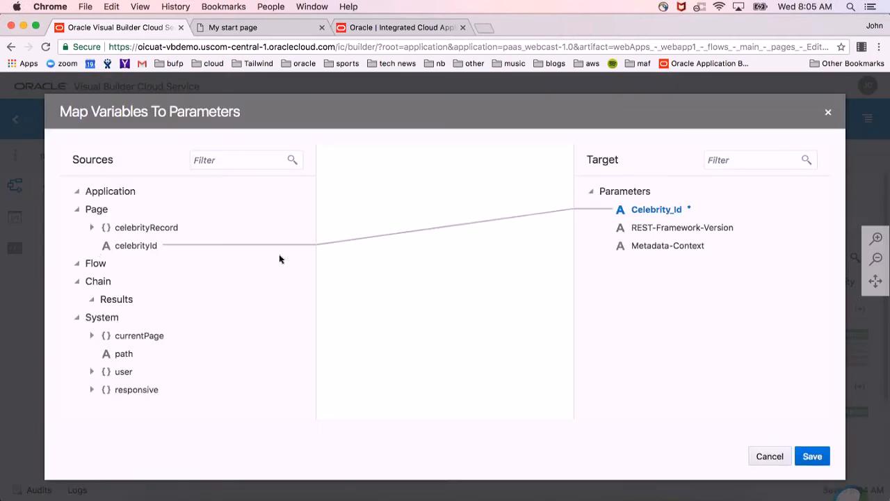
{"action": "left_click", "coordinate": [828, 112]}
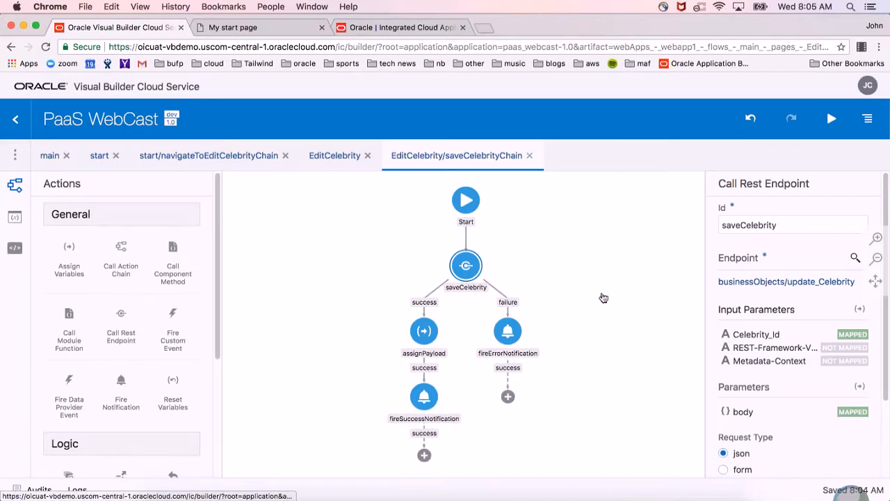
{"action": "left_click", "coordinate": [860, 309]}
{"action": "left_click_drag", "start_coordinate": [122, 241], "coordinate": [616, 208]}
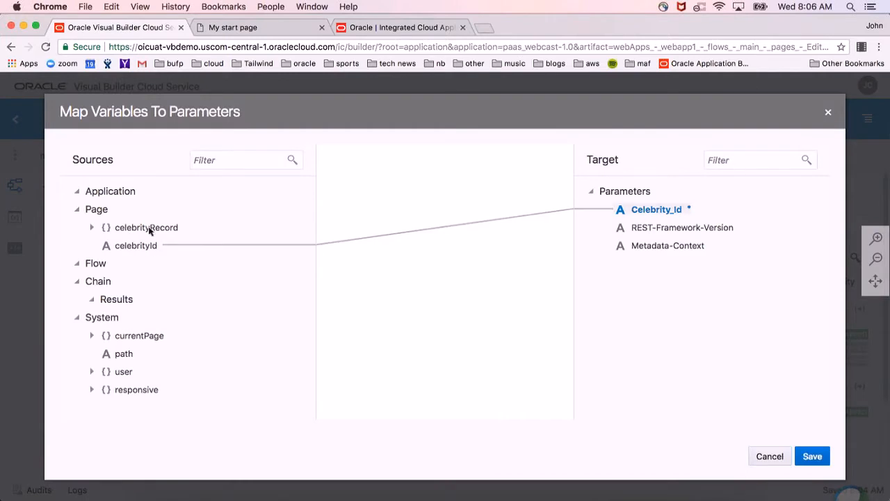
{"action": "left_click", "coordinate": [829, 115]}
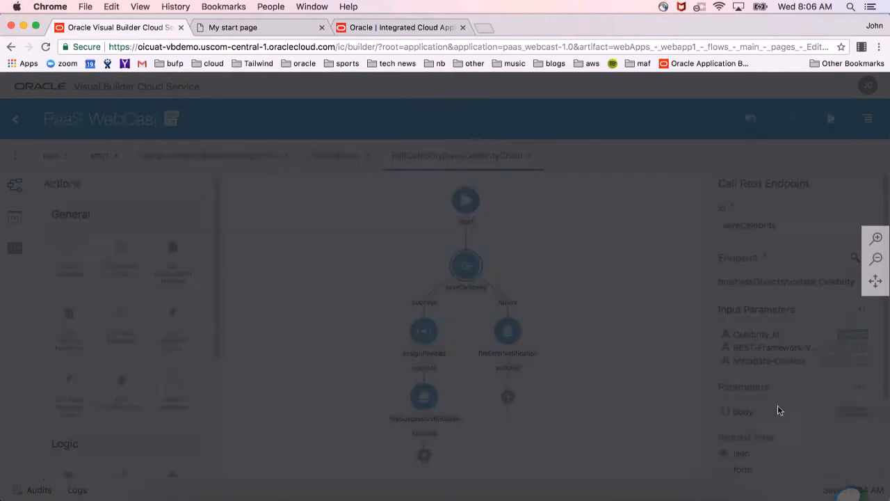
Inspect the saveCelebrity call's body parameter mapping and the fields of celebrityRecord, leaving without saving.
{"action": "left_click", "coordinate": [863, 389]}
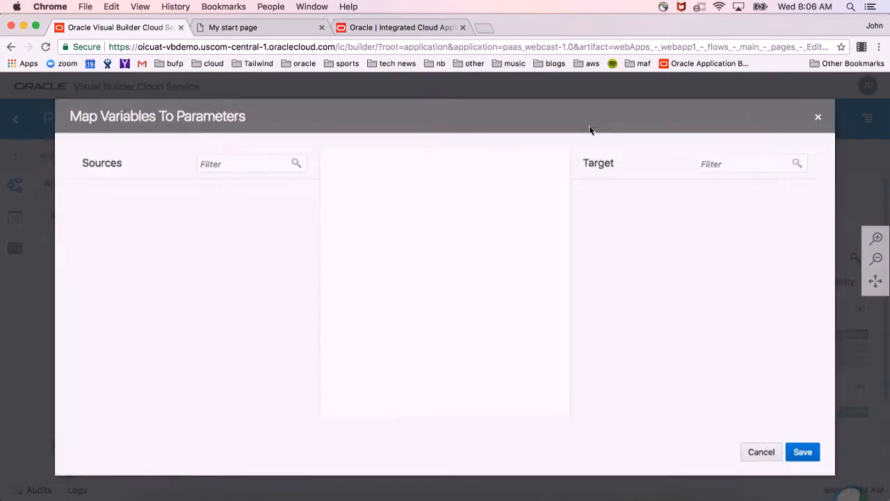
{"action": "left_click", "coordinate": [97, 228]}
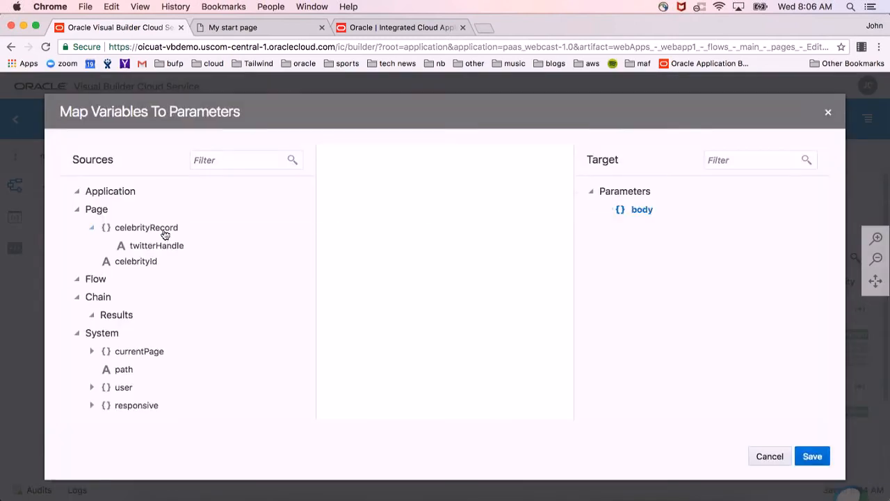
{"action": "left_click", "coordinate": [769, 457]}
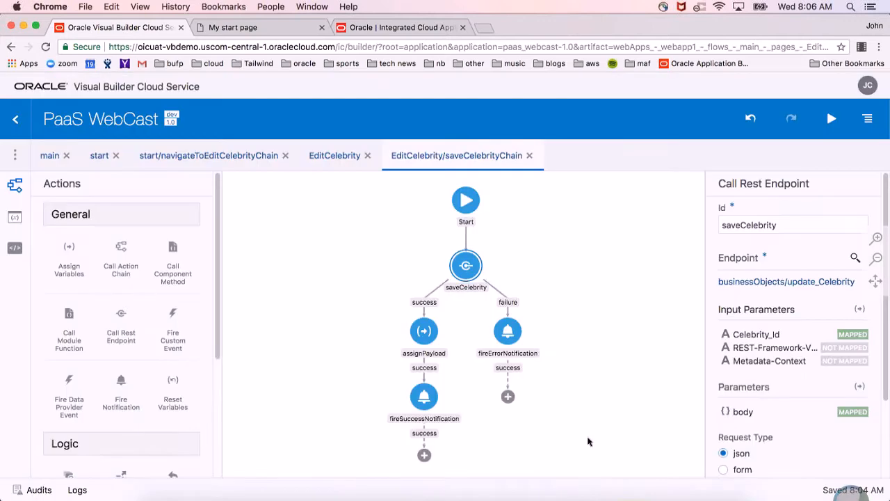
Add a Navigate Back action after fireSuccessNotification in saveCelebrityChain and close the chain.
{"action": "left_click", "coordinate": [428, 334]}
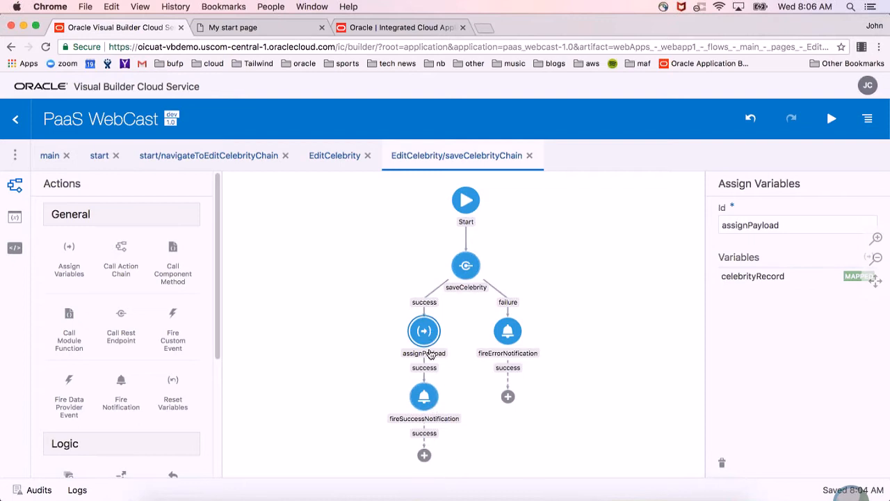
{"action": "scroll", "coordinate": [167, 359], "scroll_direction": "down", "scroll_amount": 5}
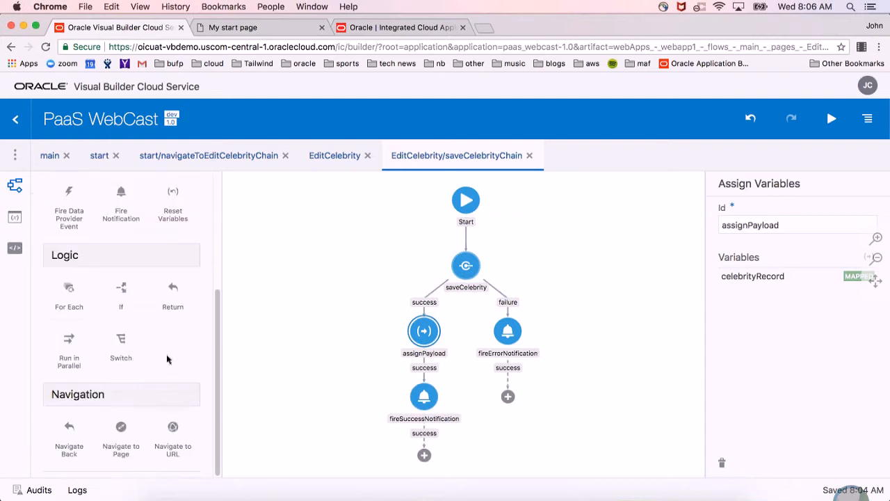
{"action": "left_click_drag", "start_coordinate": [85, 429], "coordinate": [425, 456]}
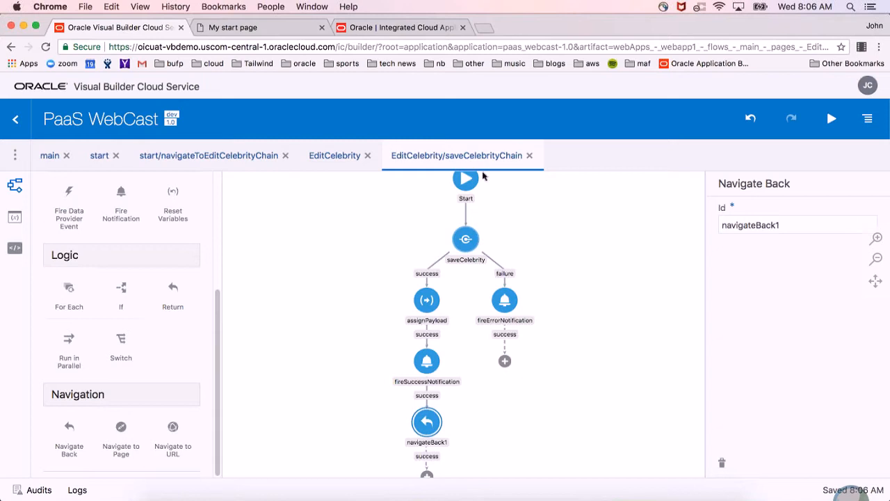
{"action": "left_click", "coordinate": [530, 157]}
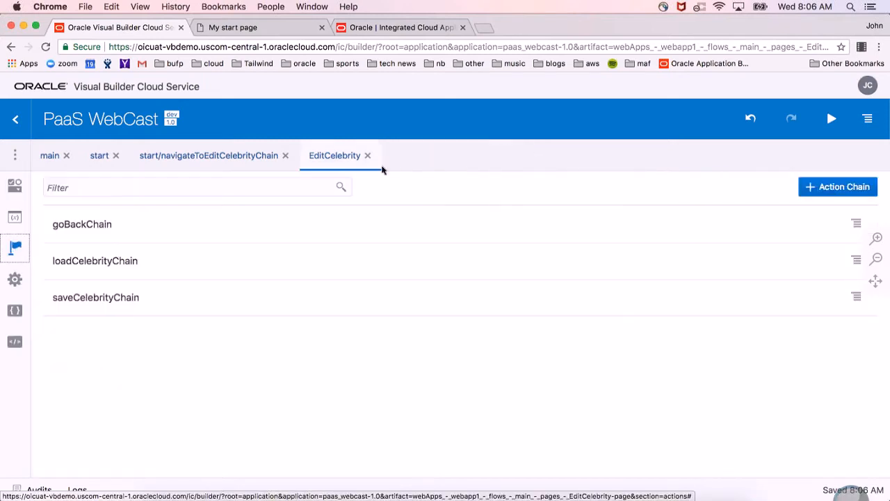
Display the EditCelebrity page in the designer, check it in Live mode with a reload, and return to Design mode.
{"action": "left_click", "coordinate": [17, 188]}
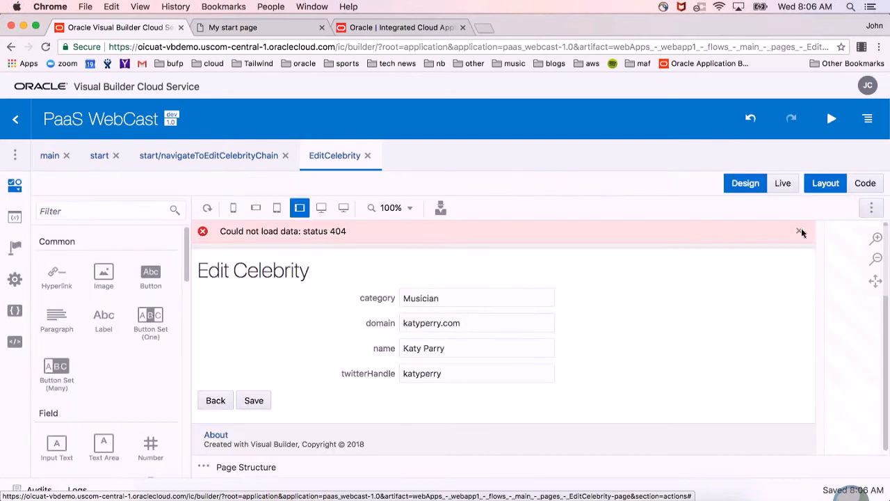
{"action": "left_click", "coordinate": [773, 184]}
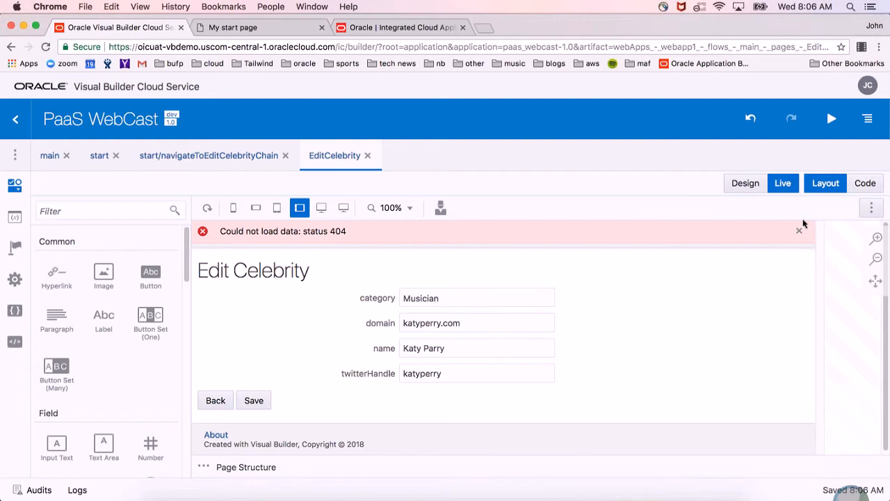
{"action": "left_click", "coordinate": [207, 208]}
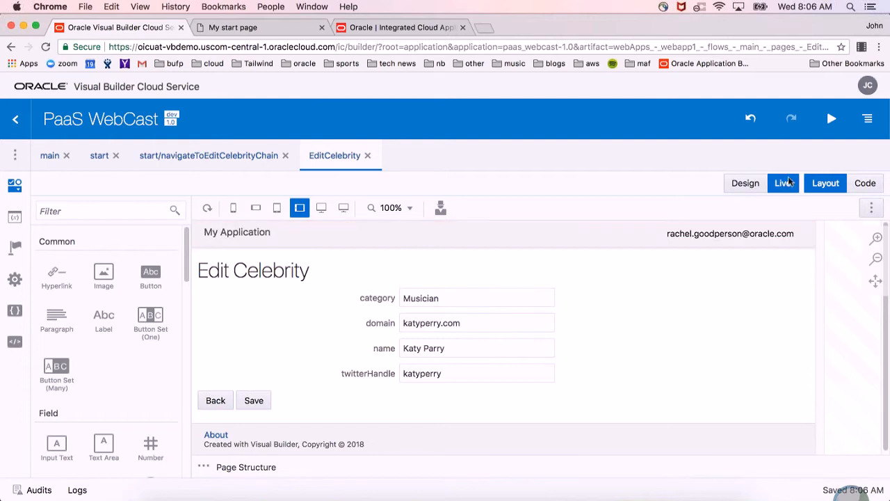
{"action": "left_click", "coordinate": [741, 183]}
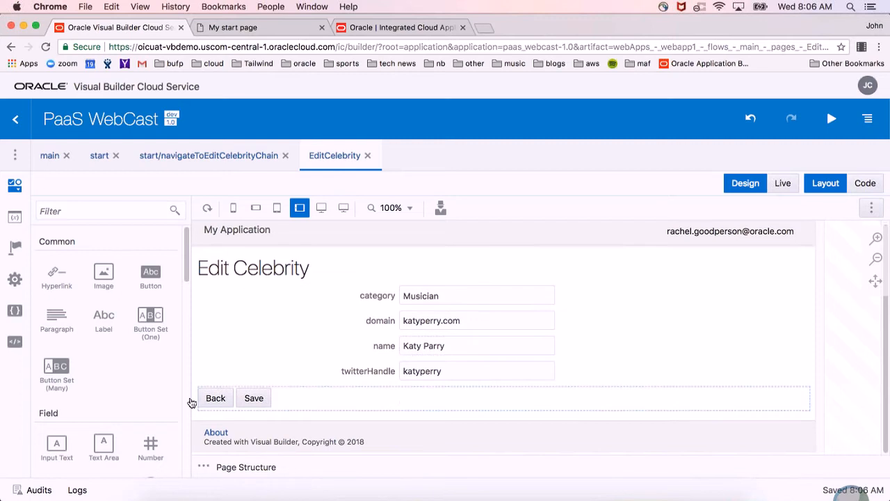
Add a heading with the text Tweets between the celebrity form and the Back and Save buttons, at level H2.
{"action": "scroll", "coordinate": [139, 392], "scroll_direction": "down", "scroll_amount": 10}
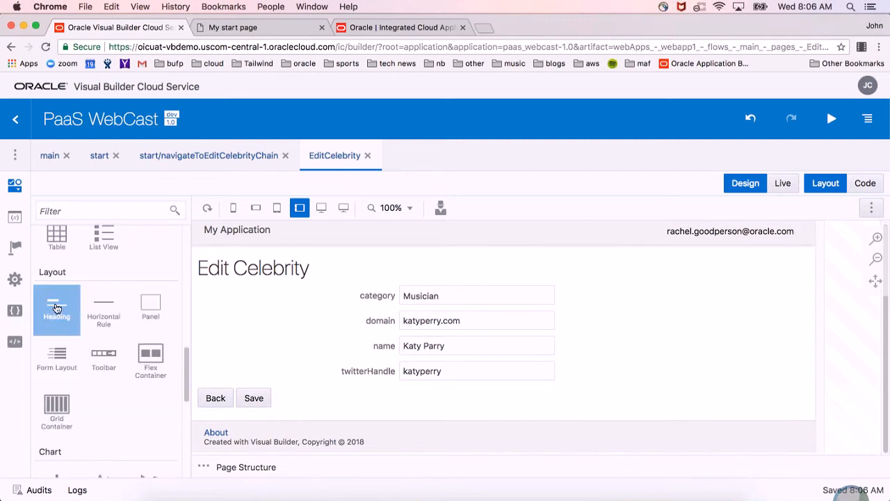
{"action": "left_click_drag", "start_coordinate": [56, 310], "coordinate": [287, 390]}
{"action": "left_click", "coordinate": [724, 281]}
{"action": "double_click", "coordinate": [725, 281]}
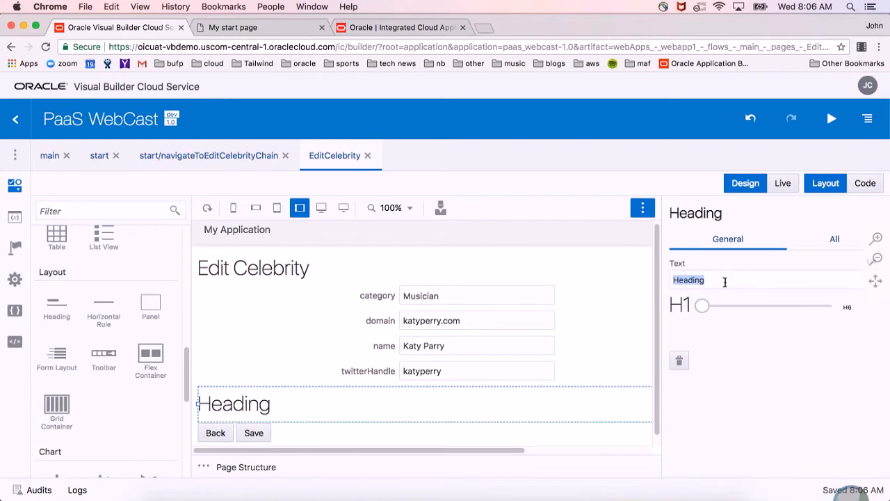
{"action": "type", "text": "Tweets"}
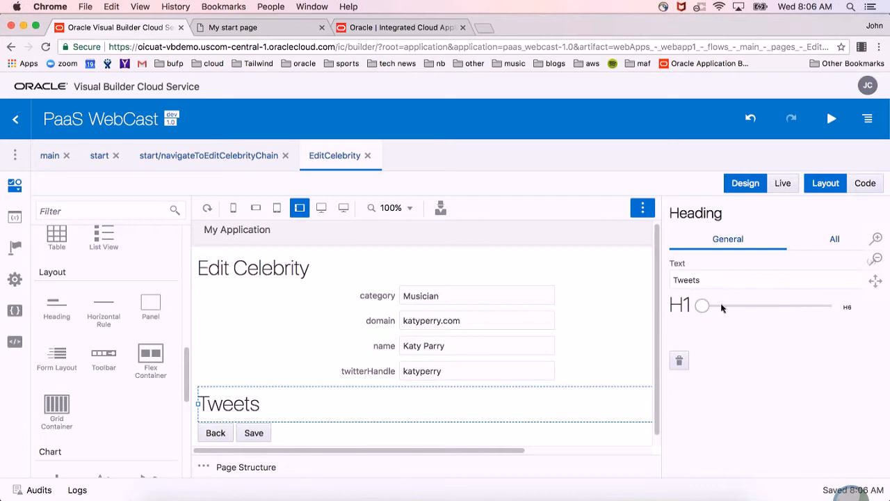
{"action": "left_click", "coordinate": [721, 309]}
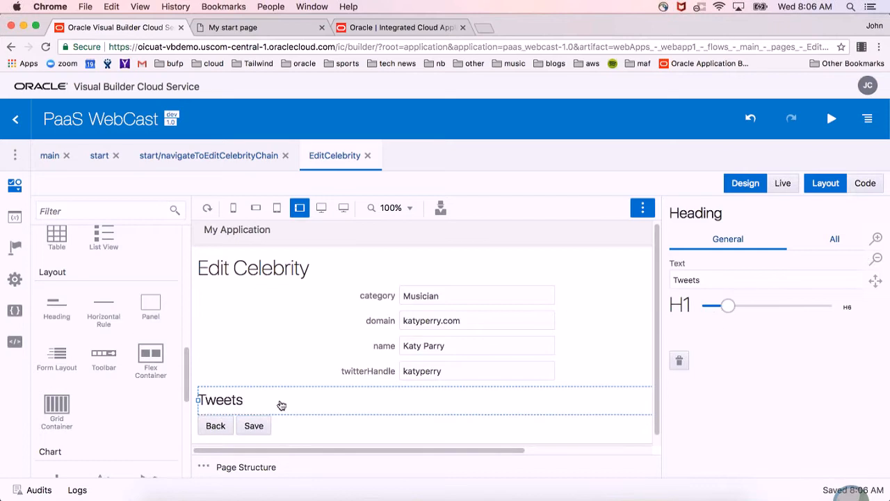
Begin a new service connection, check the API types under Define by Specification, and go back to choose Define by Endpoint instead.
{"action": "left_click", "coordinate": [15, 155]}
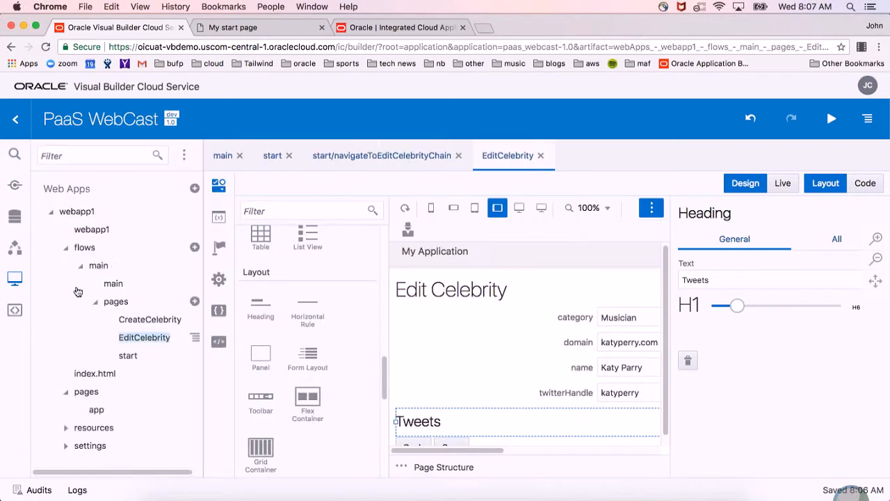
{"action": "left_click", "coordinate": [14, 185]}
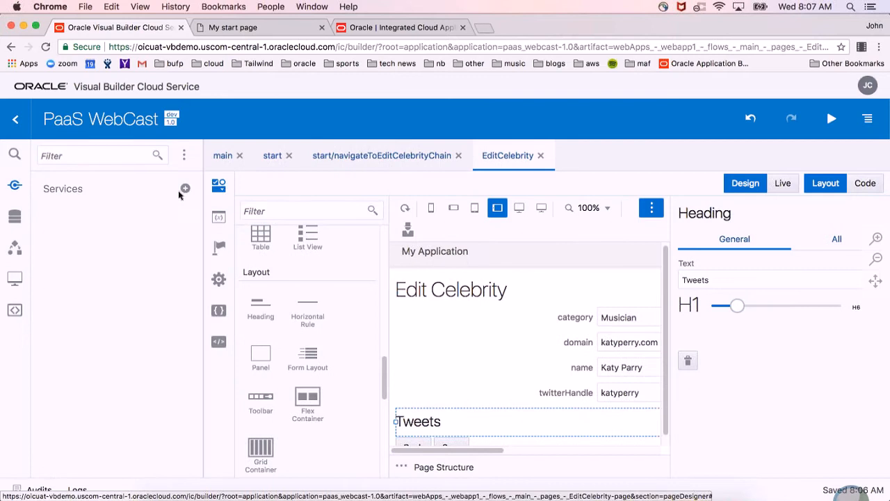
{"action": "left_click", "coordinate": [185, 189]}
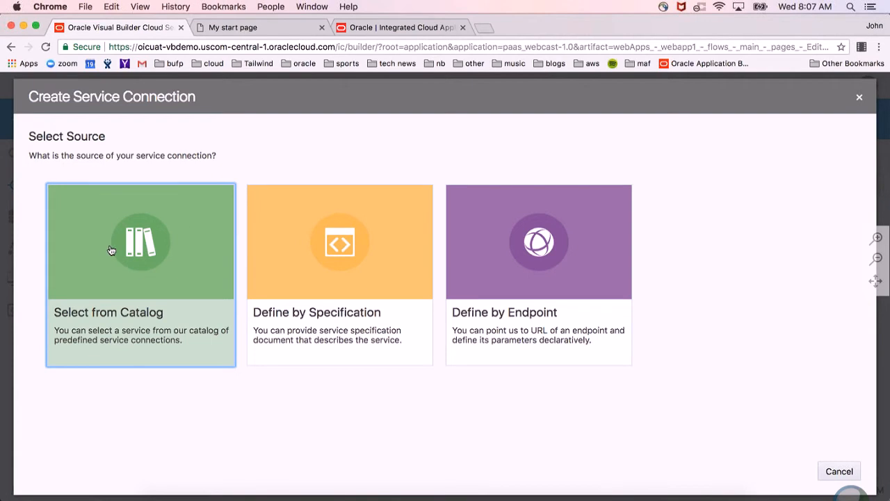
{"action": "left_click", "coordinate": [338, 249]}
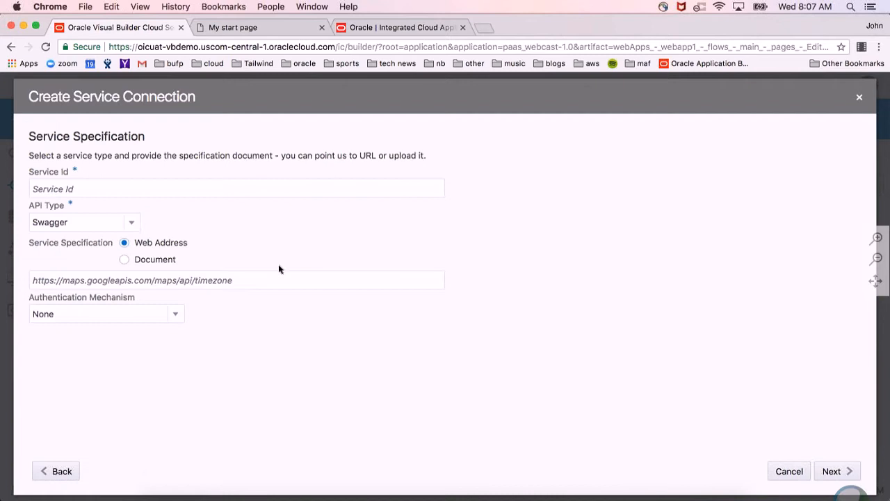
{"action": "left_click", "coordinate": [132, 223]}
{"action": "left_click", "coordinate": [135, 226]}
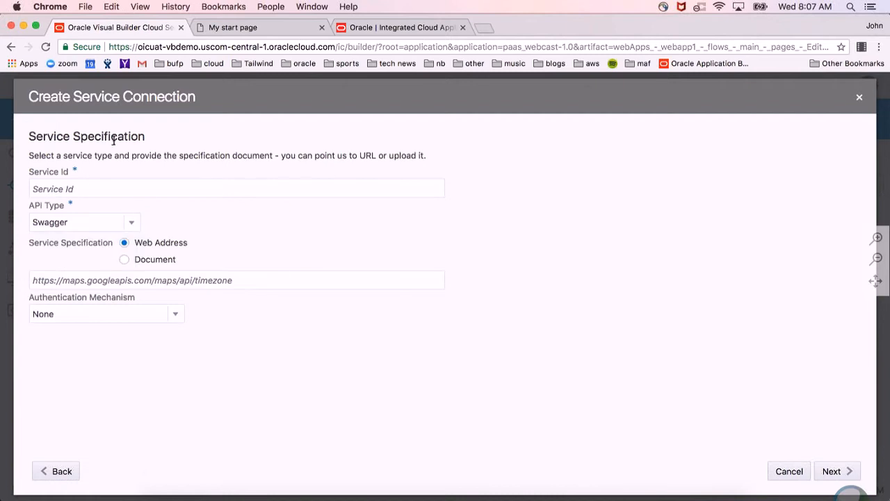
{"action": "left_click", "coordinate": [56, 467]}
{"action": "left_click", "coordinate": [562, 276]}
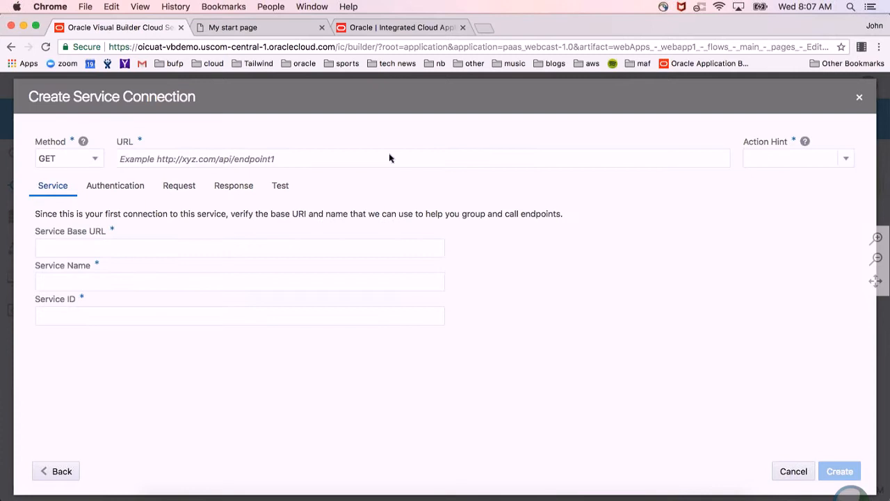
Open the Twitter developer documentation in a new browser tab and go to the GET statuses/user_timeline reference under Get Tweet timelines.
{"action": "key", "text": "super+t"}
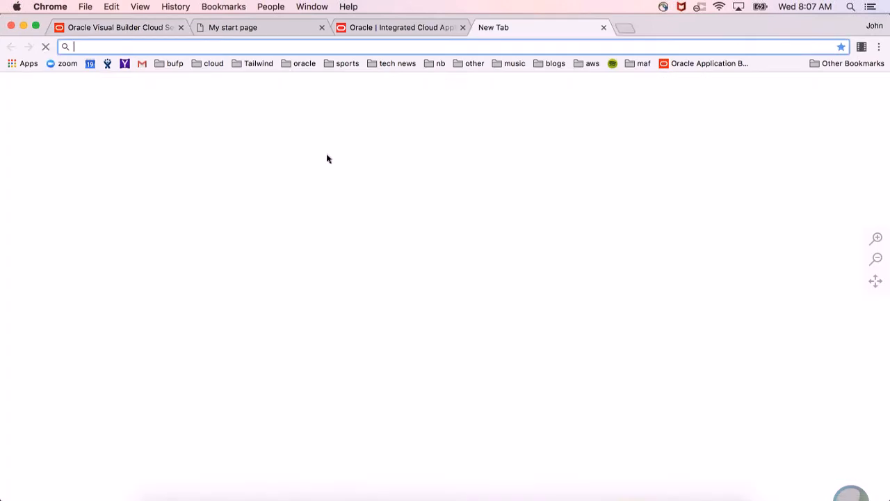
{"action": "type", "text": "tw"}
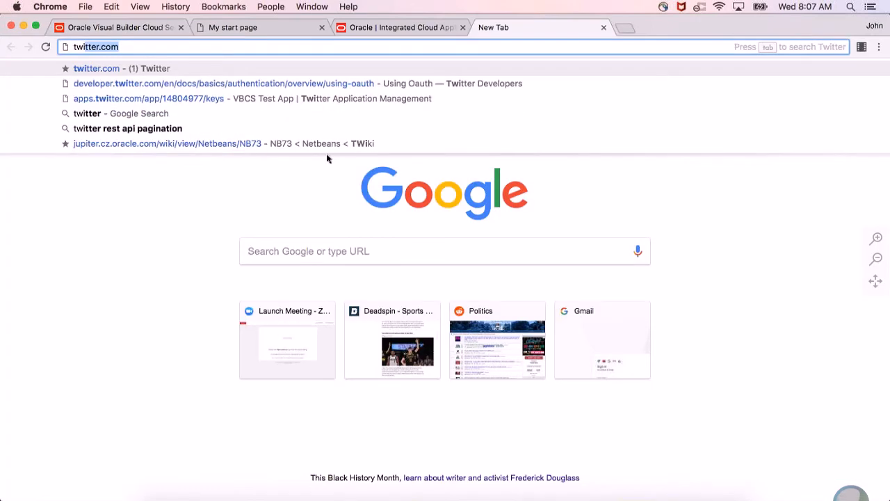
{"action": "key", "text": "Down"}
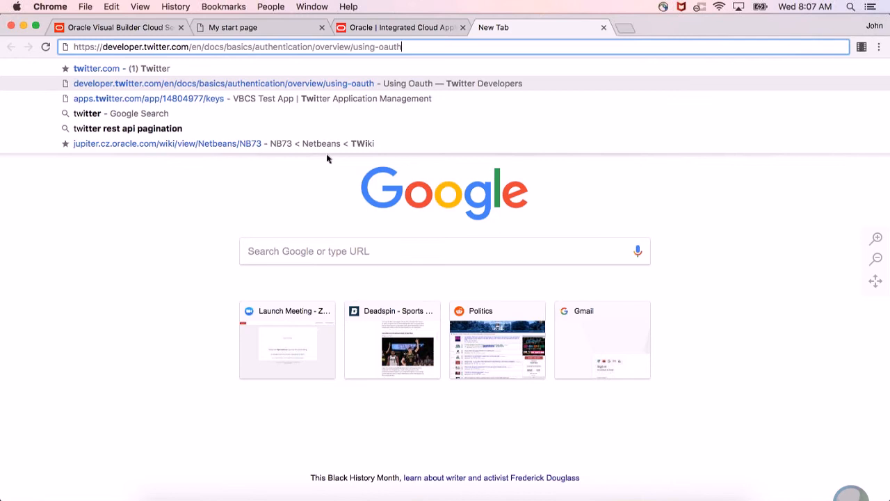
{"action": "key", "text": "Return"}
{"action": "scroll", "coordinate": [330, 313], "scroll_direction": "down", "scroll_amount": 5}
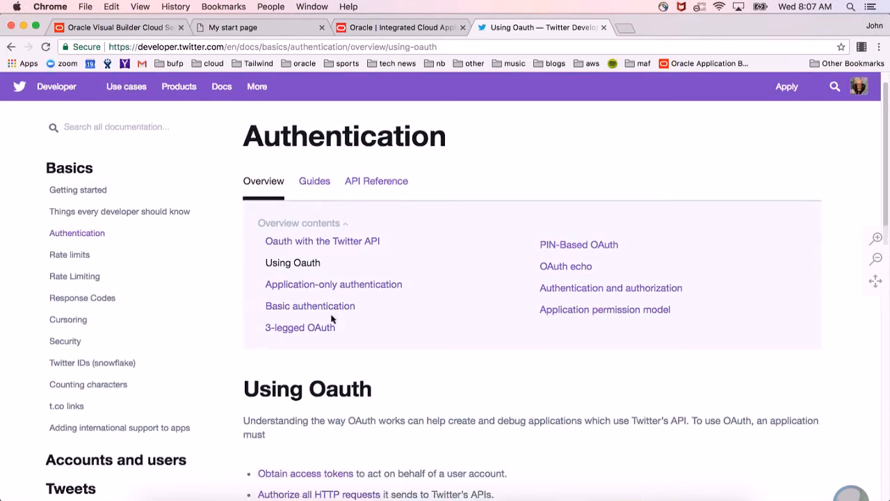
{"action": "left_click", "coordinate": [63, 138]}
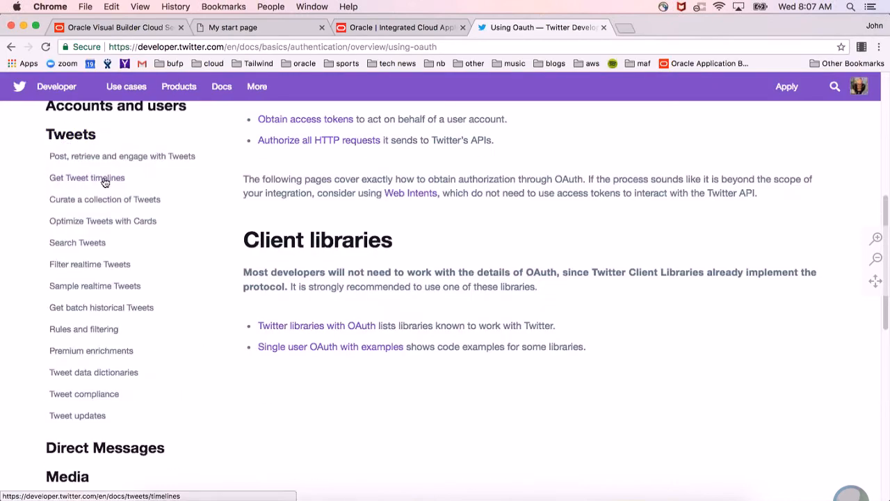
{"action": "left_click", "coordinate": [105, 179]}
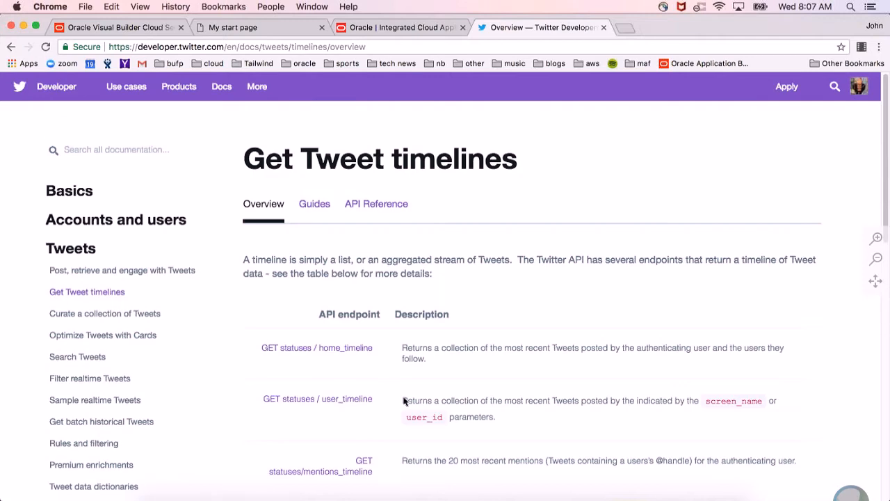
{"action": "left_click", "coordinate": [338, 402]}
{"action": "scroll", "coordinate": [647, 317], "scroll_direction": "down", "scroll_amount": 3}
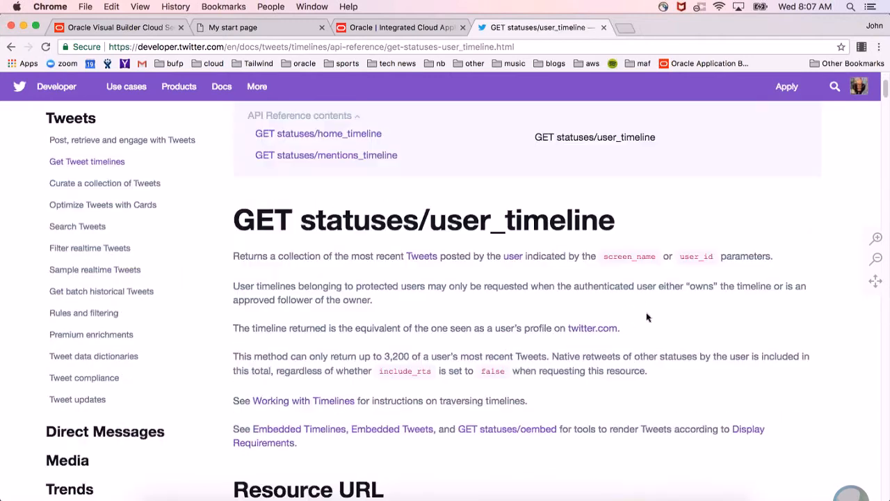
{"action": "scroll", "coordinate": [647, 317], "scroll_direction": "down", "scroll_amount": 6}
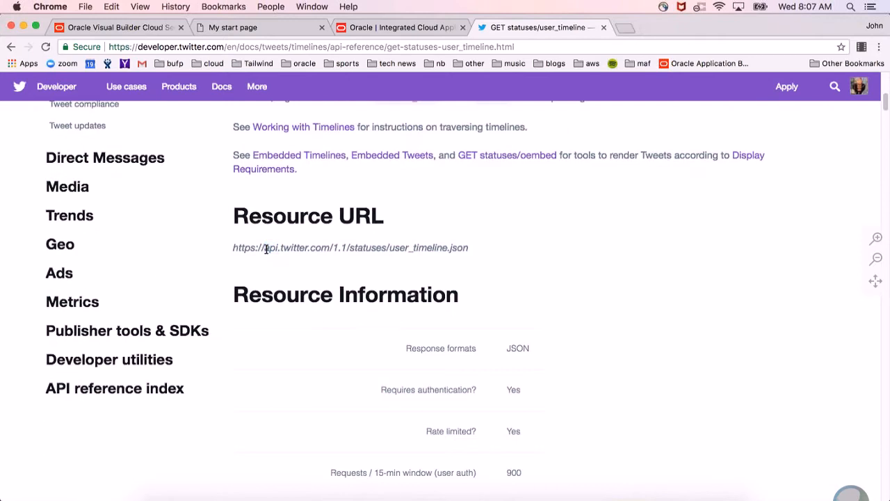
{"action": "triple_click", "coordinate": [266, 249]}
{"action": "left_click", "coordinate": [266, 250]}
{"action": "triple_click", "coordinate": [312, 253]}
{"action": "key", "text": "super+c"}
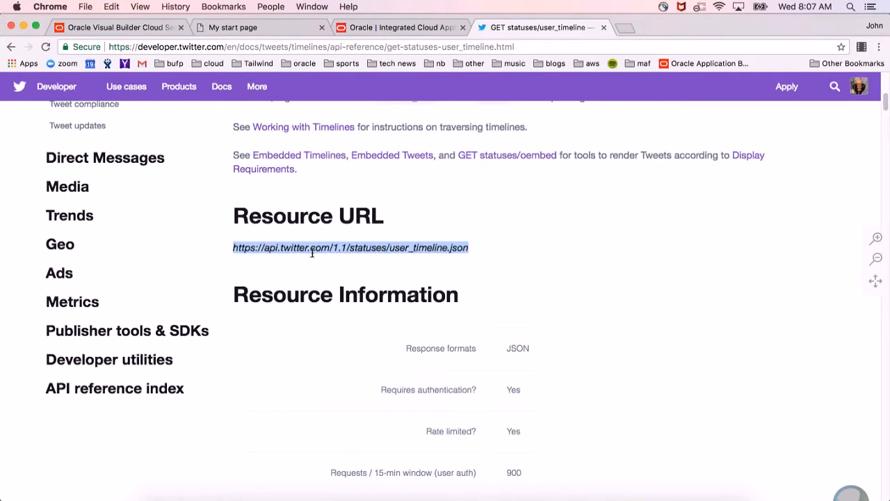
{"action": "left_click", "coordinate": [112, 27]}
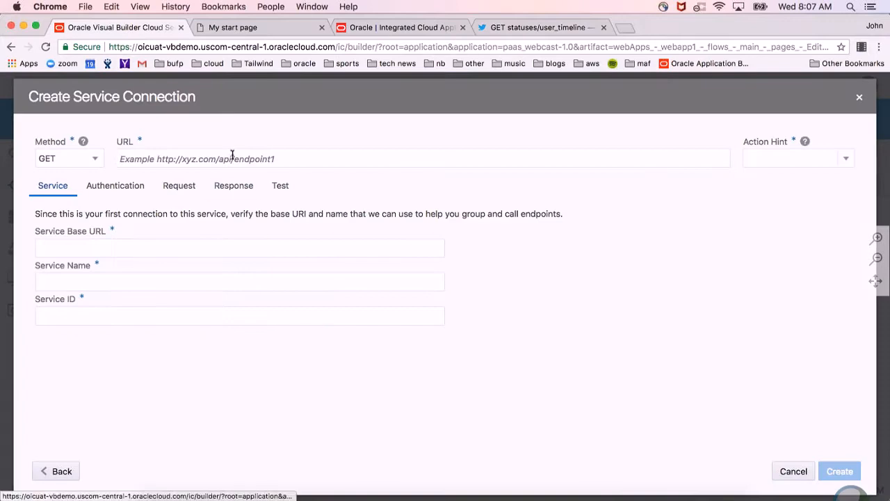
{"action": "key", "text": "super+v"}
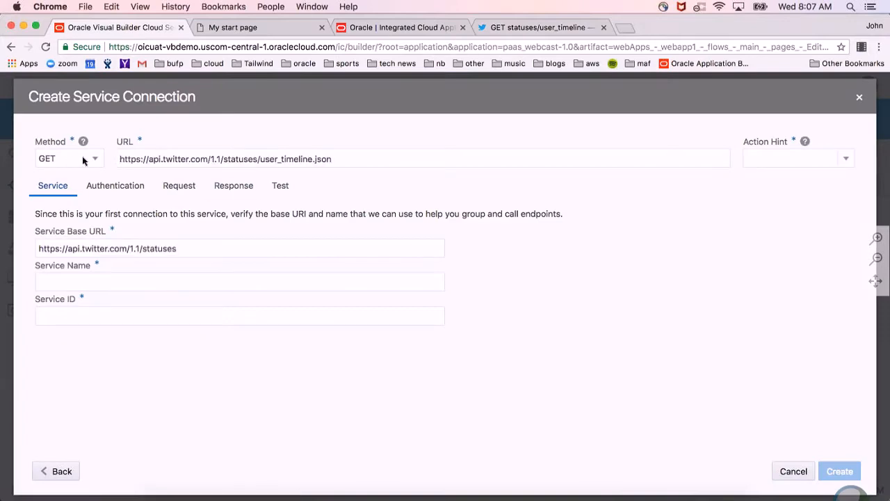
Set the connection's action hint to Retrieve Many and name the service Twitter.
{"action": "left_click", "coordinate": [846, 162]}
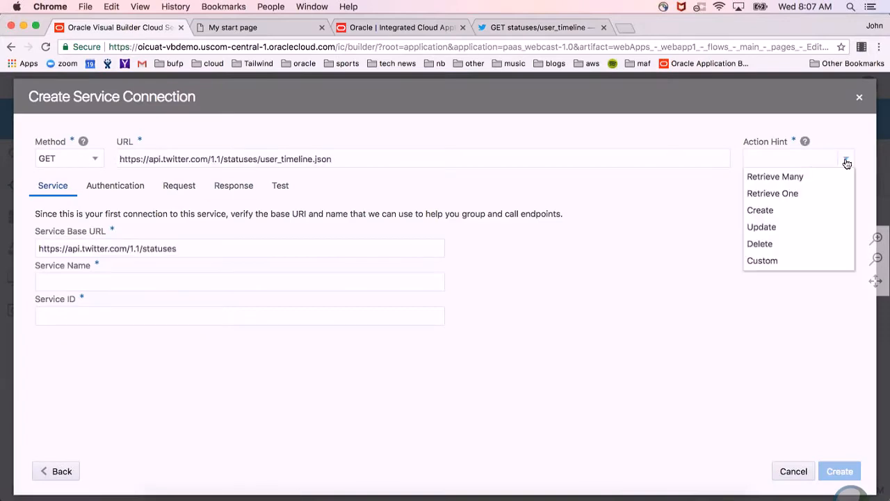
{"action": "left_click", "coordinate": [797, 176]}
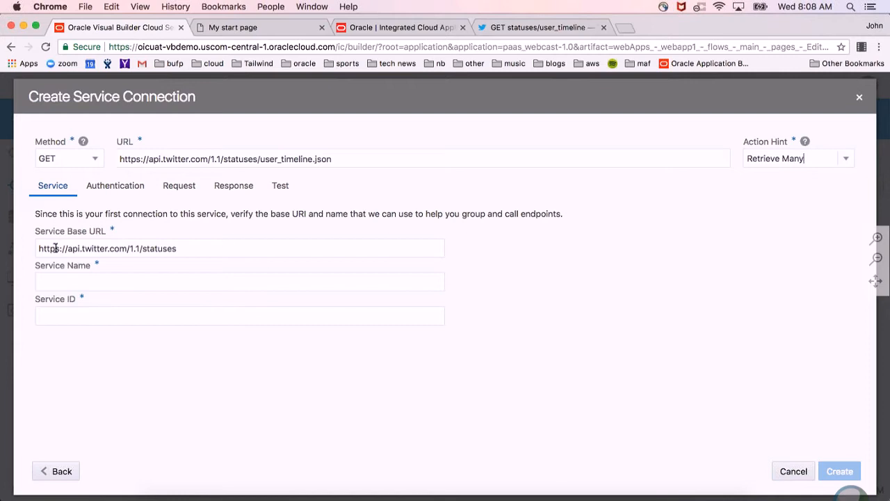
{"action": "left_click", "coordinate": [156, 282]}
{"action": "type", "text": "Twitter"}
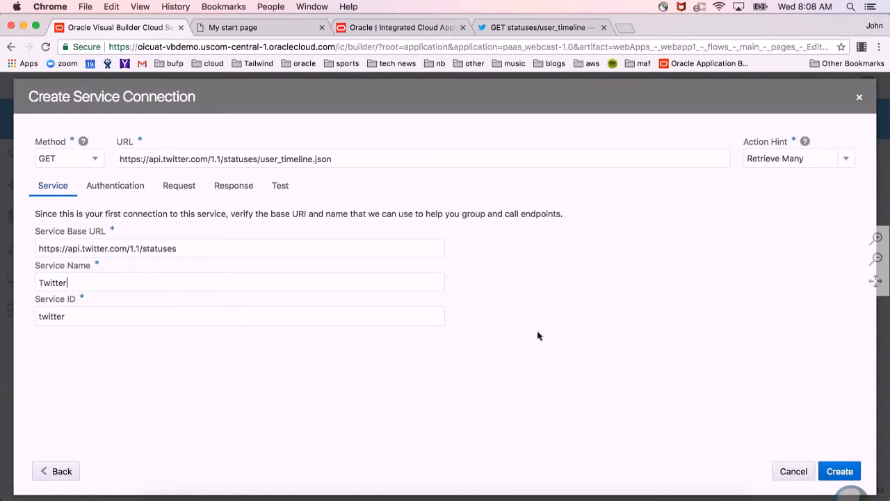
Set the connection's authentication mechanism to Client Credentials OAuth 2.0.
{"action": "left_click", "coordinate": [117, 186]}
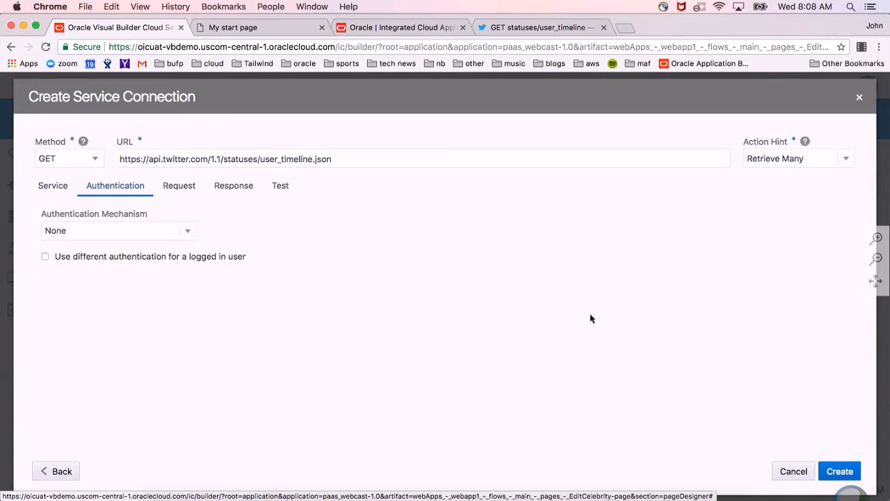
{"action": "left_click", "coordinate": [189, 233]}
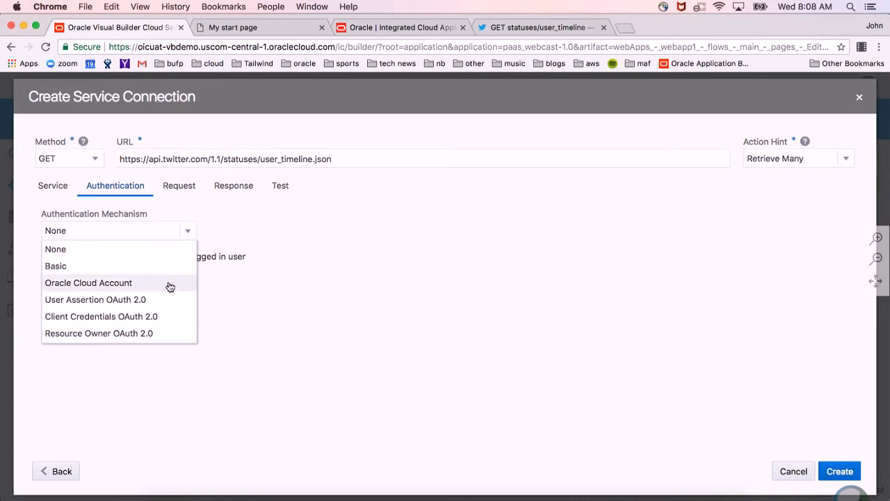
{"action": "left_click", "coordinate": [167, 317]}
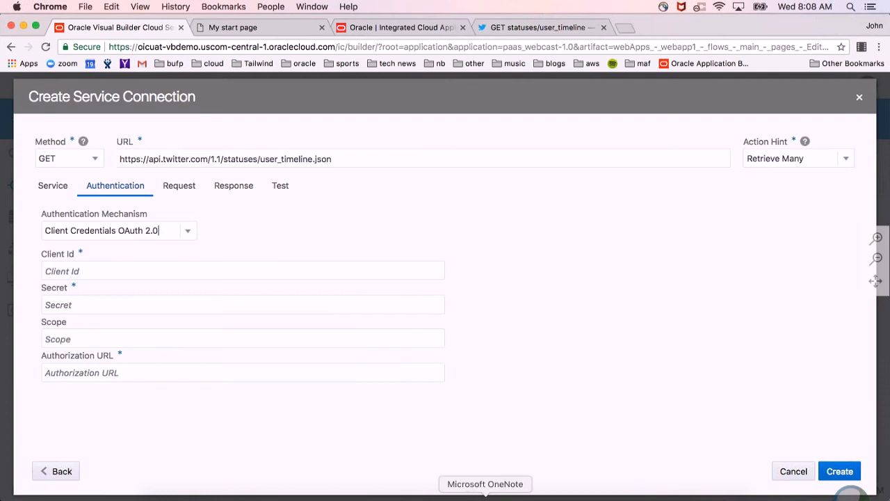
Copy the consumer key from the Demo note in OneNote and paste it as the connection's Client Id.
{"action": "left_click", "coordinate": [528, 485]}
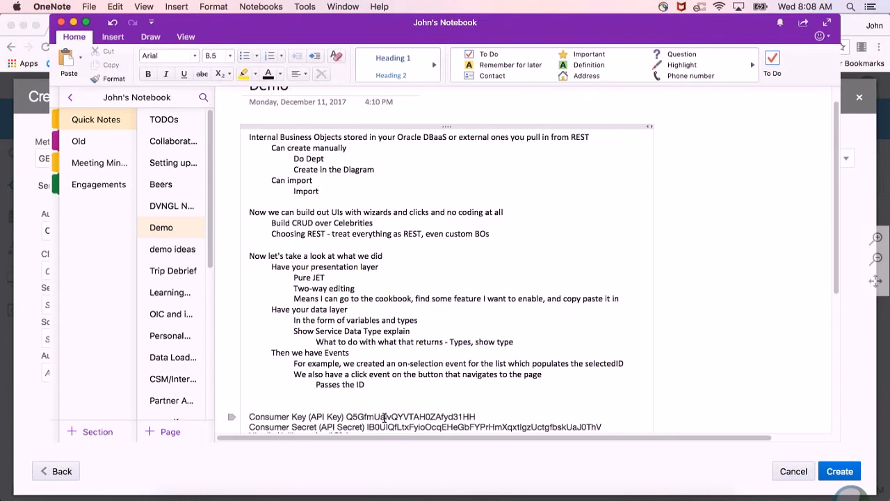
{"action": "double_click", "coordinate": [384, 417]}
{"action": "key", "text": "super+c"}
{"action": "scroll", "coordinate": [384, 418], "scroll_direction": "down", "scroll_amount": 2}
{"action": "key", "text": "super+Tab"}
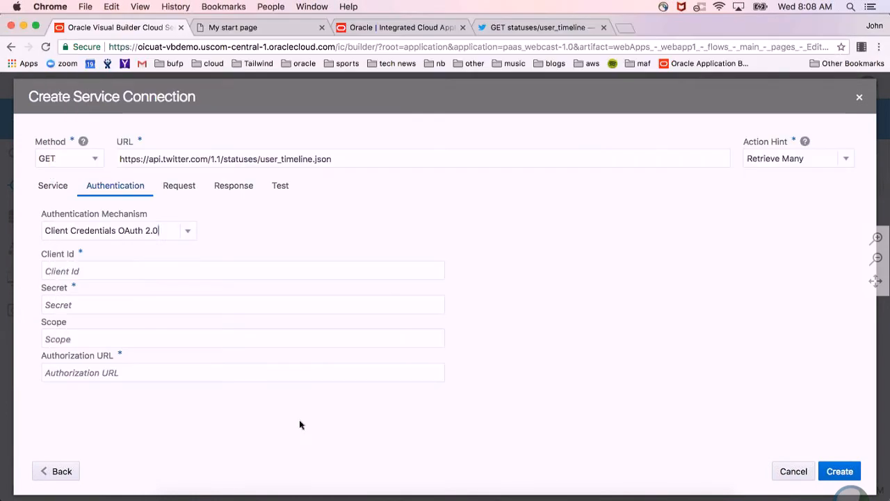
{"action": "left_click", "coordinate": [161, 266]}
{"action": "key", "text": "super+v"}
Copy the consumer secret from the OneNote Demo note and paste it as the connection's Secret.
{"action": "key", "text": "super+Tab"}
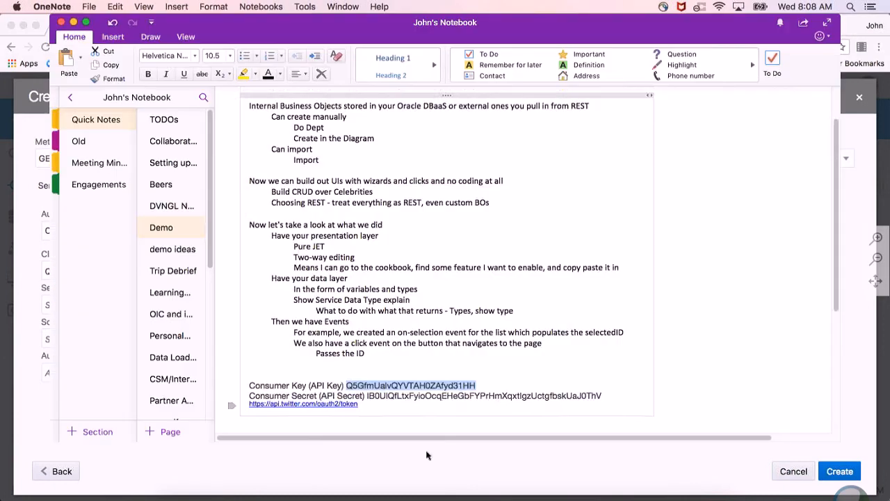
{"action": "double_click", "coordinate": [442, 396]}
{"action": "scroll", "coordinate": [442, 397], "scroll_direction": "down", "scroll_amount": 1}
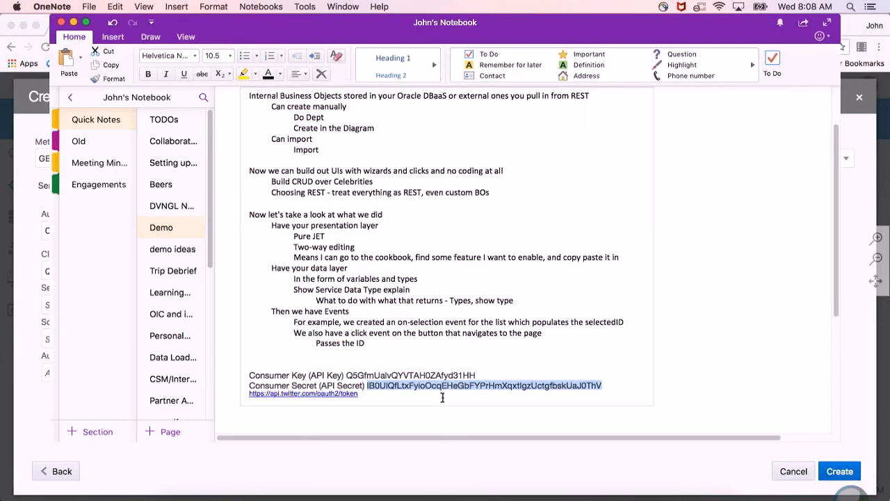
{"action": "key", "text": "super+c"}
{"action": "key", "text": "super+Tab"}
{"action": "left_click", "coordinate": [230, 304]}
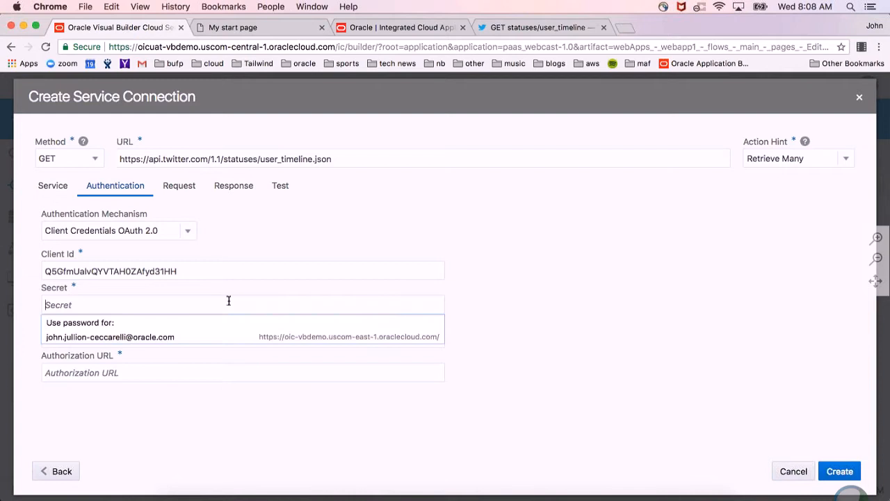
{"action": "key", "text": "super+v"}
{"action": "key", "text": "super+Tab"}
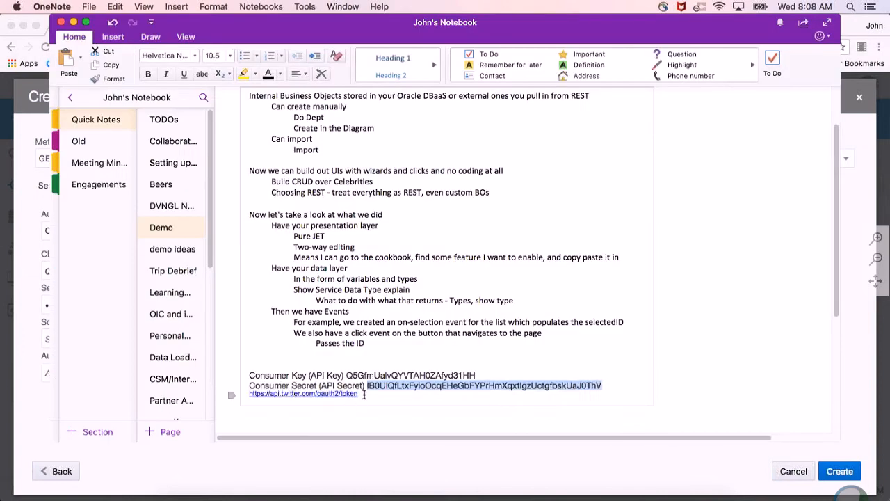
{"action": "left_click_drag", "start_coordinate": [359, 394], "coordinate": [257, 395]}
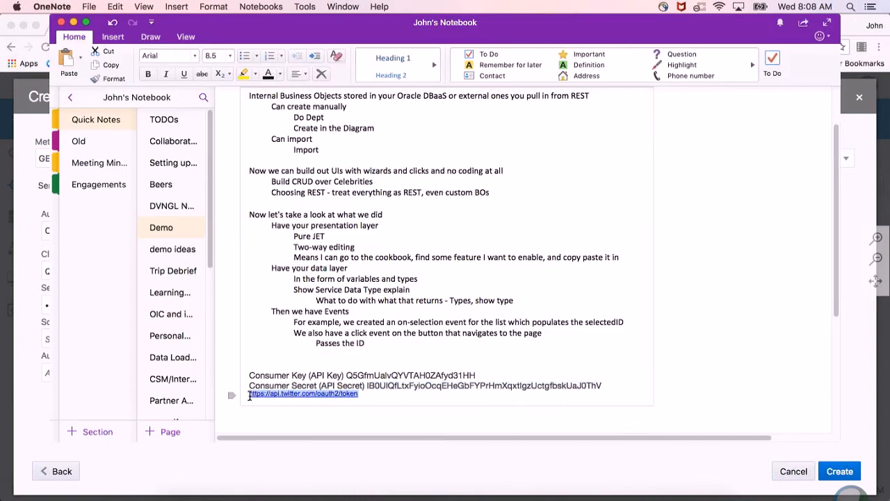
{"action": "scroll", "coordinate": [254, 400], "scroll_direction": "down", "scroll_amount": 1}
{"action": "key", "text": "super+c"}
{"action": "key", "text": "super+Tab"}
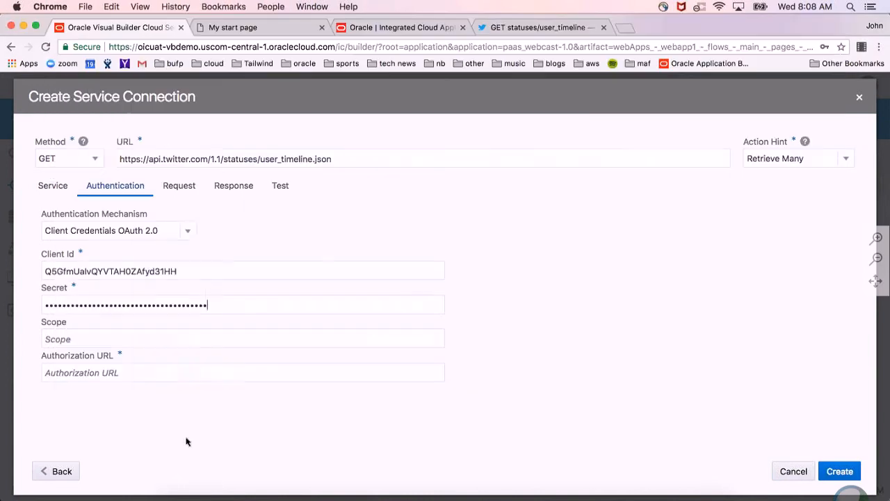
{"action": "left_click", "coordinate": [185, 372]}
{"action": "key", "text": "super+v"}
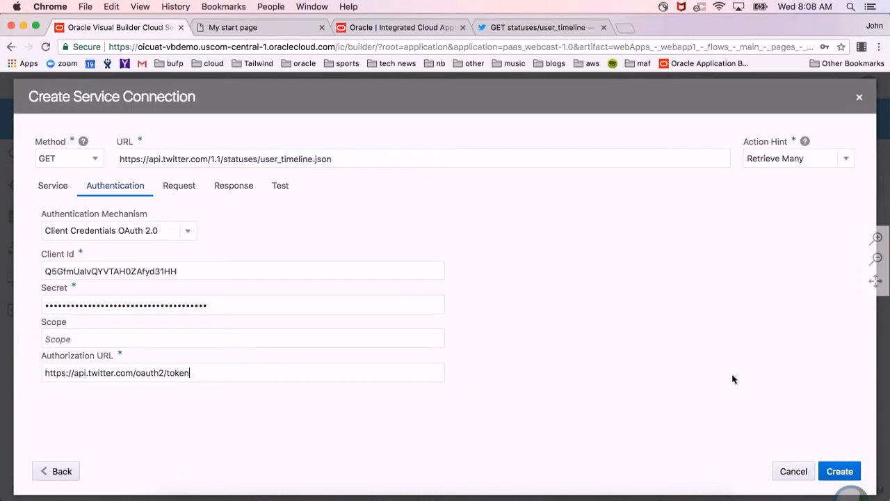
Copy the screen_name parameter name from the Parameters table of Twitter's GET statuses/user_timeline reference page.
{"action": "left_click", "coordinate": [186, 194]}
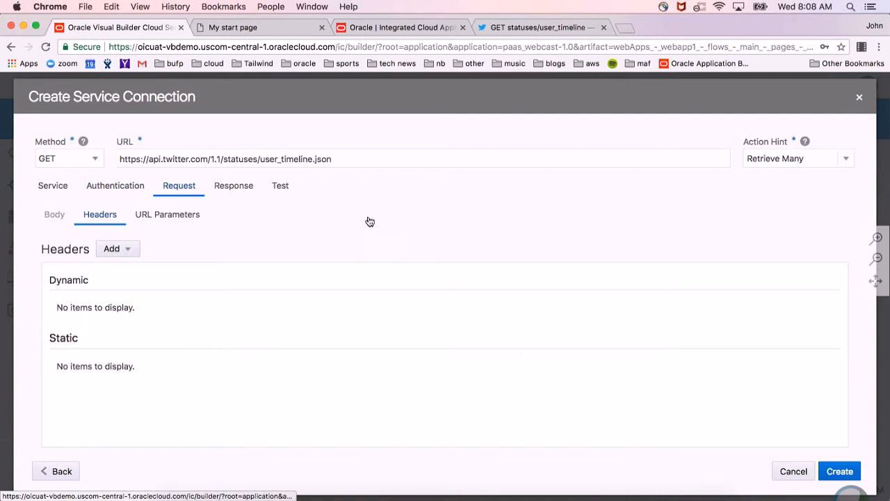
{"action": "left_click", "coordinate": [586, 29]}
{"action": "left_click", "coordinate": [701, 260]}
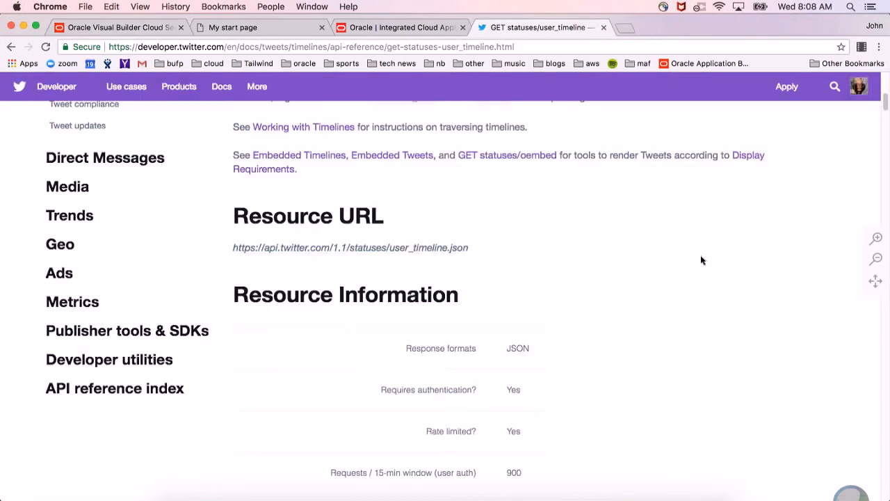
{"action": "scroll", "coordinate": [701, 260], "scroll_direction": "down", "scroll_amount": 10}
{"action": "scroll", "coordinate": [701, 260], "scroll_direction": "up", "scroll_amount": 6}
{"action": "scroll", "coordinate": [701, 260], "scroll_direction": "down", "scroll_amount": 4}
{"action": "scroll", "coordinate": [701, 260], "scroll_direction": "up", "scroll_amount": 2}
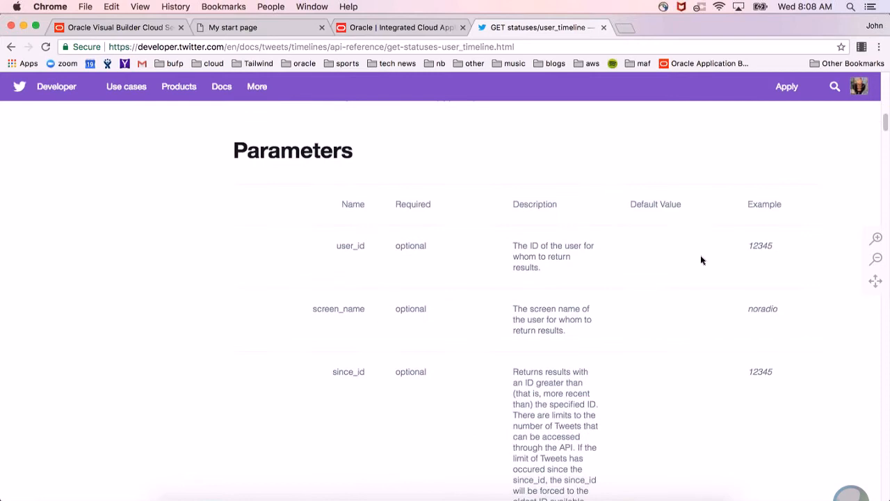
{"action": "double_click", "coordinate": [350, 308]}
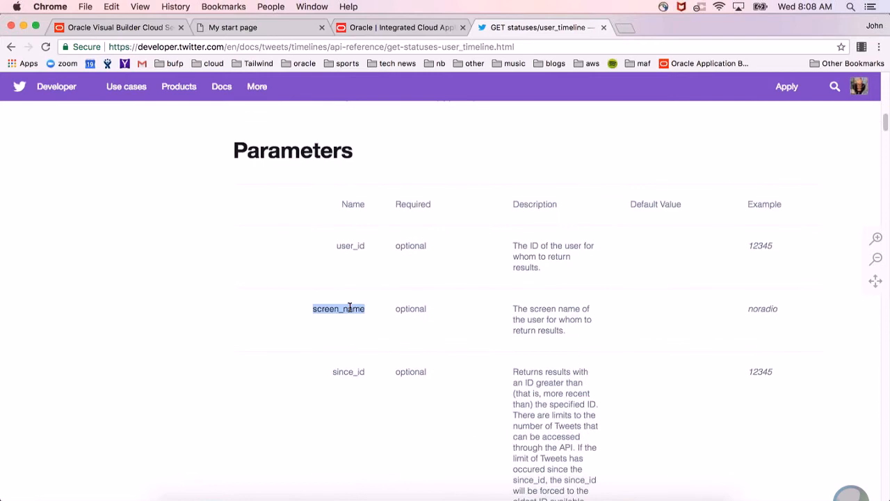
Back in Visual Builder, add a required dynamic query parameter of type String named screen_name to the service connection's request.
{"action": "left_click", "coordinate": [94, 29]}
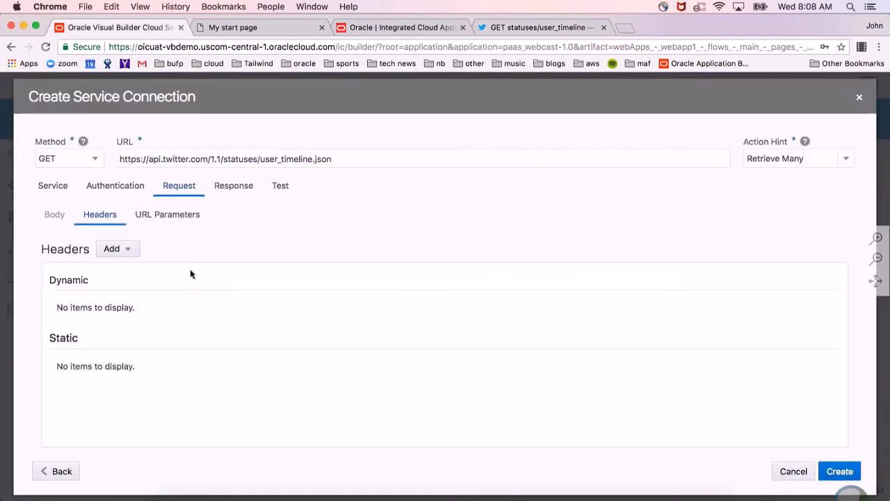
{"action": "left_click", "coordinate": [178, 218]}
{"action": "left_click", "coordinate": [187, 333]}
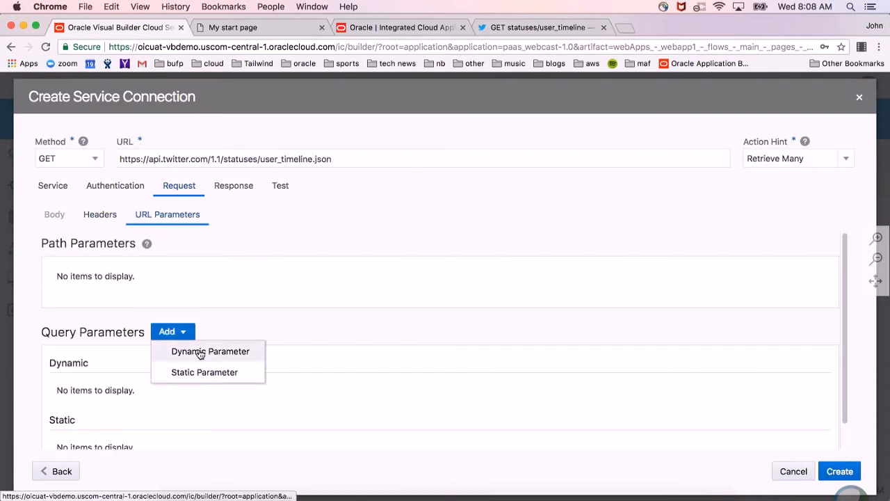
{"action": "left_click", "coordinate": [183, 350]}
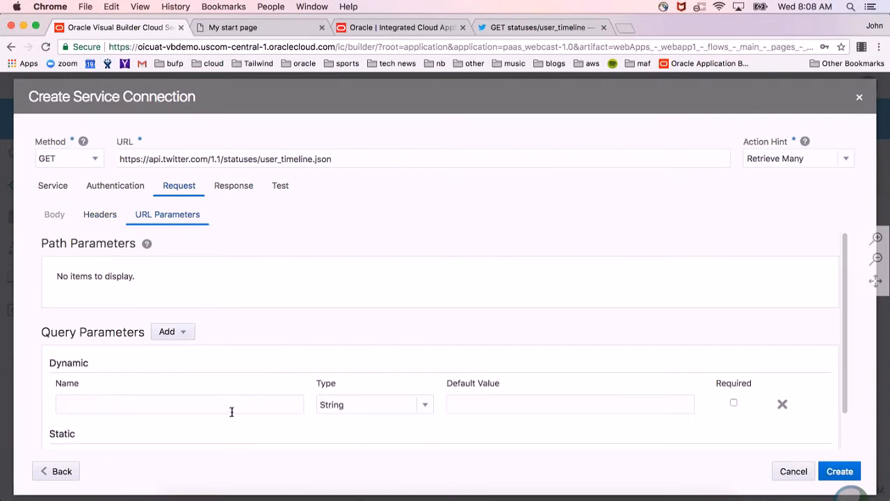
{"action": "key", "text": "super+v"}
{"action": "left_click", "coordinate": [734, 403]}
{"action": "left_click", "coordinate": [285, 188]}
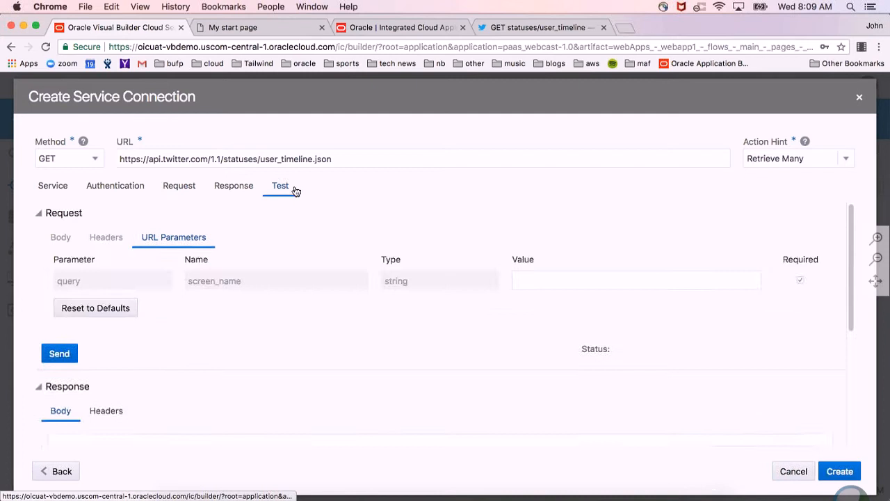
{"action": "left_click", "coordinate": [240, 187]}
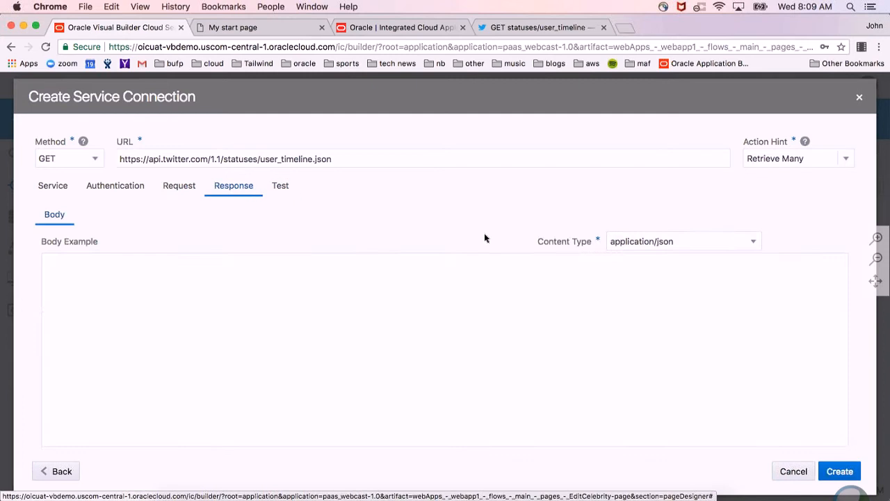
{"action": "left_click", "coordinate": [176, 190]}
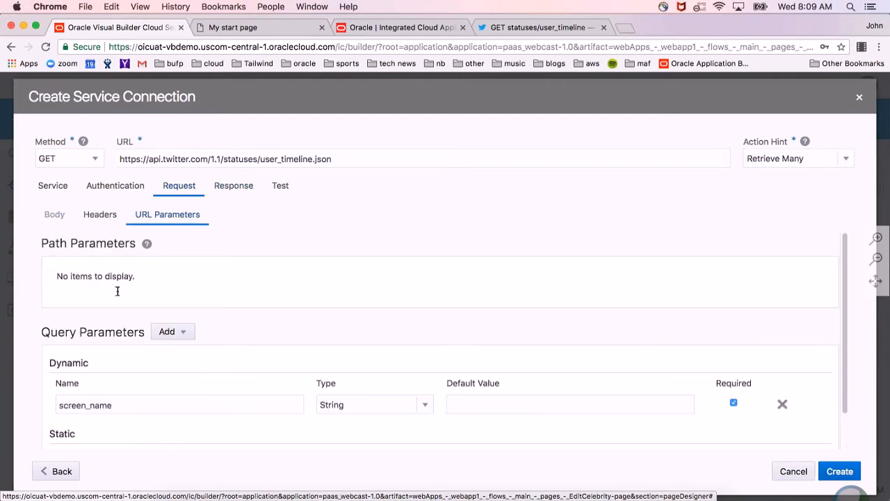
{"action": "left_click", "coordinate": [229, 187]}
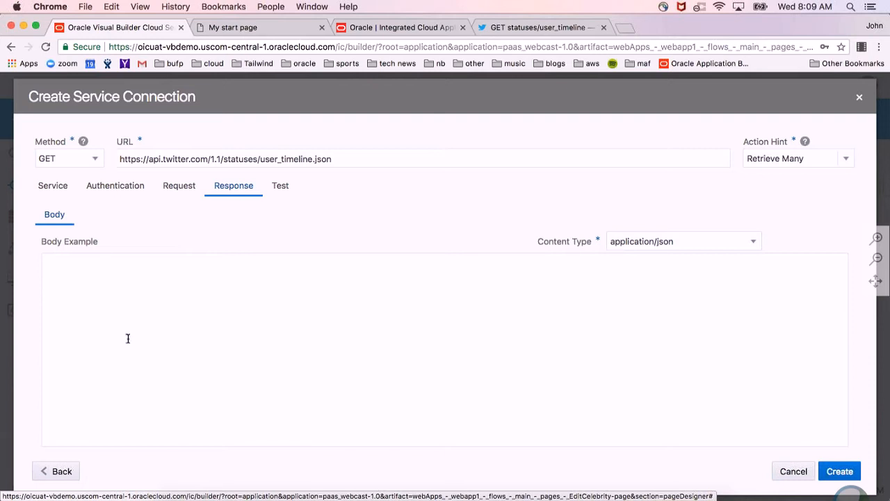
Test the Twitter endpoint by sending a request with a Twitter account handle as the screen_name value.
{"action": "left_click", "coordinate": [280, 187]}
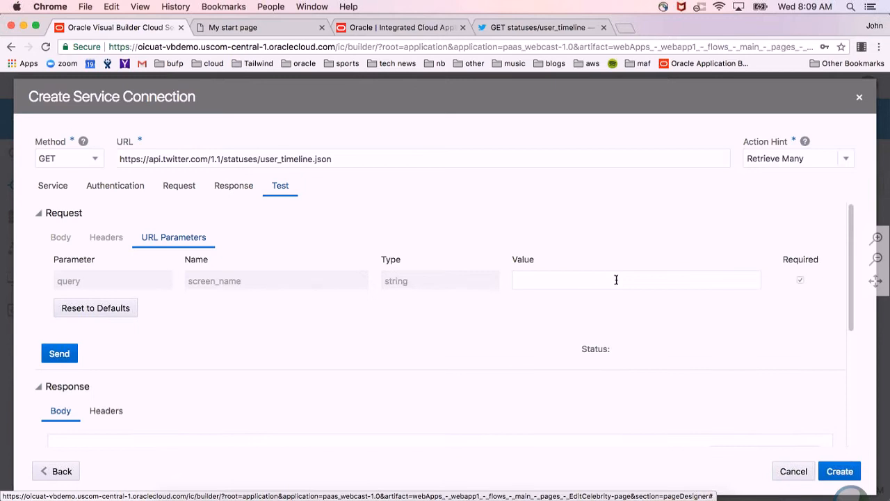
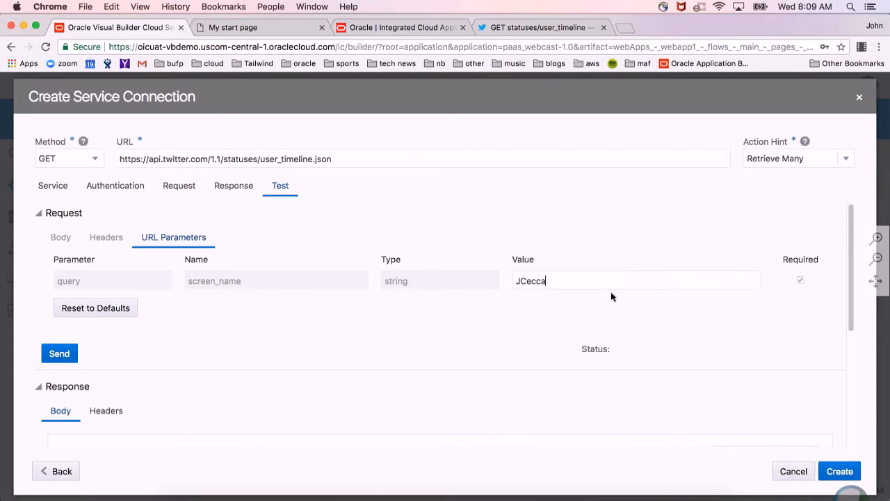
{"action": "left_click", "coordinate": [75, 355]}
{"action": "scroll", "coordinate": [623, 320], "scroll_direction": "down", "scroll_amount": 3}
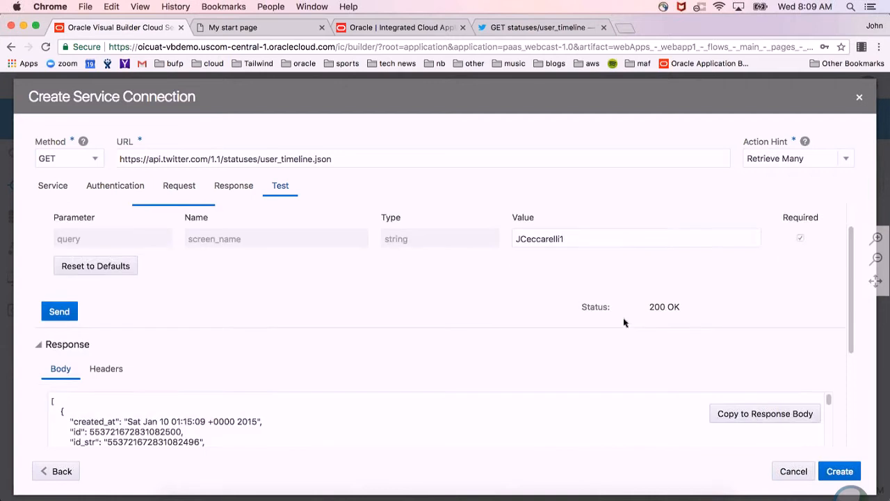
{"action": "scroll", "coordinate": [389, 390], "scroll_direction": "down", "scroll_amount": 1}
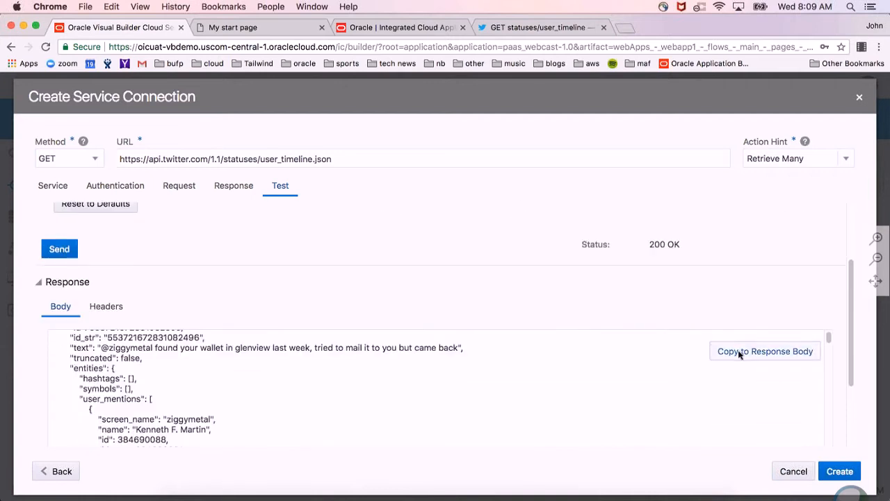
Use the returned test response as the connection's response body example and create the Twitter service connection.
{"action": "left_click", "coordinate": [766, 351]}
{"action": "left_click", "coordinate": [228, 190]}
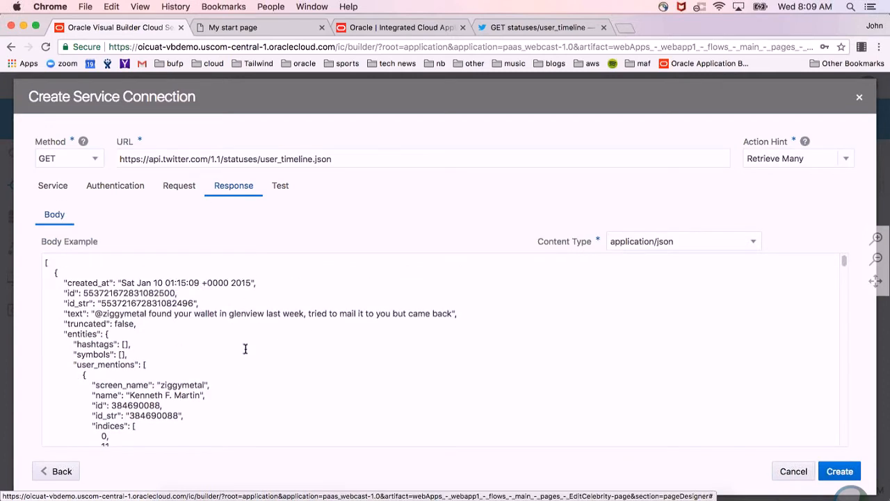
{"action": "left_click", "coordinate": [843, 473]}
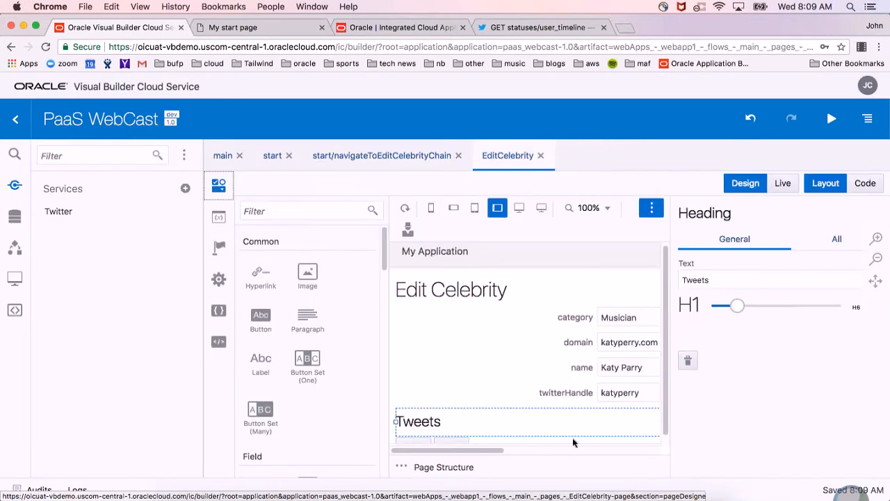
Collapse the Services pane and place a List View directly below the Tweets heading on the EditCelebrity page.
{"action": "left_click", "coordinate": [188, 156]}
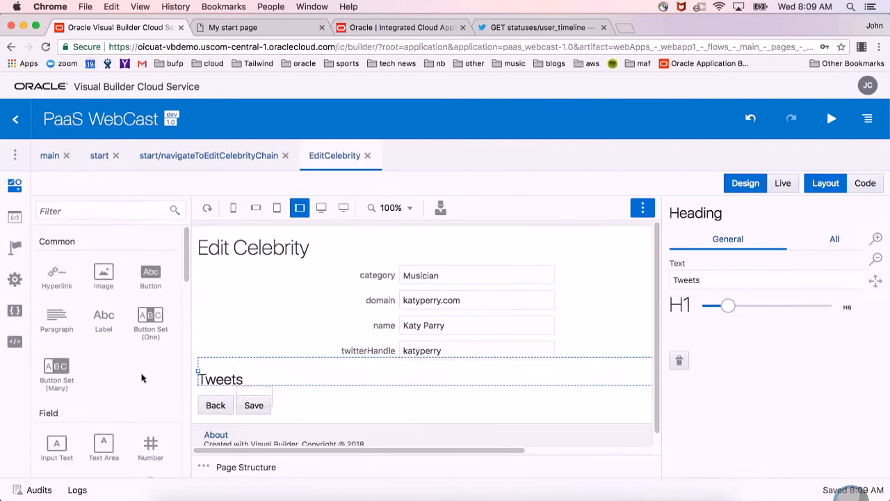
{"action": "scroll", "coordinate": [141, 378], "scroll_direction": "down", "scroll_amount": 10}
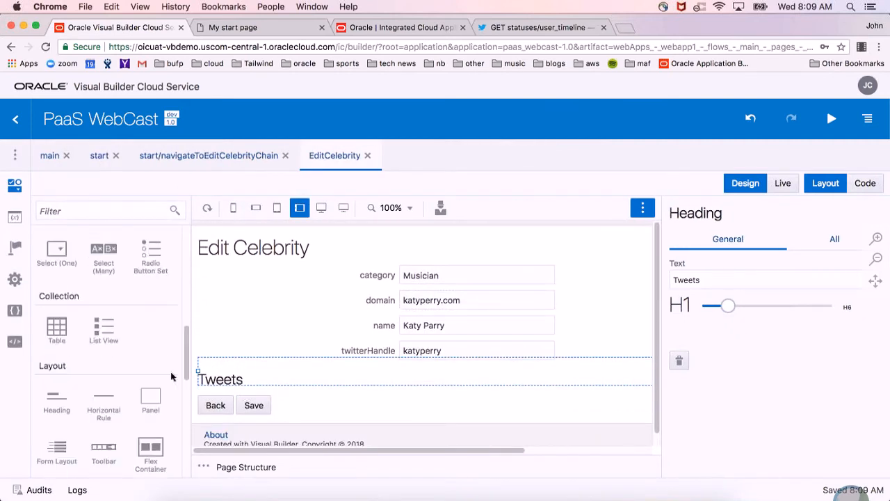
{"action": "left_click_drag", "start_coordinate": [106, 327], "coordinate": [286, 396]}
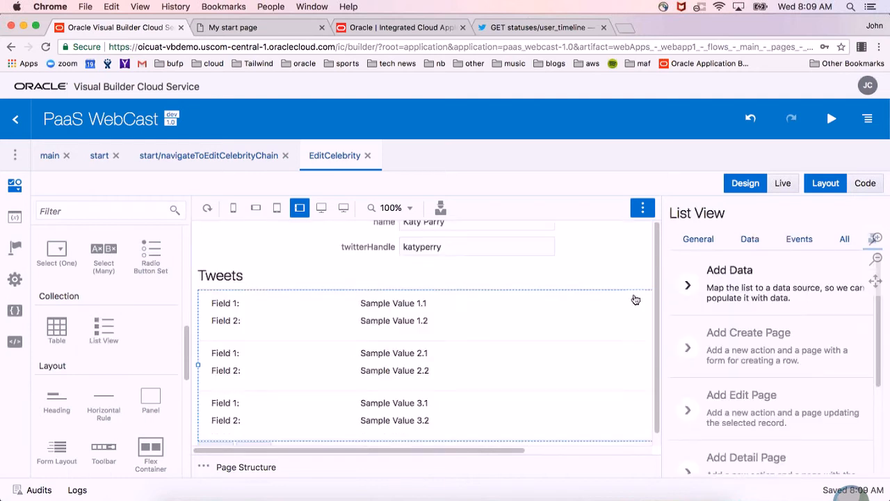
Start adding data to the list view, choosing the Twitter service connection's getUser_timelineJson endpoint as its source.
{"action": "left_click", "coordinate": [778, 300]}
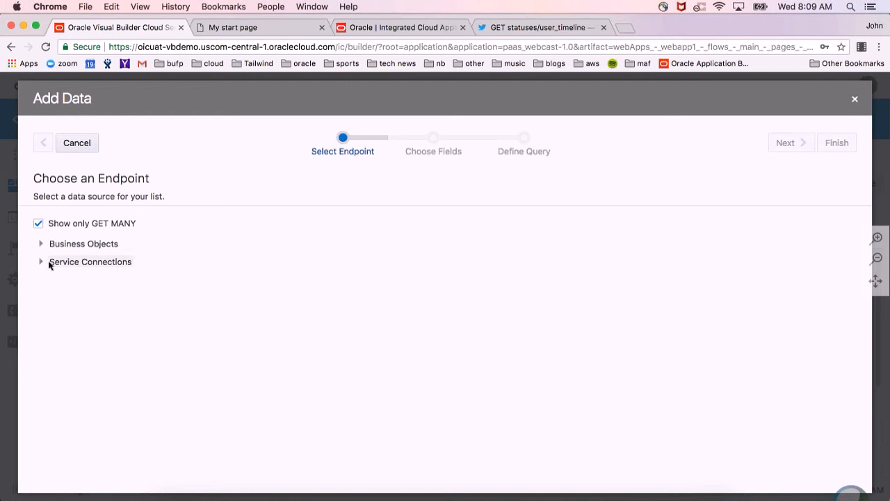
{"action": "left_click", "coordinate": [42, 262]}
{"action": "left_click", "coordinate": [58, 281]}
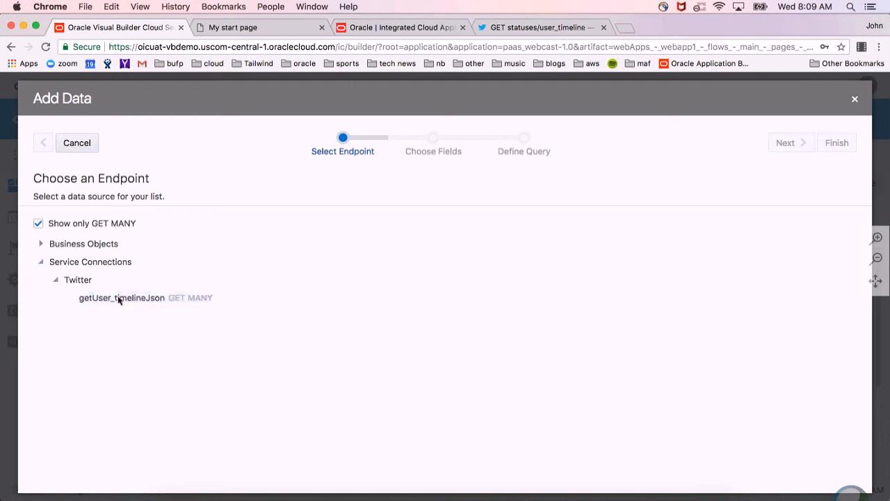
{"action": "left_click", "coordinate": [120, 300]}
{"action": "left_click", "coordinate": [800, 147]}
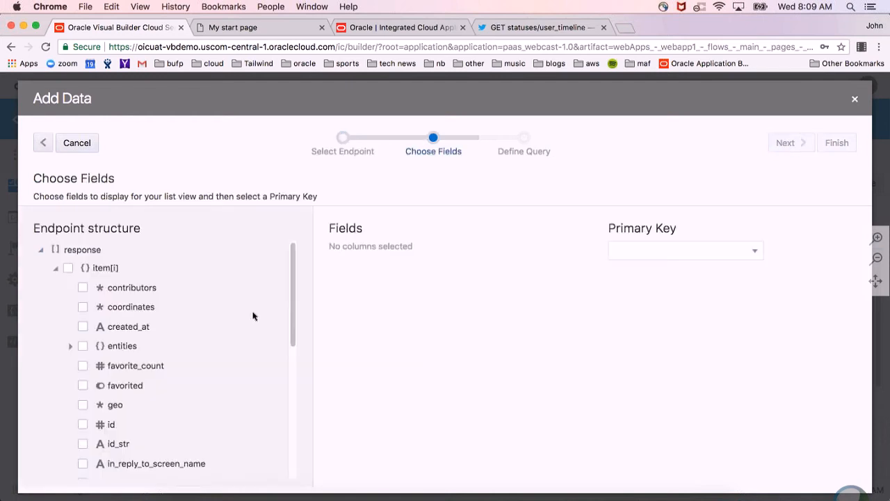
Choose created_at and text as the list view's display fields and continue to the query definition.
{"action": "left_click", "coordinate": [129, 327]}
{"action": "scroll", "coordinate": [259, 337], "scroll_direction": "down", "scroll_amount": 2}
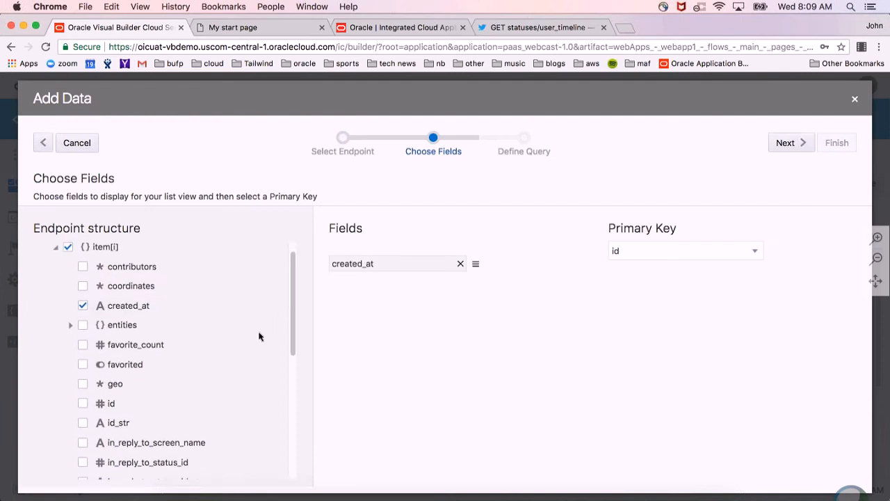
{"action": "scroll", "coordinate": [259, 337], "scroll_direction": "down", "scroll_amount": 5}
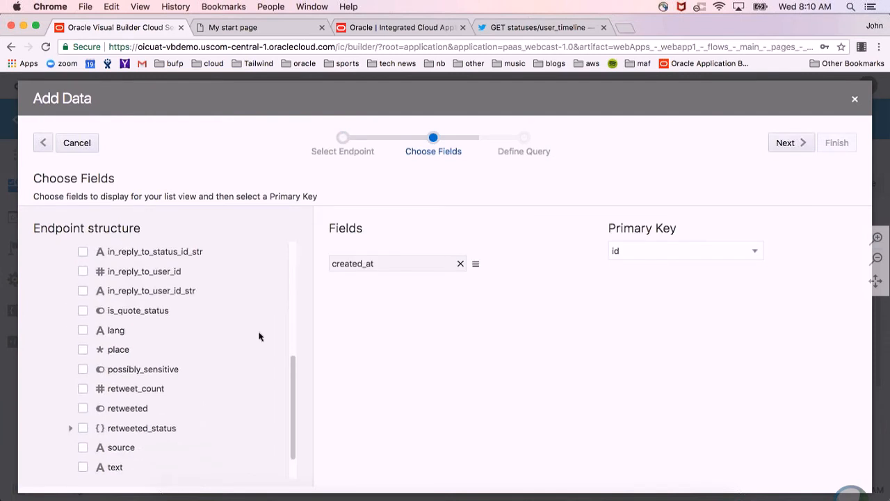
{"action": "left_click", "coordinate": [156, 455]}
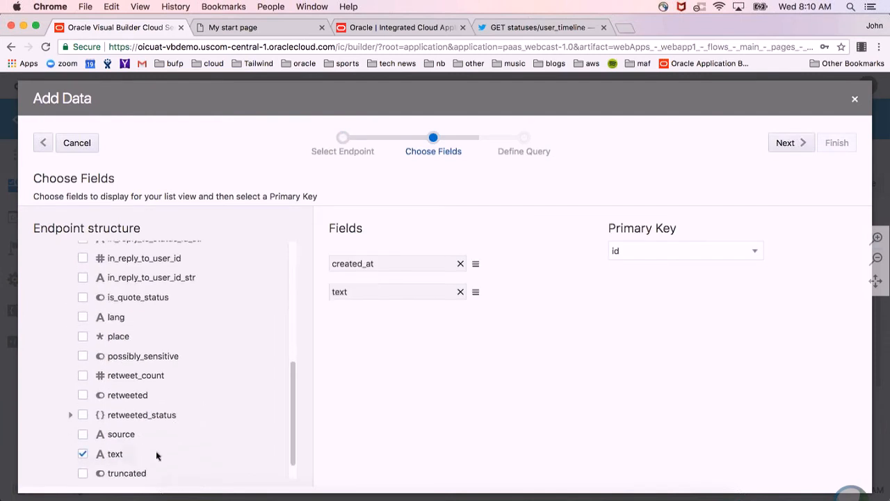
{"action": "left_click", "coordinate": [793, 149]}
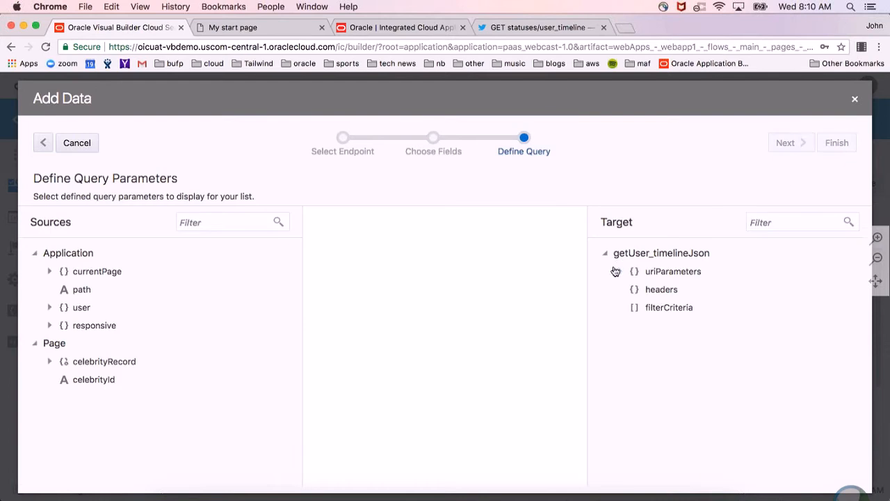
Map the page's celebrityRecord twitterHandle to the endpoint's screen_name URI parameter and finish adding the data.
{"action": "left_click", "coordinate": [616, 271]}
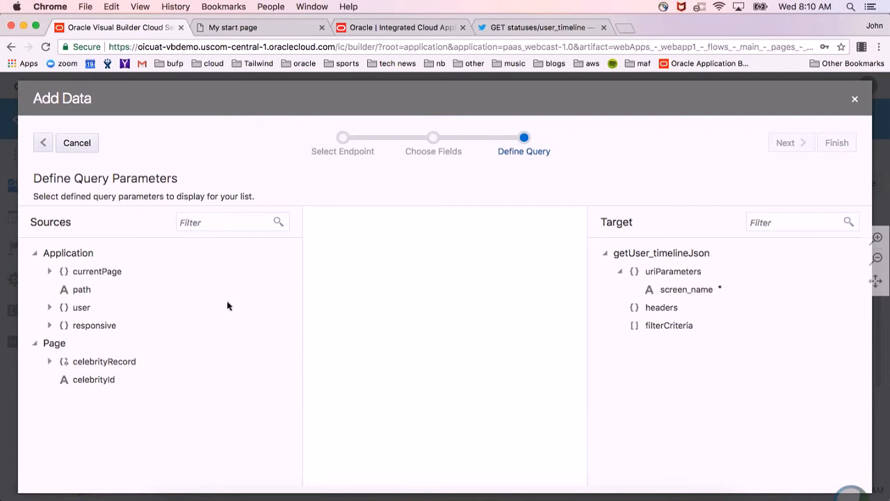
{"action": "left_click", "coordinate": [50, 271]}
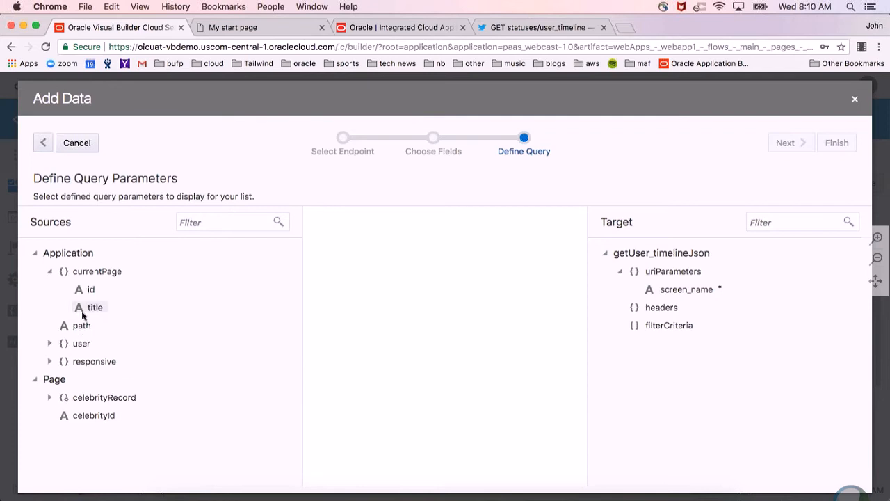
{"action": "left_click", "coordinate": [49, 272]}
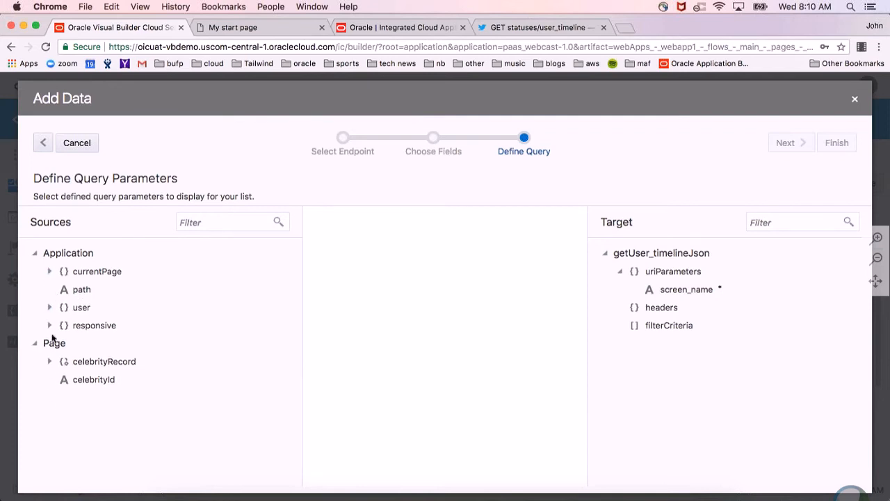
{"action": "left_click", "coordinate": [49, 362]}
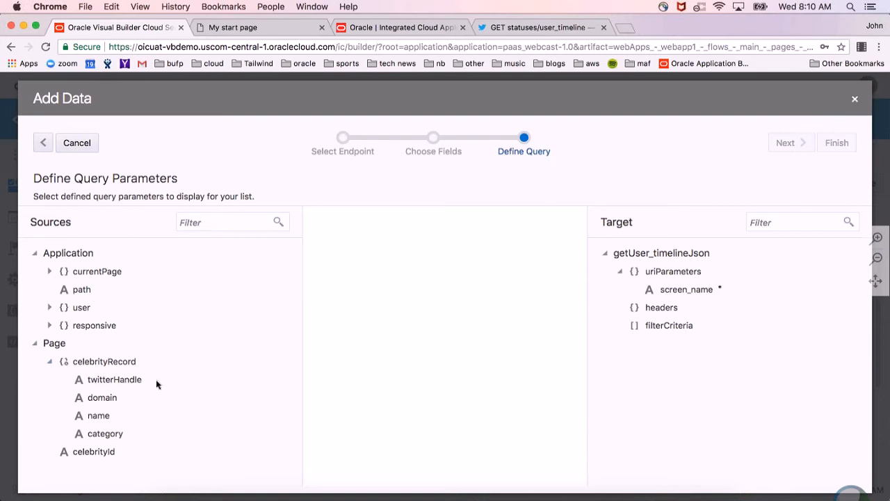
{"action": "left_click_drag", "start_coordinate": [135, 379], "coordinate": [680, 291]}
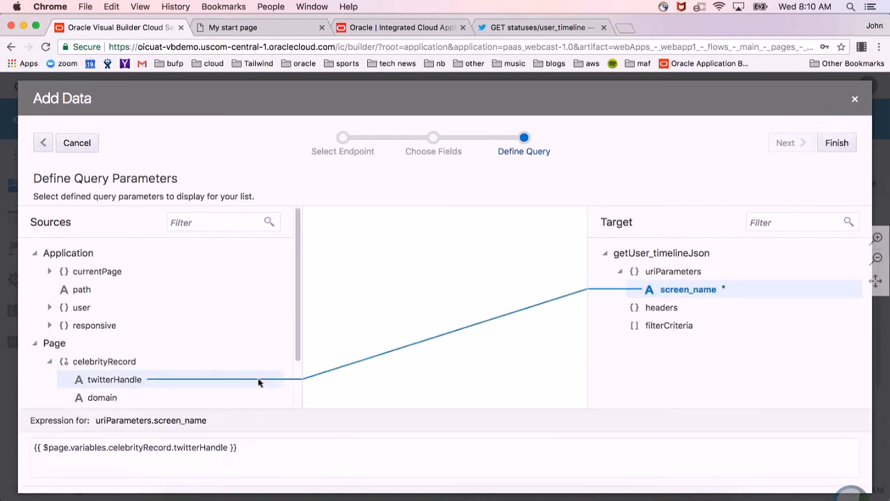
{"action": "left_click", "coordinate": [838, 144]}
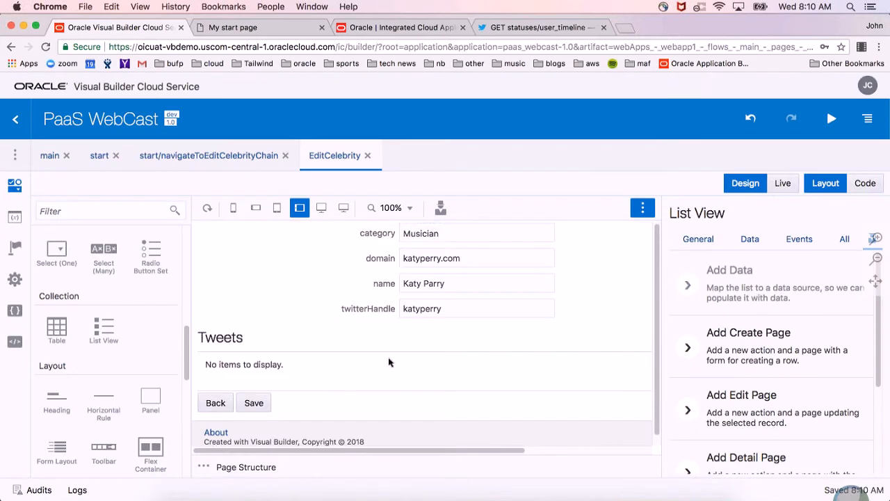
Select the form layout that holds the celebrity fields on the EditCelebrity page.
{"action": "scroll", "coordinate": [390, 363], "scroll_direction": "up", "scroll_amount": 2}
{"action": "scroll", "coordinate": [390, 363], "scroll_direction": "down", "scroll_amount": 2}
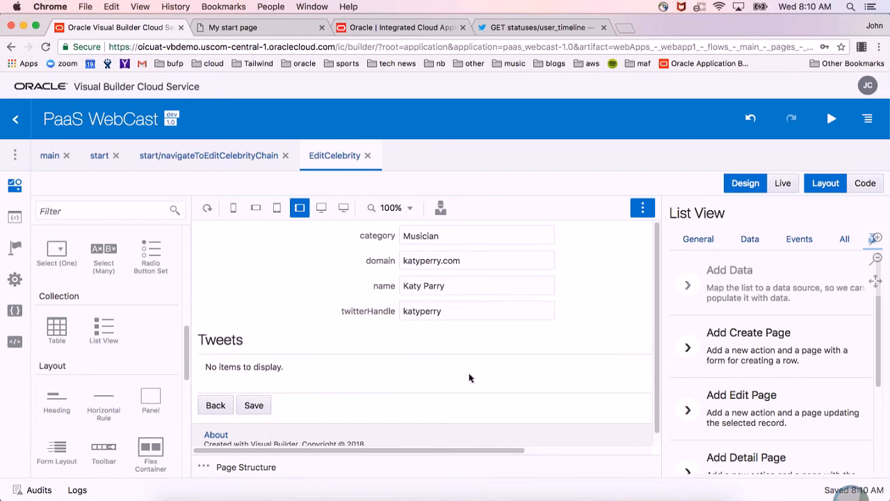
{"action": "scroll", "coordinate": [470, 378], "scroll_direction": "up", "scroll_amount": 2}
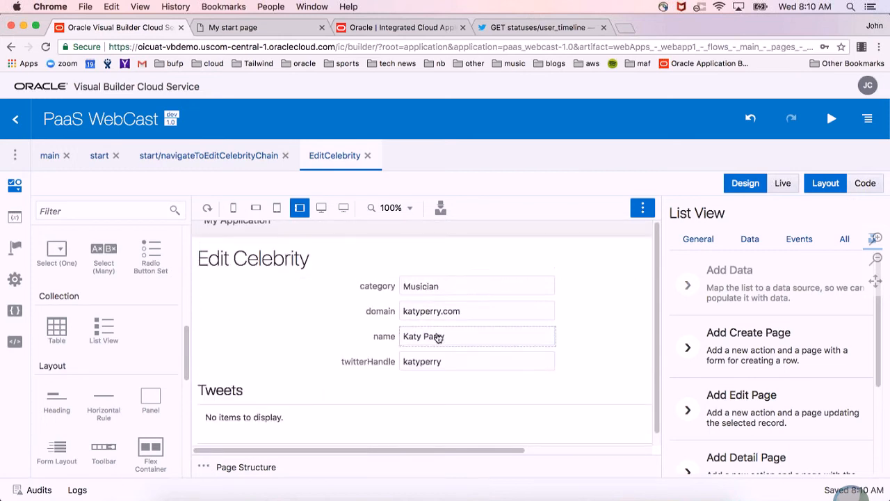
{"action": "scroll", "coordinate": [449, 337], "scroll_direction": "down", "scroll_amount": 2}
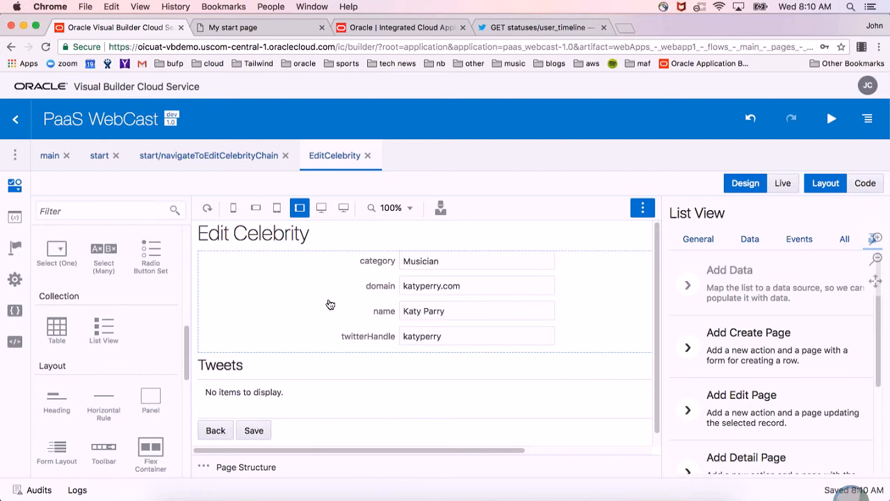
{"action": "left_click", "coordinate": [612, 342]}
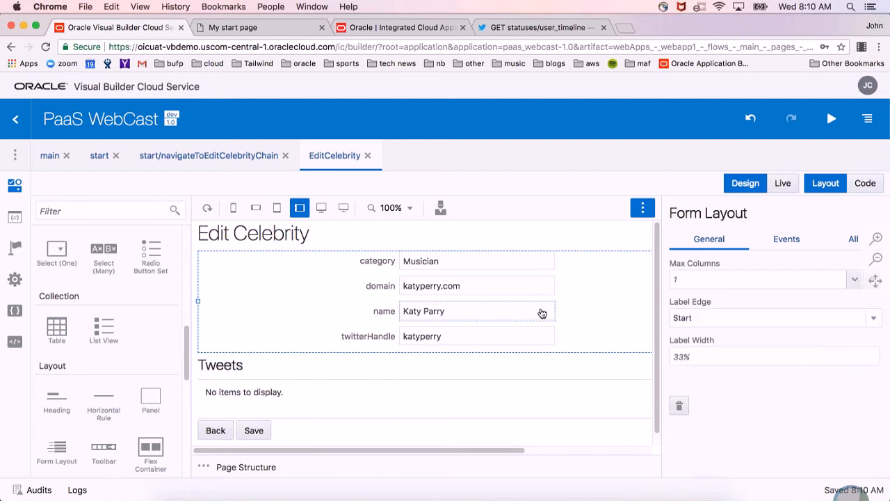
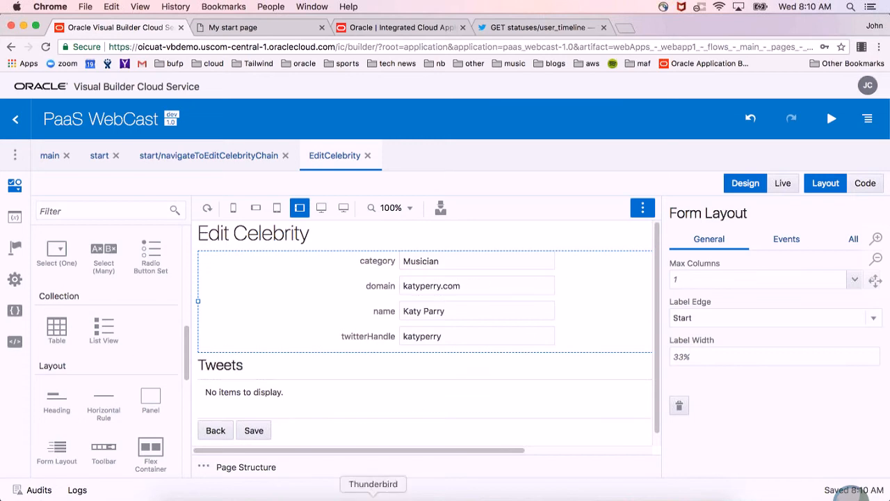
Switch to the Oracle JET Cookbook in Firefox, search it for "bind" and open the If Binding demo.
{"action": "left_click", "coordinate": [341, 495]}
{"action": "scroll", "coordinate": [429, 318], "scroll_direction": "up", "scroll_amount": 10}
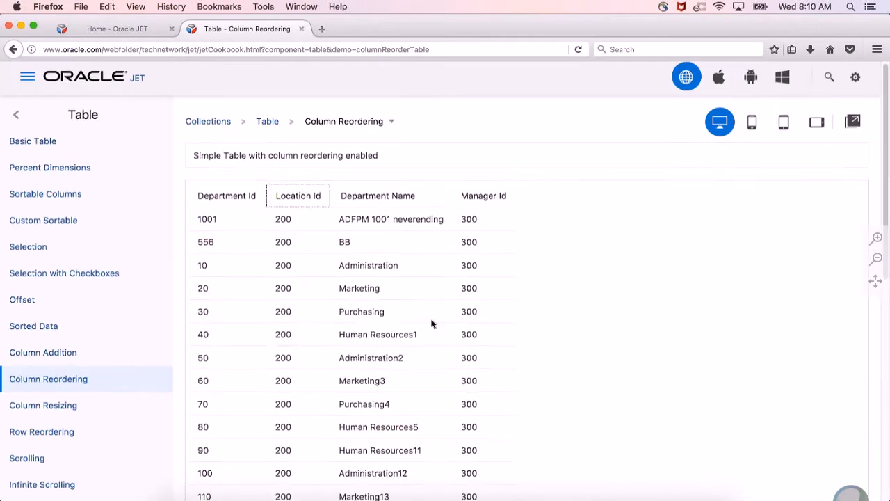
{"action": "left_click", "coordinate": [829, 82]}
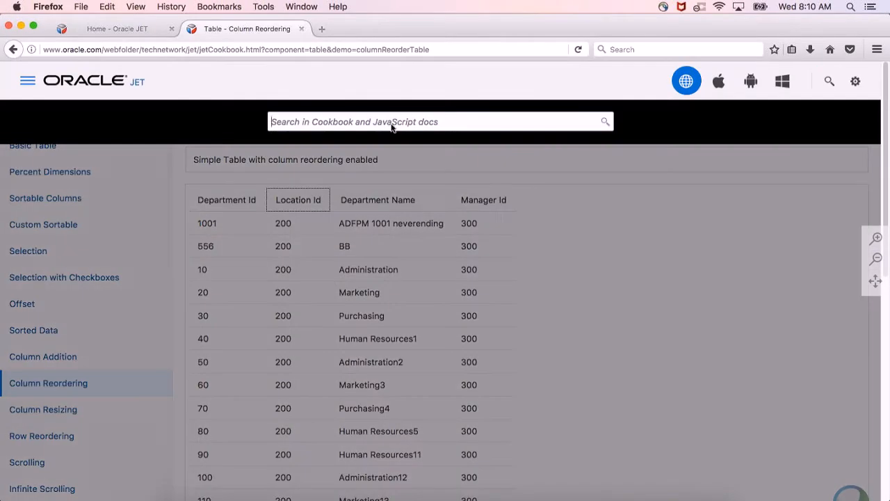
{"action": "type", "text": "nd"}
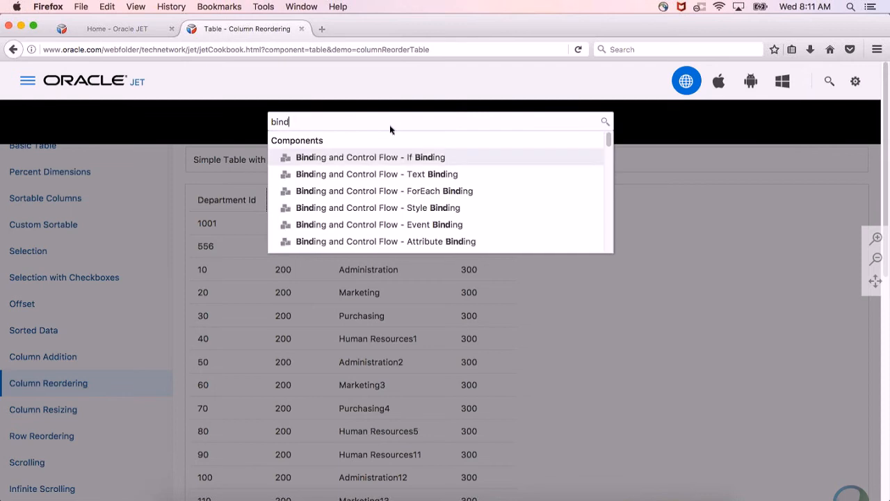
{"action": "key", "text": "Return"}
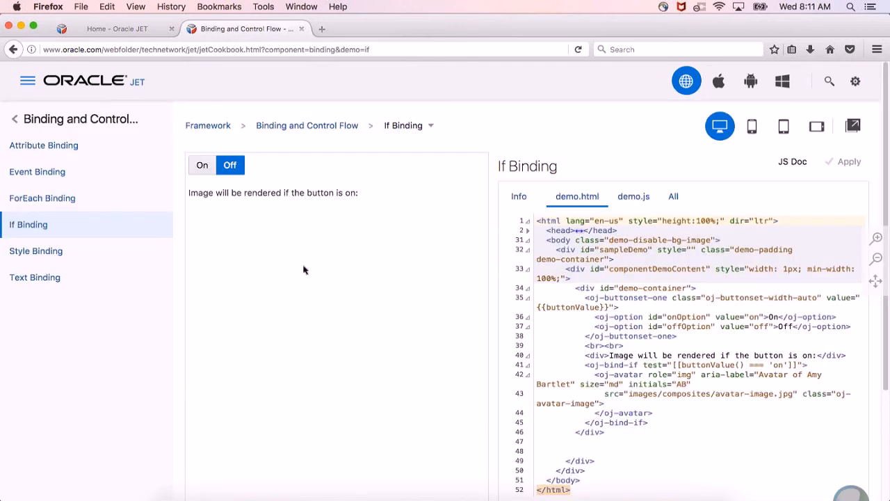
Try the If Binding demo's On and Off states and copy the oj-bind-if opening tag from demo.html.
{"action": "left_click", "coordinate": [204, 167]}
{"action": "left_click", "coordinate": [230, 167]}
{"action": "scroll", "coordinate": [744, 321], "scroll_direction": "down", "scroll_amount": 3}
{"action": "scroll", "coordinate": [743, 321], "scroll_direction": "up", "scroll_amount": 1}
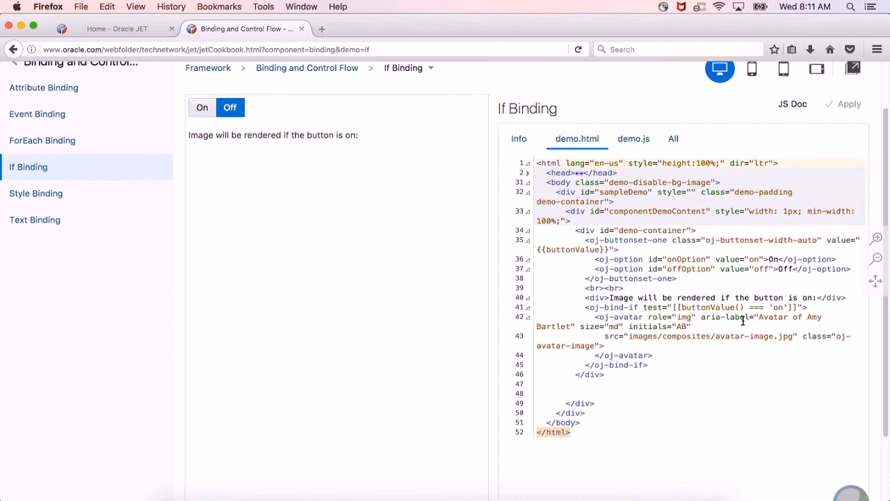
{"action": "left_click", "coordinate": [620, 307]}
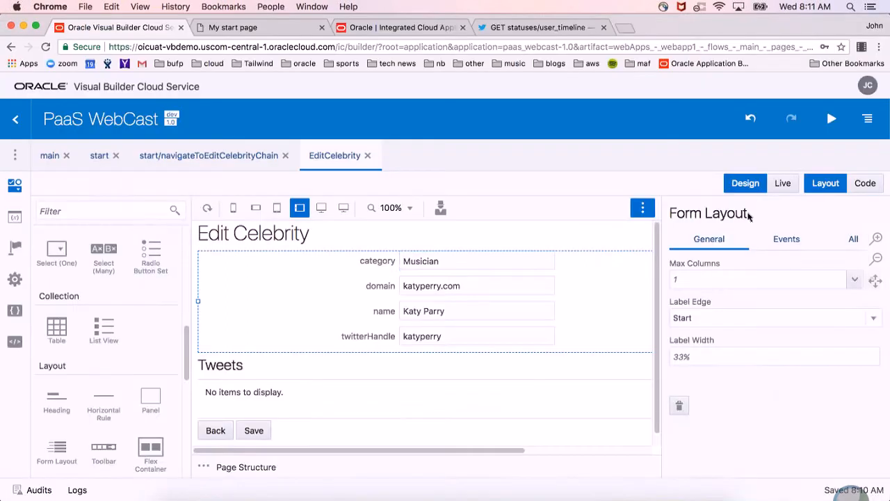
In Visual Builder, open the EditCelebrity page's code and paste the copied oj-bind-if opening tag on its own line directly above oj-list-view.
{"action": "left_click", "coordinate": [865, 183]}
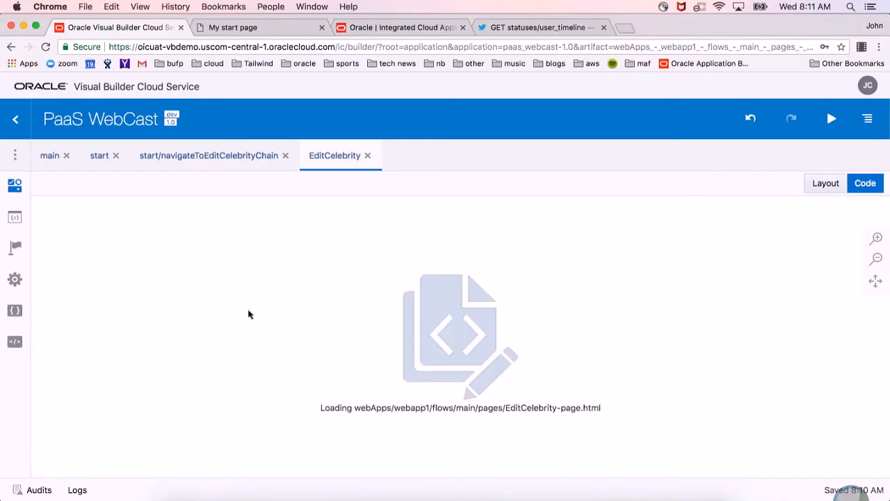
{"action": "scroll", "coordinate": [248, 312], "scroll_direction": "down", "scroll_amount": 4}
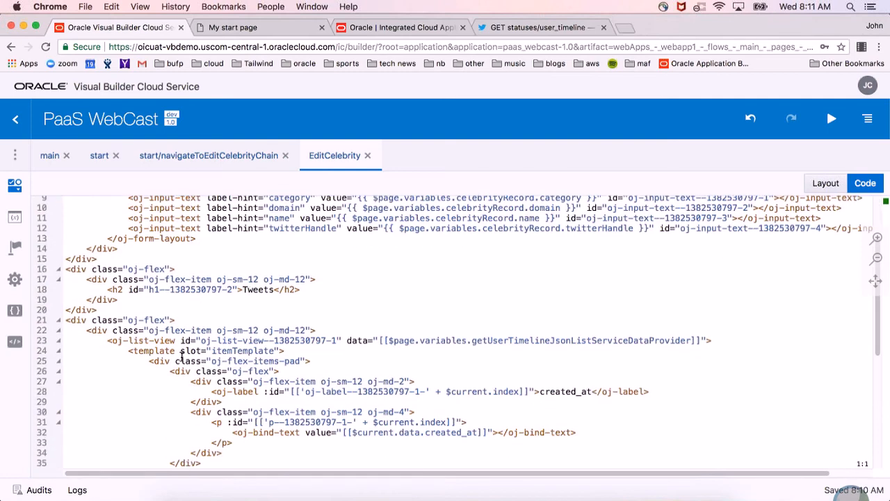
{"action": "left_click", "coordinate": [285, 350]}
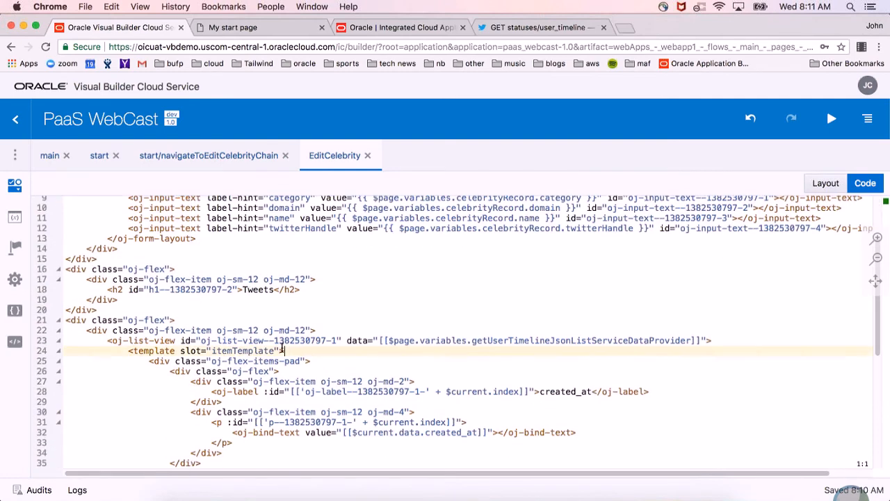
{"action": "left_click", "coordinate": [306, 330]}
{"action": "left_click", "coordinate": [332, 340]}
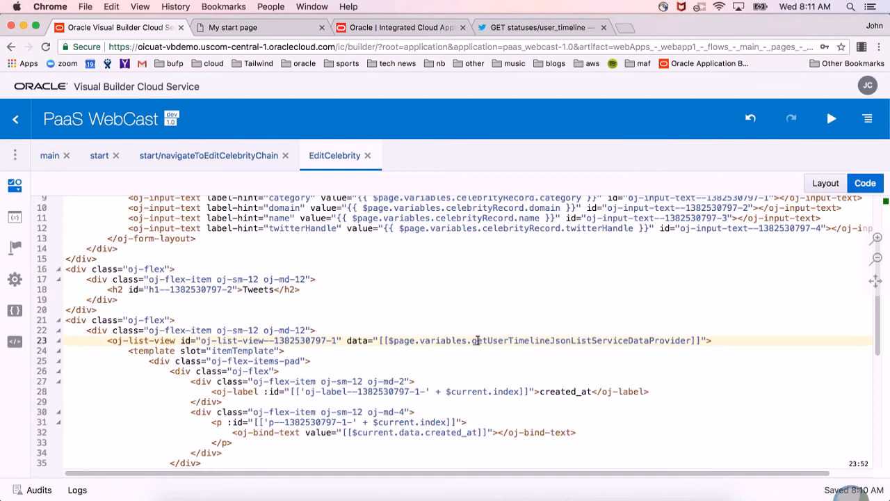
{"action": "left_click", "coordinate": [363, 328]}
{"action": "key", "text": "Return"}
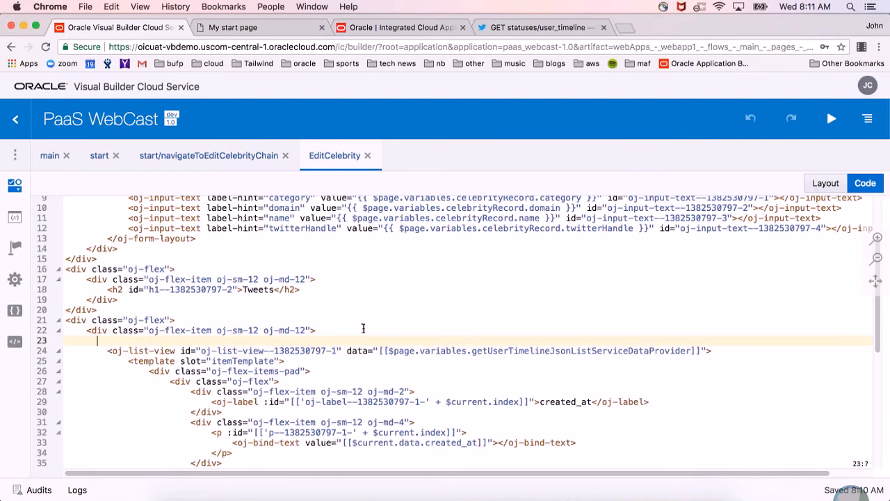
{"action": "type", "text": "<oj-bind-if test=\"[[buttonValue() === 'on']]\">"}
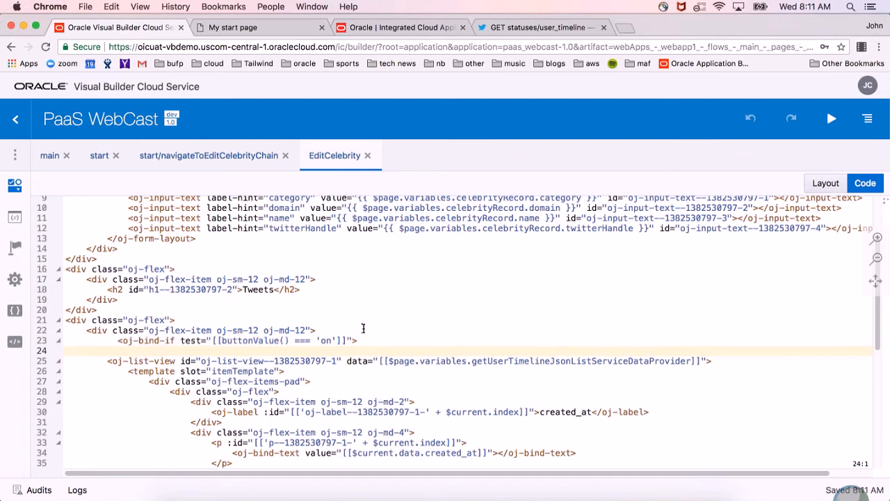
{"action": "key", "text": "BackSpace"}
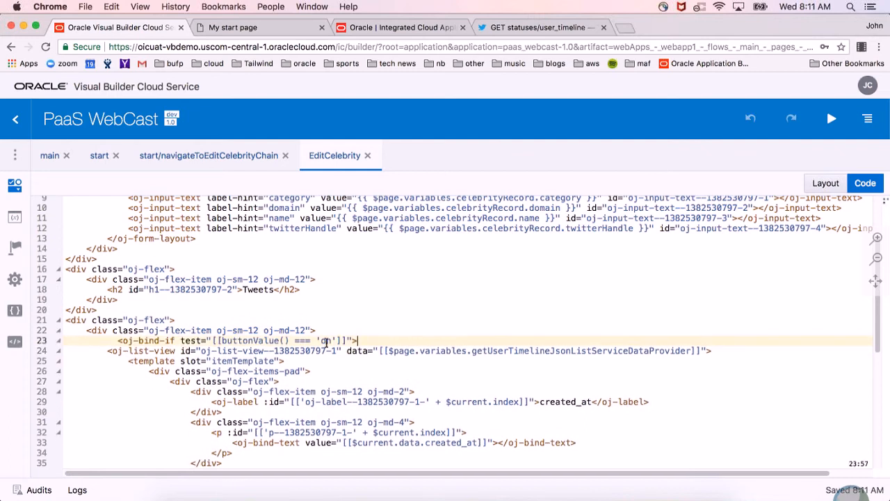
Replace the sample buttonValue condition in the oj-bind-if test with $page.variables.
{"action": "left_click_drag", "start_coordinate": [336, 340], "coordinate": [230, 340]}
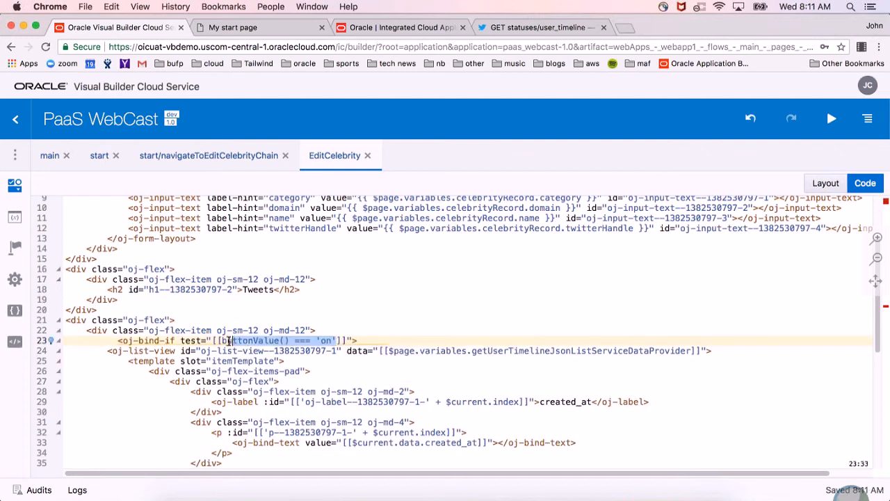
{"action": "key", "text": "BackSpace"}
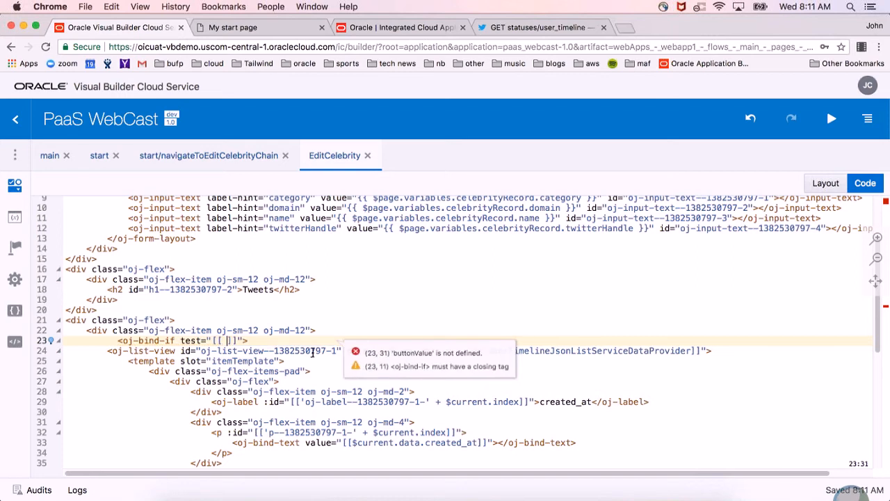
{"action": "type", "text": "test=\"[["}
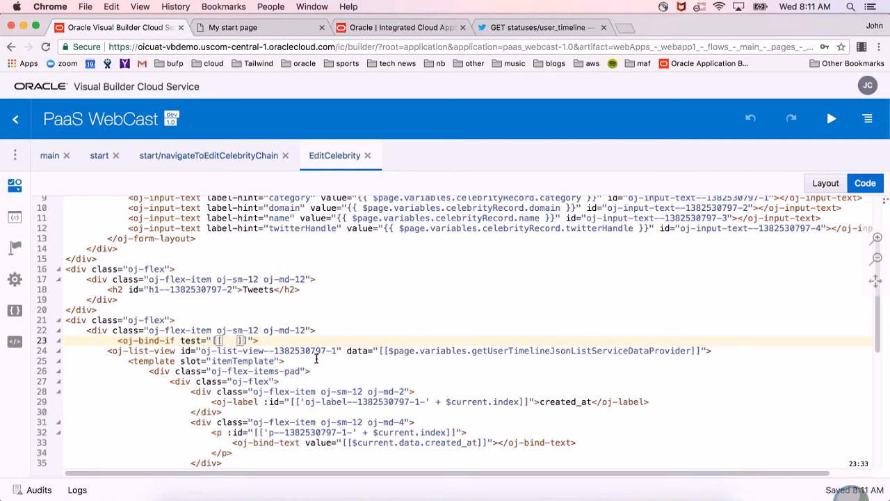
{"action": "type", "text": " $page."}
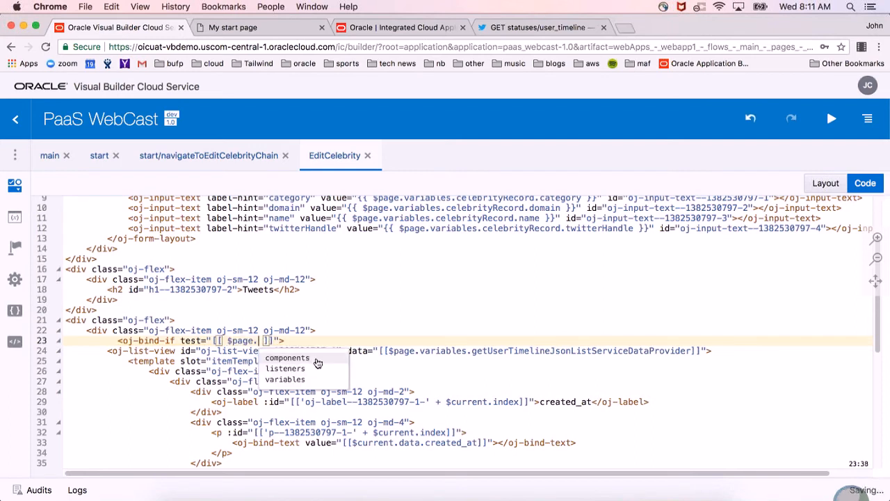
{"action": "key", "text": "Down"}
{"action": "key", "text": "Down"}
{"action": "key", "text": "Return"}
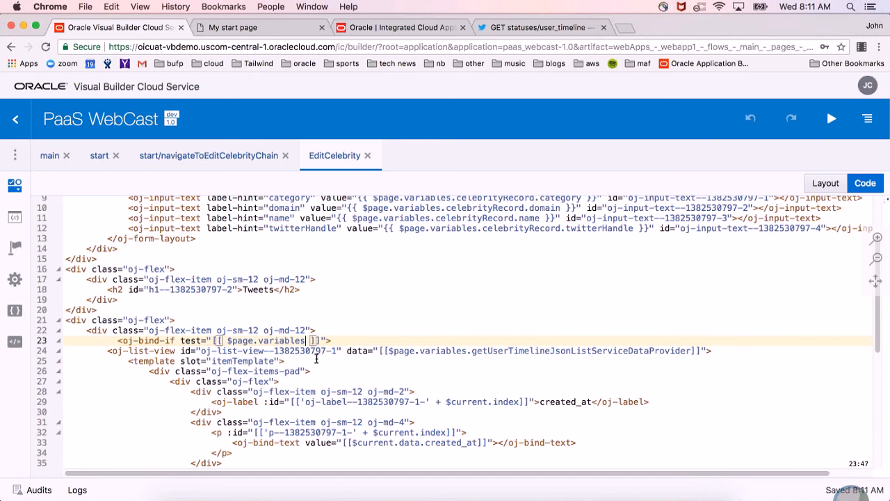
Complete the oj-bind-if test by appending .celebrityRecord.twitterHandle != null to $page.variables.
{"action": "type", "text": "."}
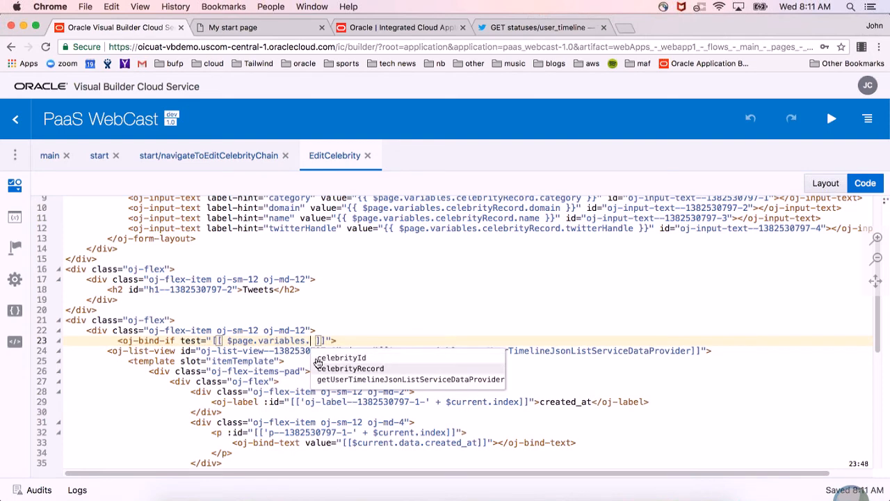
{"action": "key", "text": "Return"}
{"action": "type", "text": "."}
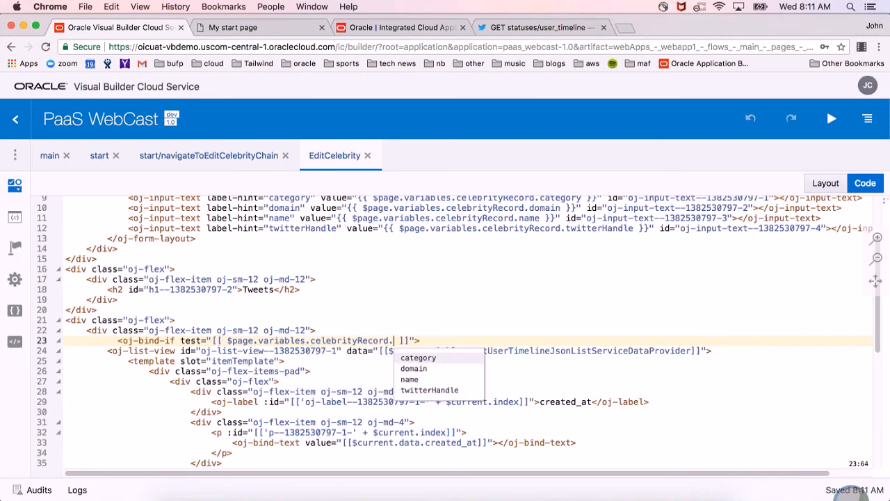
{"action": "key", "text": "Down"}
{"action": "key", "text": "Down"}
{"action": "key", "text": "Down"}
{"action": "key", "text": "Return"}
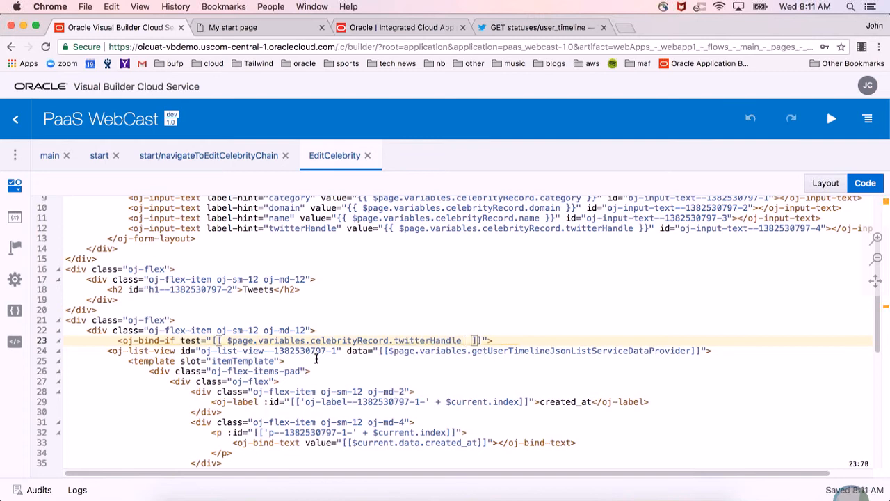
{"action": "type", "text": "!= "}
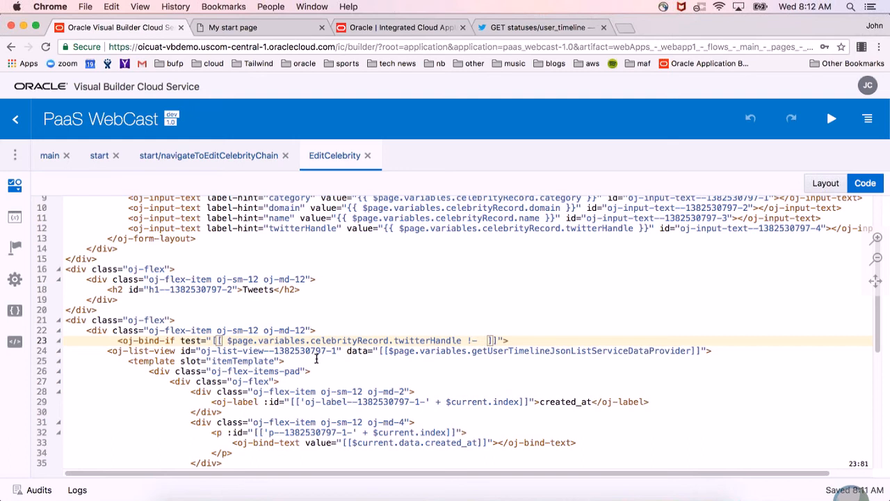
{"action": "type", "text": "null"}
{"action": "left_click", "coordinate": [576, 337]}
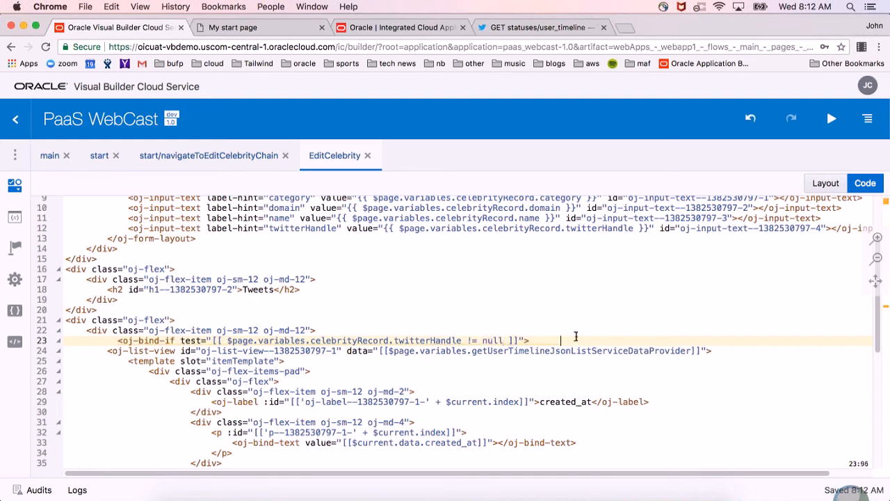
Add the closing oj-bind-if tag on a new line right after the closing oj-list-view tag.
{"action": "scroll", "coordinate": [576, 337], "scroll_direction": "down", "scroll_amount": 7}
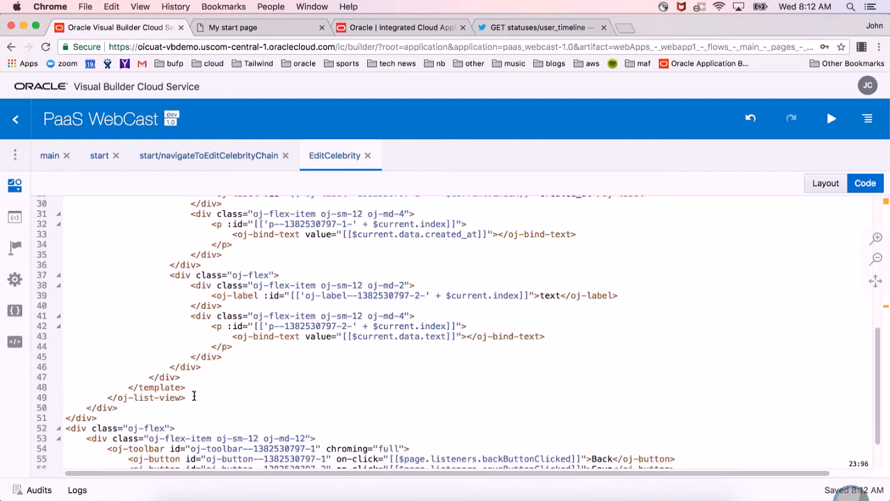
{"action": "left_click", "coordinate": [194, 398]}
{"action": "key", "text": "Return"}
{"action": "type", "text": "</>"}
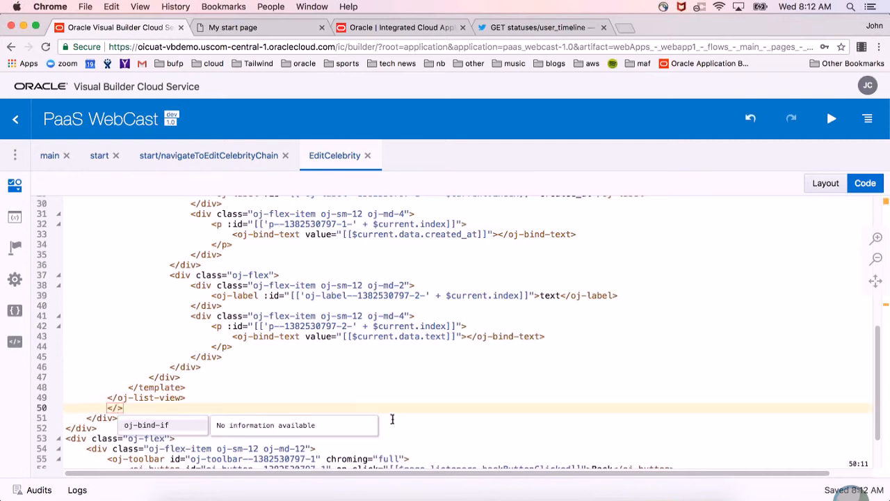
{"action": "key", "text": "Return"}
Reformat the EditCelebrity page code and review the indentation around the oj-bind-if block.
{"action": "right_click", "coordinate": [607, 348]}
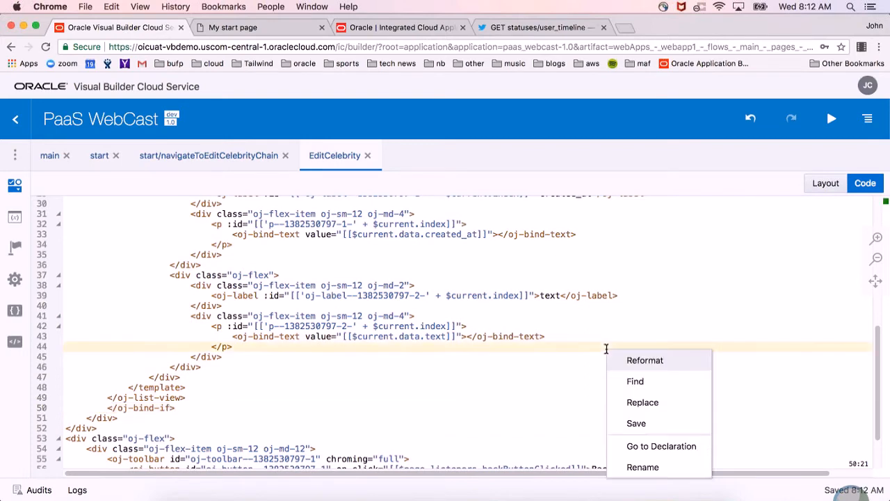
{"action": "left_click", "coordinate": [644, 361]}
{"action": "scroll", "coordinate": [621, 378], "scroll_direction": "up", "scroll_amount": 4}
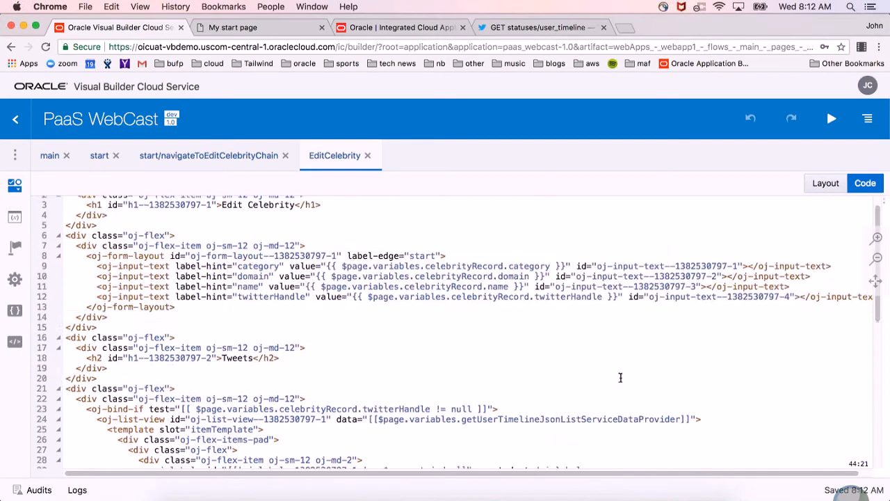
{"action": "scroll", "coordinate": [620, 378], "scroll_direction": "down", "scroll_amount": 5}
{"action": "scroll", "coordinate": [620, 378], "scroll_direction": "up", "scroll_amount": 3}
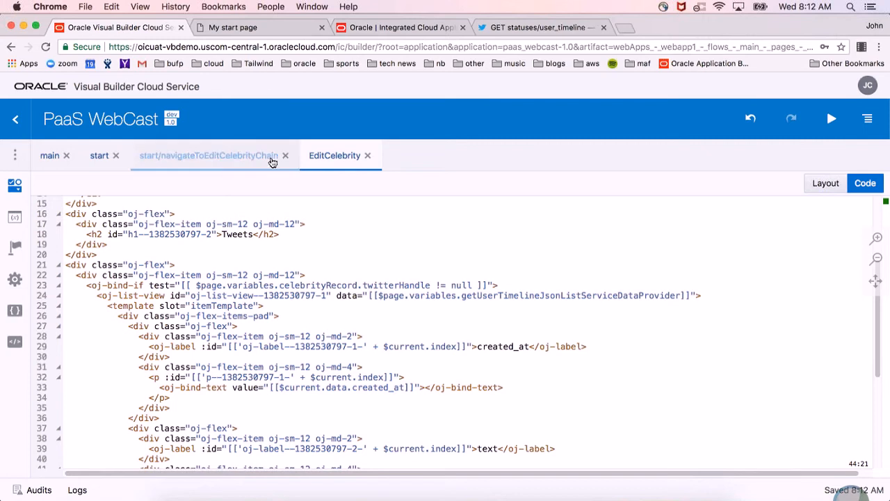
Return EditCelebrity to its visual layout and look through the Tweets list and the available component categories.
{"action": "left_click", "coordinate": [826, 183]}
{"action": "scroll", "coordinate": [650, 299], "scroll_direction": "down", "scroll_amount": 2}
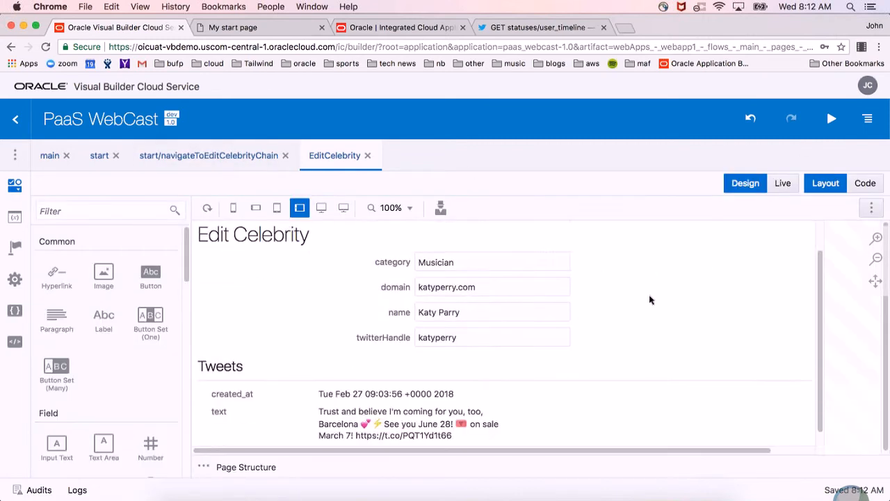
{"action": "scroll", "coordinate": [650, 300], "scroll_direction": "down", "scroll_amount": 7}
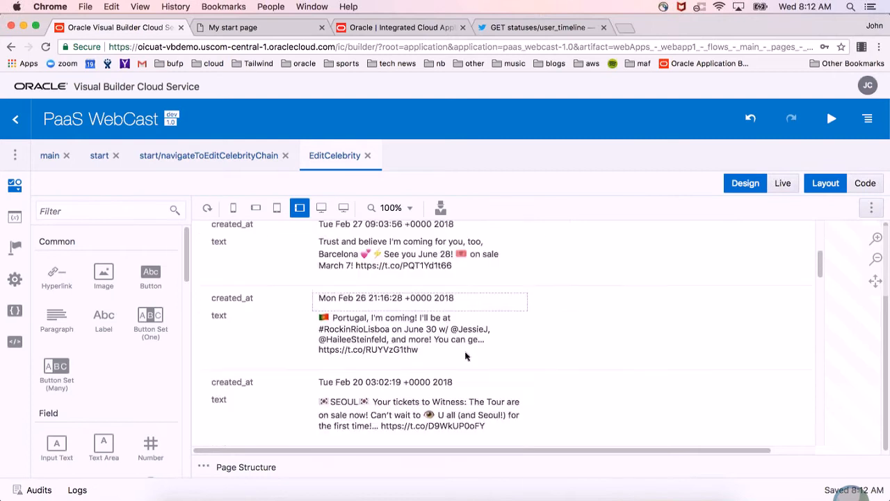
{"action": "scroll", "coordinate": [492, 338], "scroll_direction": "up", "scroll_amount": 9}
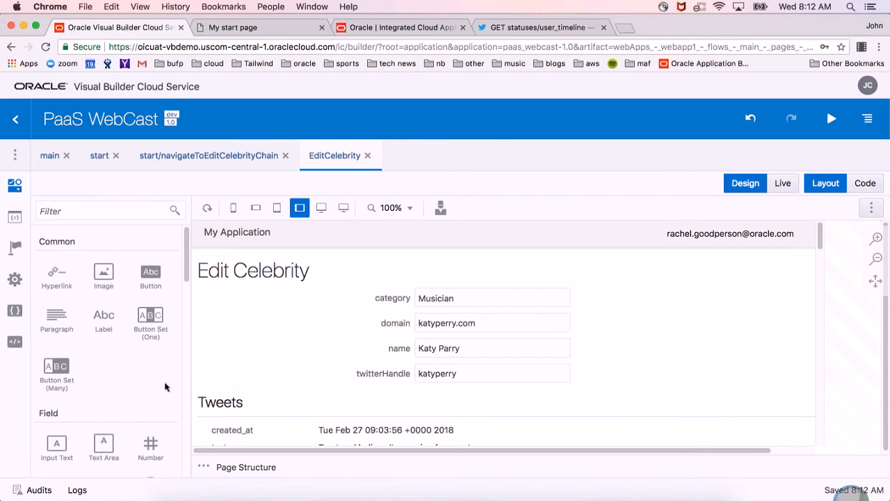
{"action": "scroll", "coordinate": [165, 388], "scroll_direction": "down", "scroll_amount": 15}
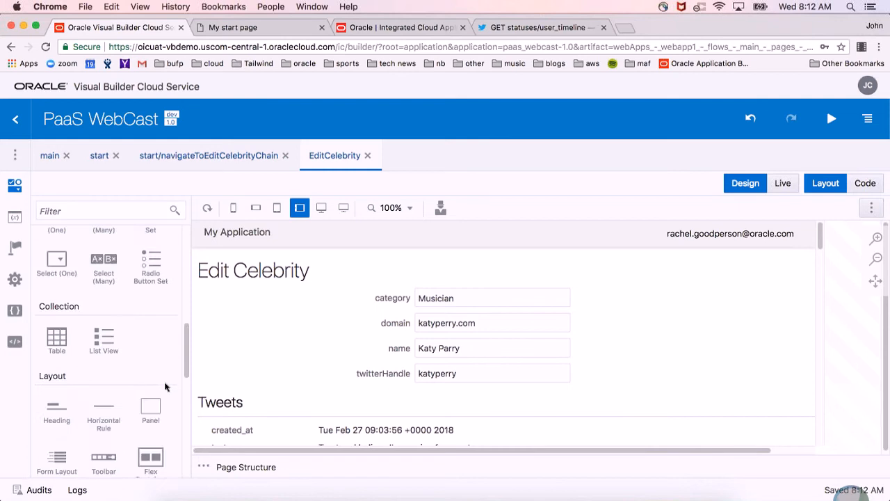
{"action": "scroll", "coordinate": [511, 403], "scroll_direction": "down", "scroll_amount": 5}
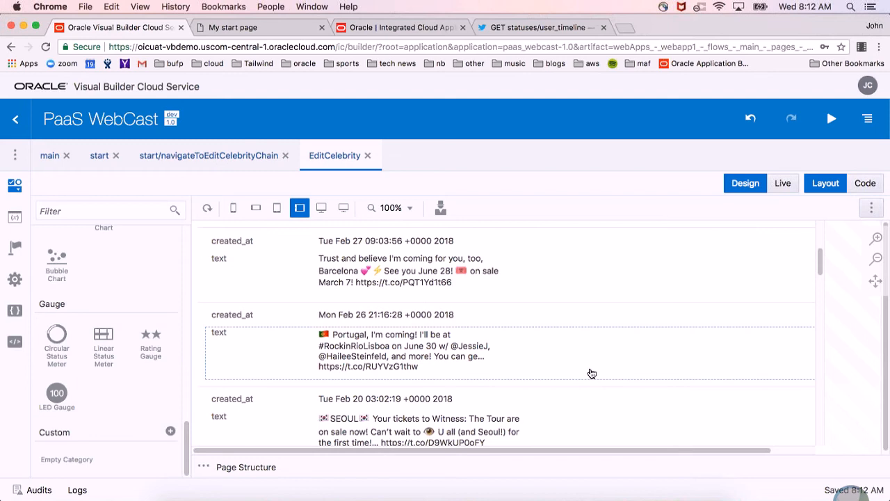
{"action": "scroll", "coordinate": [616, 388], "scroll_direction": "down", "scroll_amount": 4}
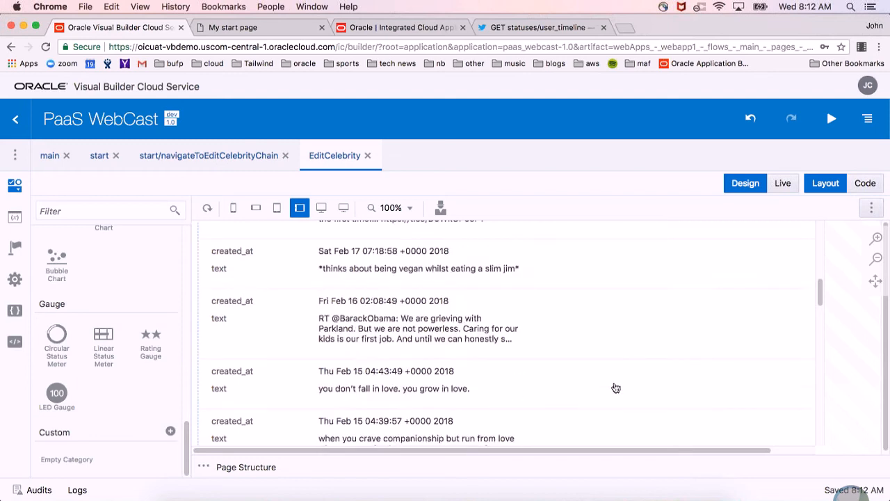
{"action": "scroll", "coordinate": [616, 388], "scroll_direction": "up", "scroll_amount": 7}
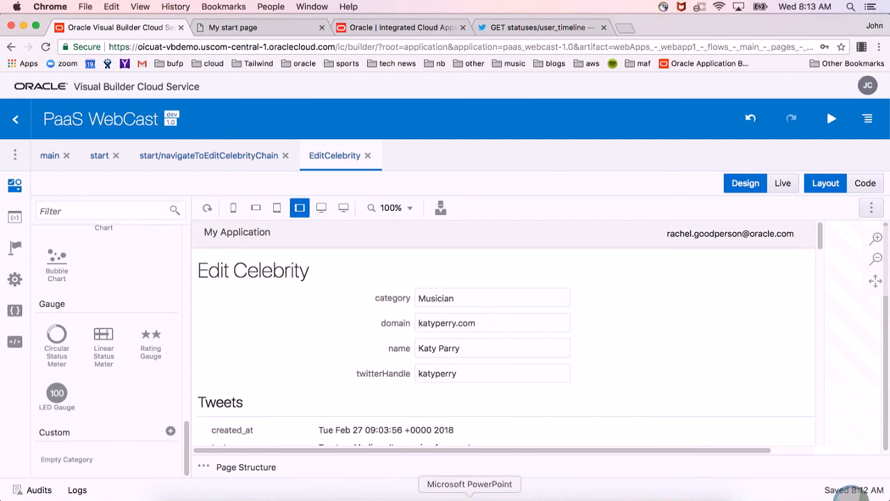
Switch to PowerPoint and present the REST | Data Access slide full screen, ending the slide show after reading it.
{"action": "left_click", "coordinate": [469, 497]}
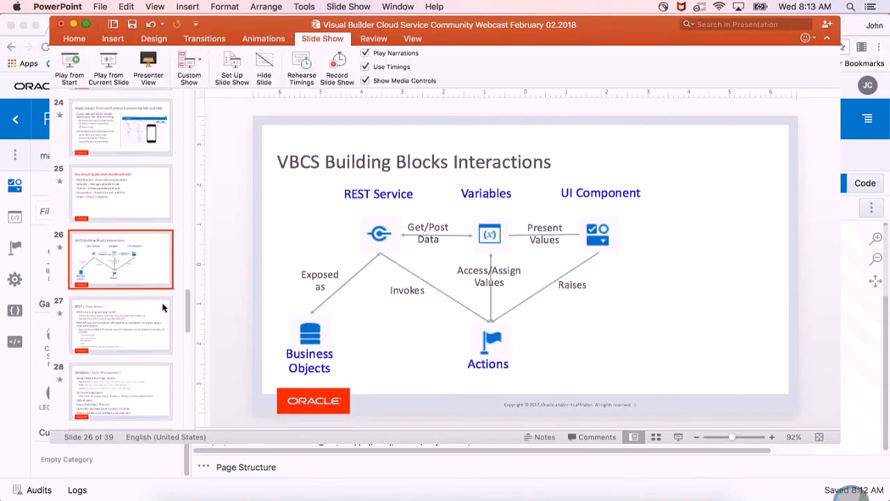
{"action": "scroll", "coordinate": [164, 306], "scroll_direction": "down", "scroll_amount": 2}
{"action": "scroll", "coordinate": [163, 307], "scroll_direction": "down", "scroll_amount": 4}
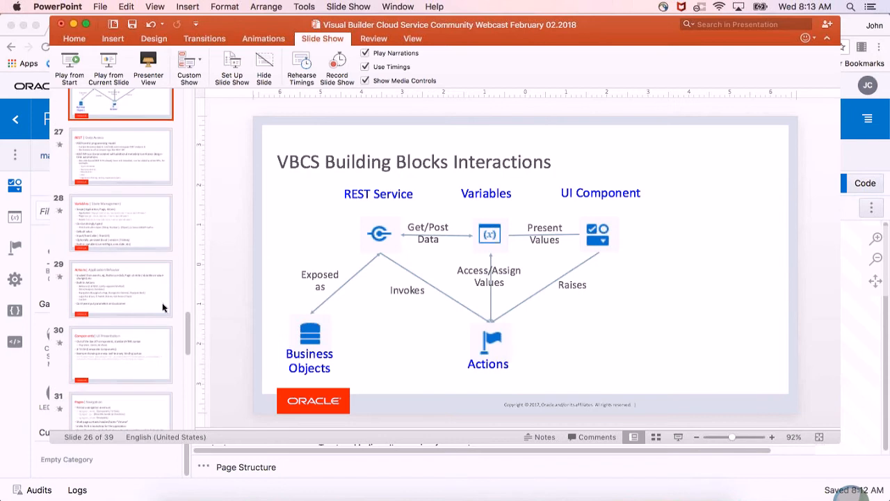
{"action": "scroll", "coordinate": [163, 307], "scroll_direction": "up", "scroll_amount": 3}
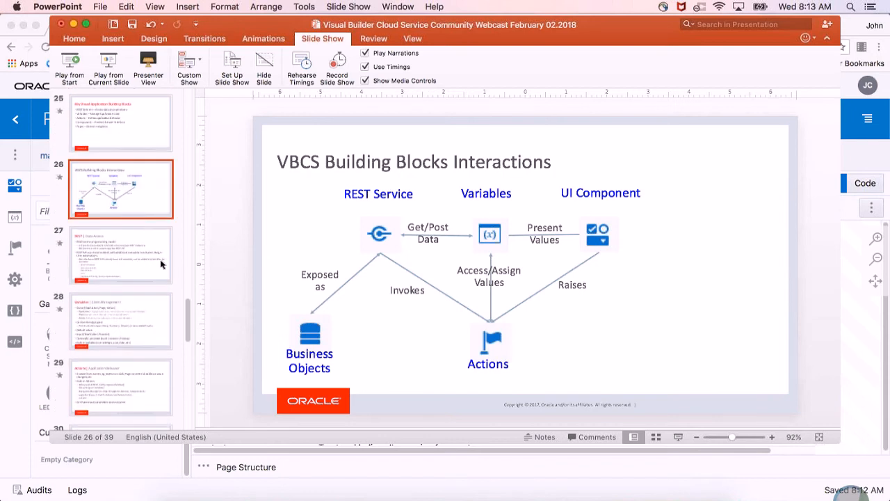
{"action": "key", "text": "Down"}
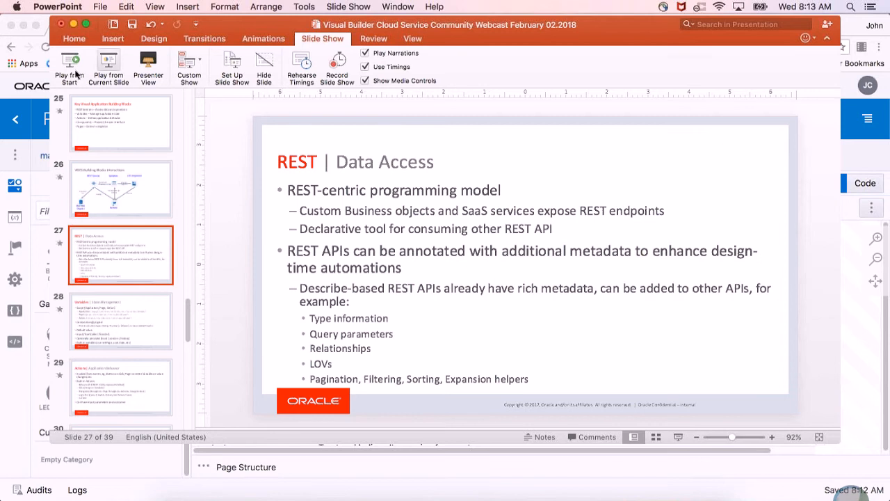
{"action": "left_click", "coordinate": [109, 66]}
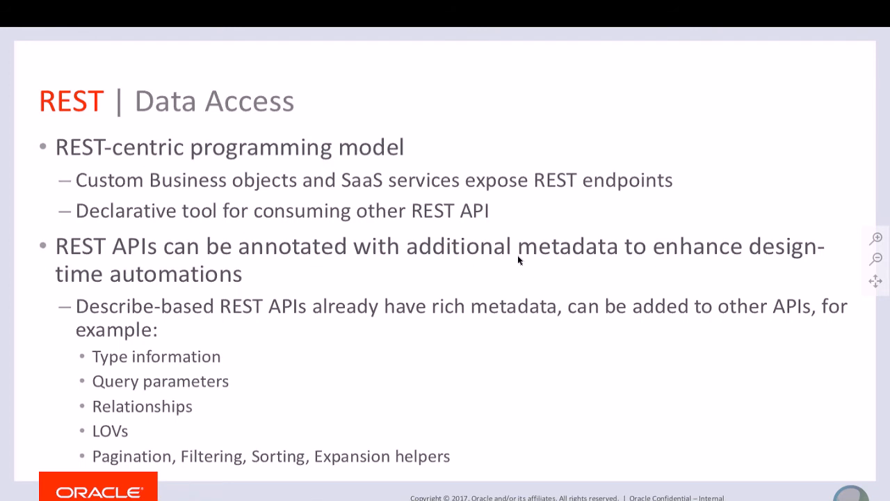
{"action": "key", "text": "Escape"}
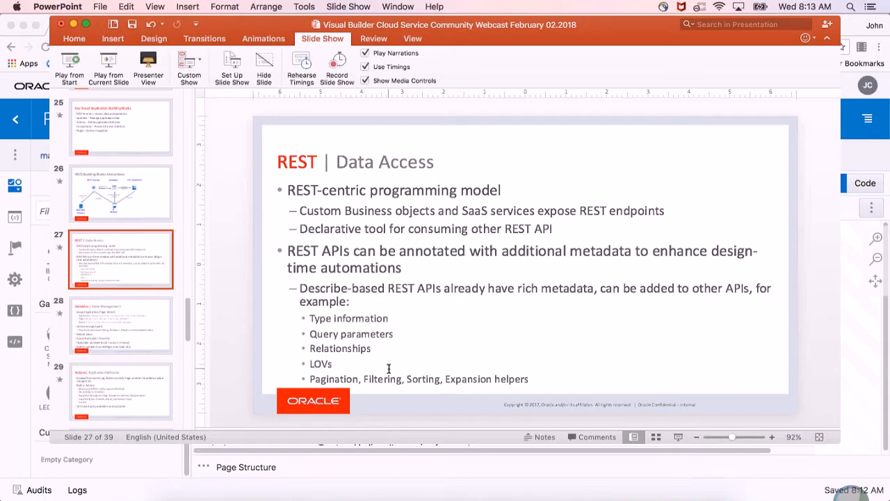
Switch back to Chrome and examine the Twitter service connection's Pagination, Filtering and Sorting settings.
{"action": "left_click", "coordinate": [299, 461]}
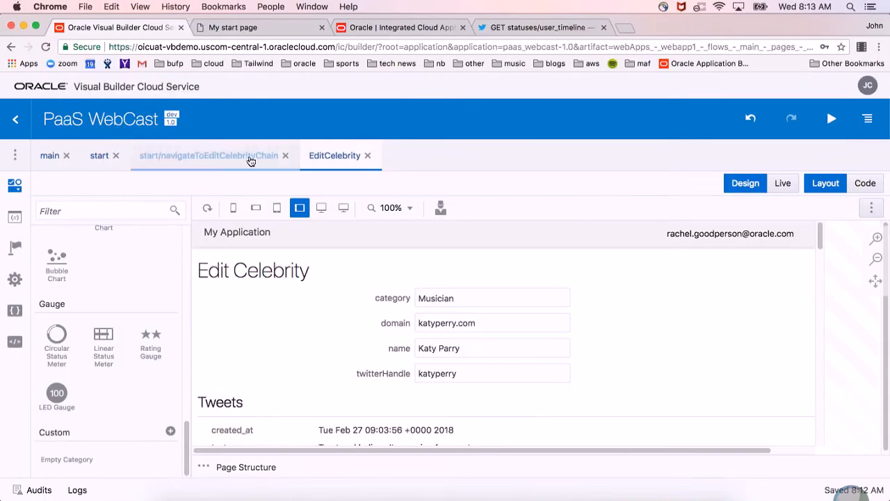
{"action": "left_click", "coordinate": [15, 155]}
{"action": "left_click", "coordinate": [62, 212]}
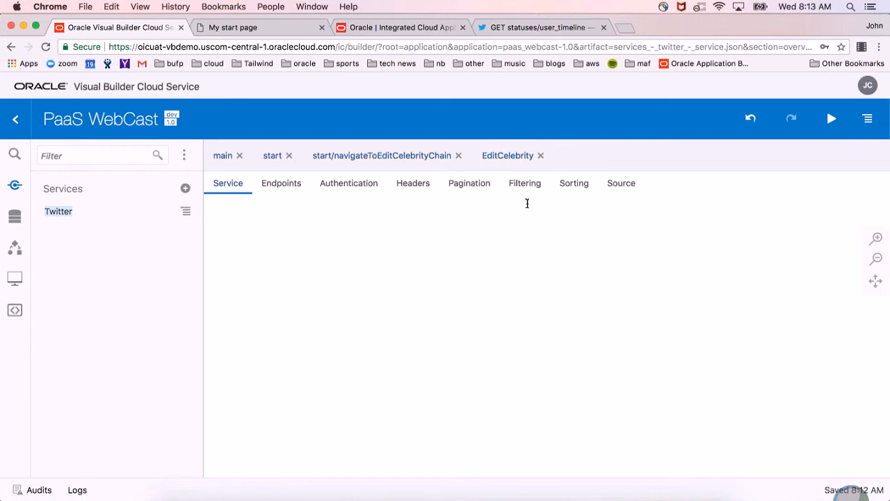
{"action": "left_click", "coordinate": [470, 188]}
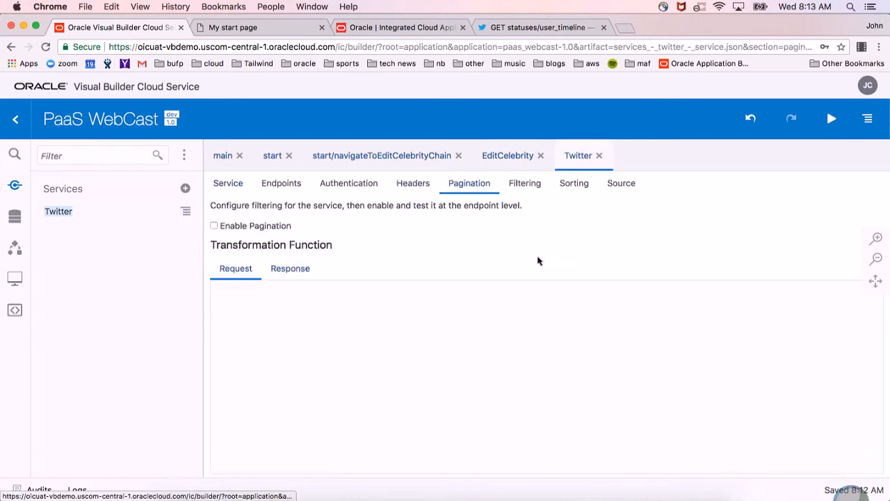
{"action": "left_click", "coordinate": [296, 306]}
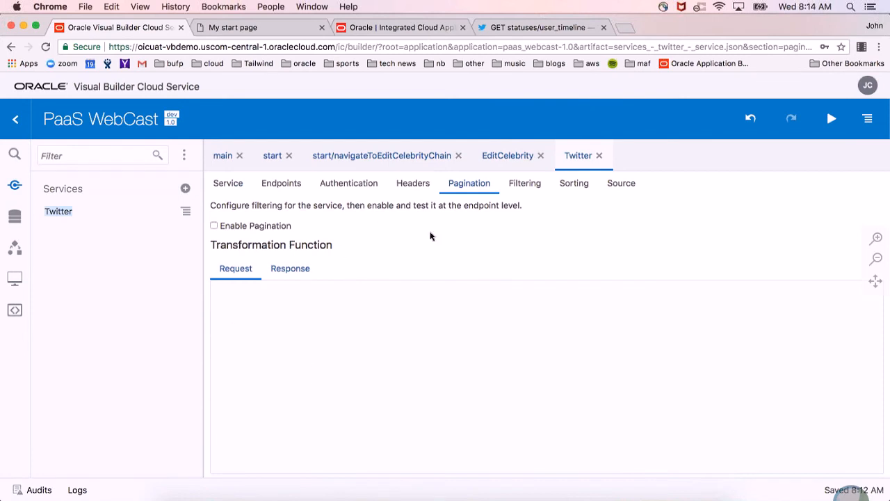
{"action": "left_click", "coordinate": [523, 185]}
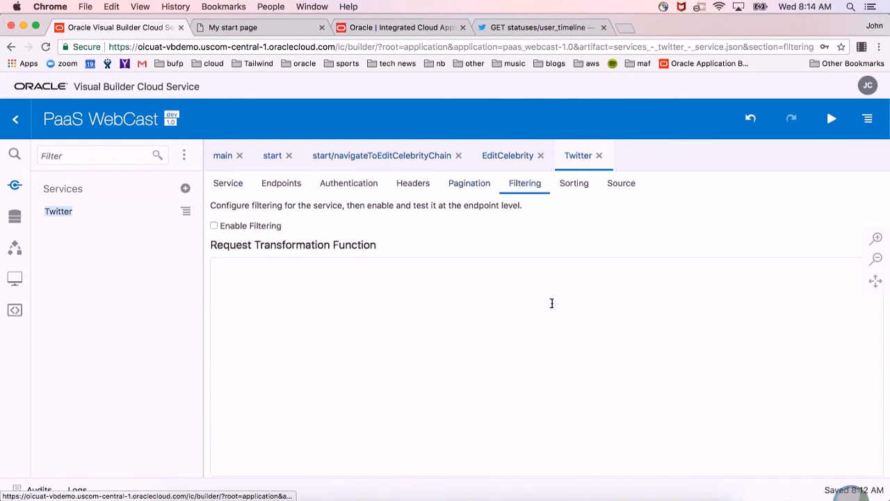
{"action": "left_click", "coordinate": [575, 185]}
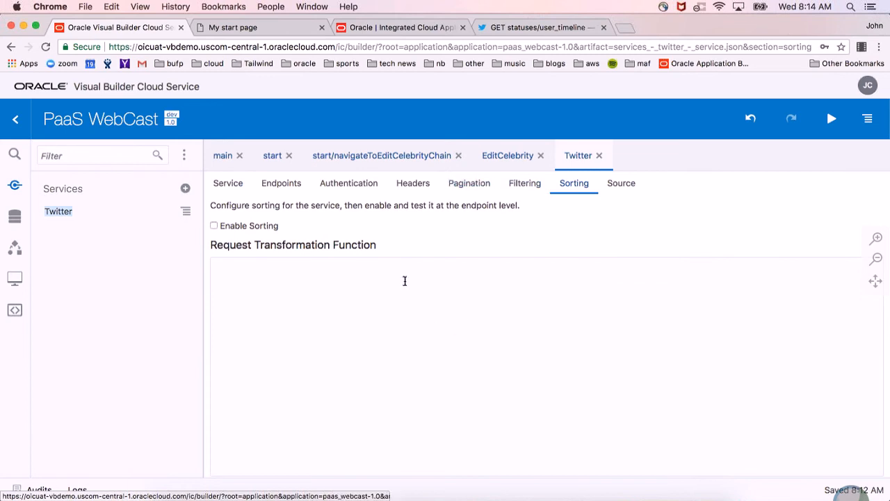
Switch to PowerPoint and present the slides from REST | Data Access through Variables to Actions, ending the show there.
{"action": "key", "text": "super+Tab"}
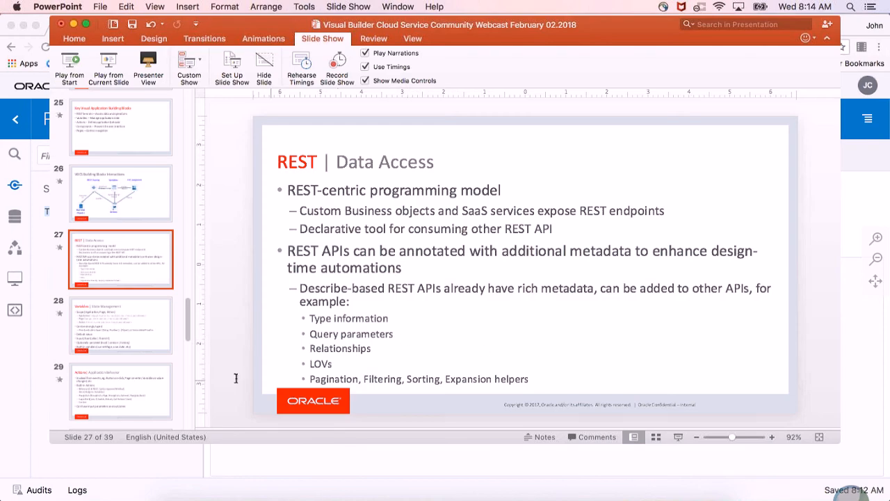
{"action": "left_click", "coordinate": [114, 70]}
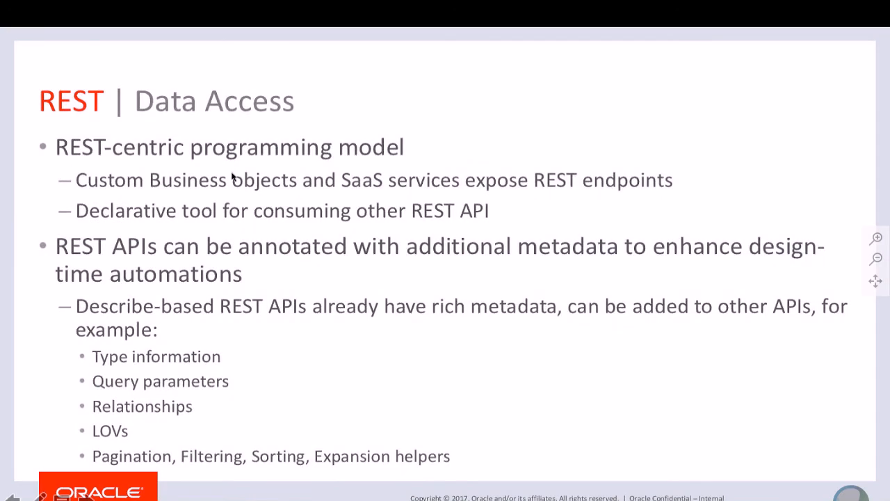
{"action": "left_click", "coordinate": [231, 176]}
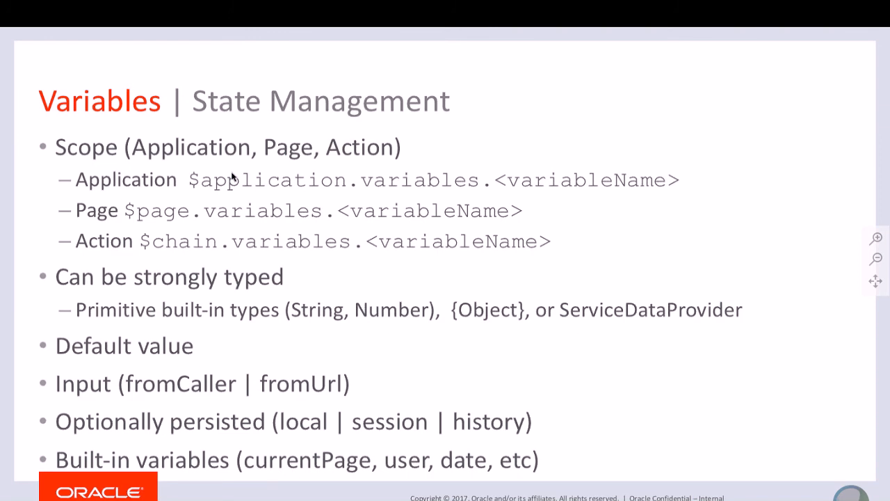
{"action": "key", "text": "Right"}
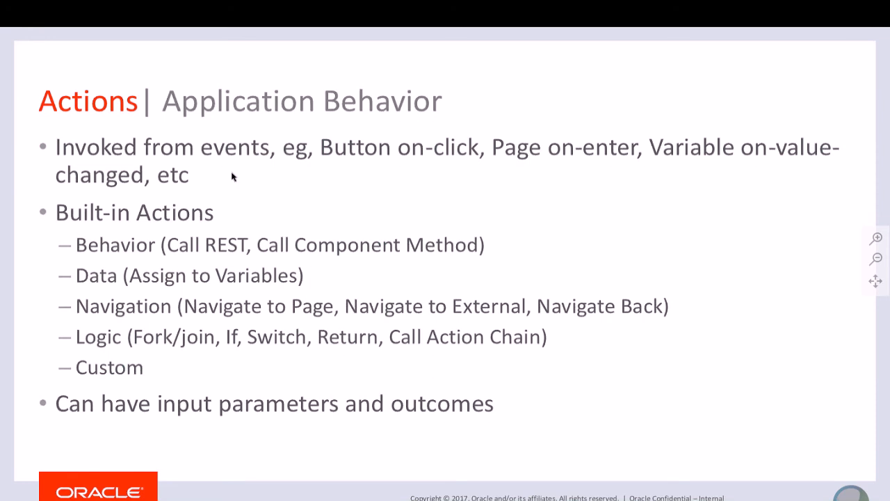
{"action": "key", "text": "Escape"}
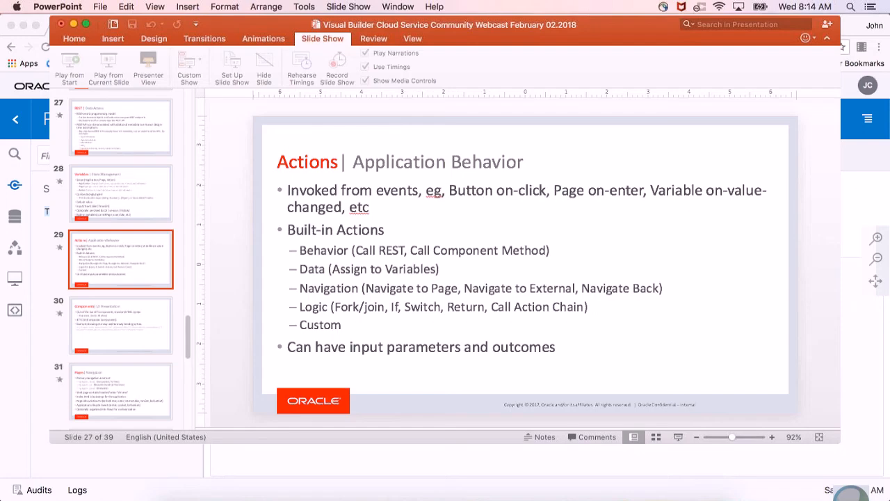
Switch to Chrome, view EditCelebrity's JavaScript module and action chains, and open loadCelebrityChain for review.
{"action": "left_click", "coordinate": [269, 463]}
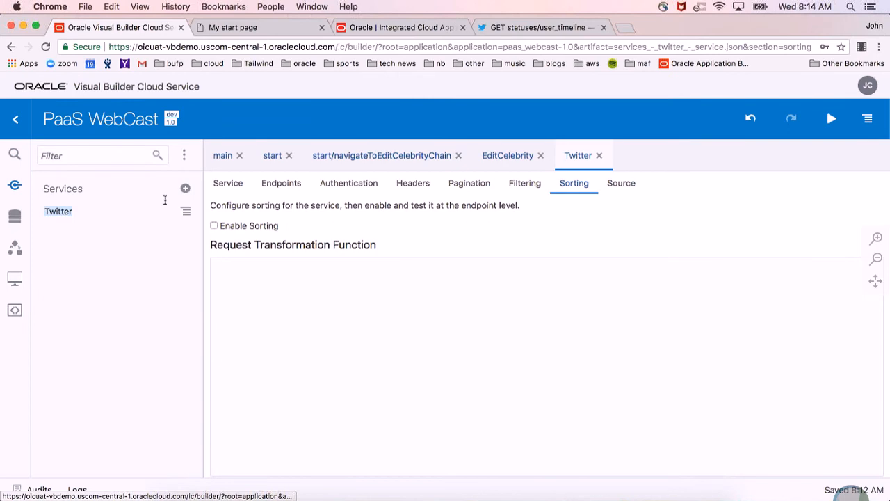
{"action": "left_click", "coordinate": [511, 161]}
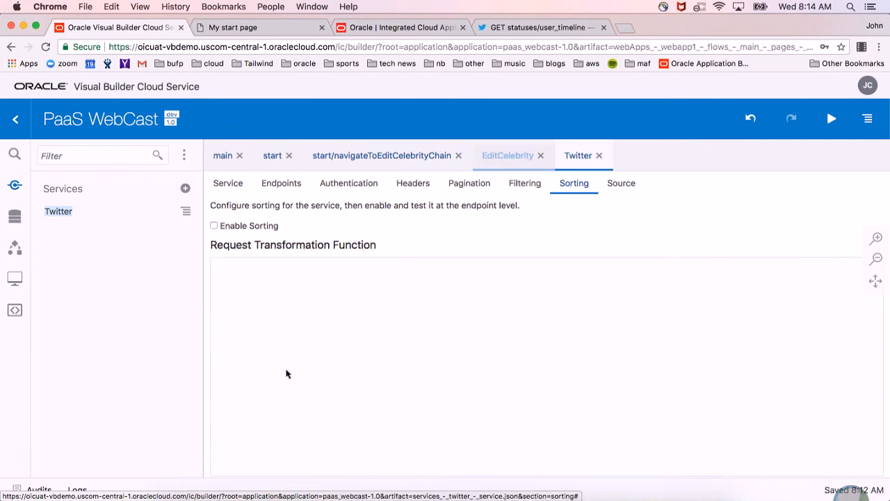
{"action": "left_click", "coordinate": [219, 311]}
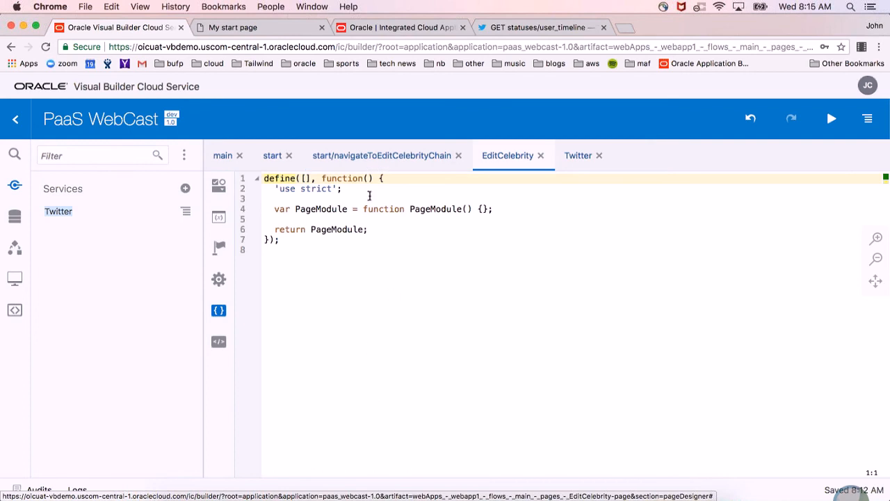
{"action": "left_click", "coordinate": [224, 250]}
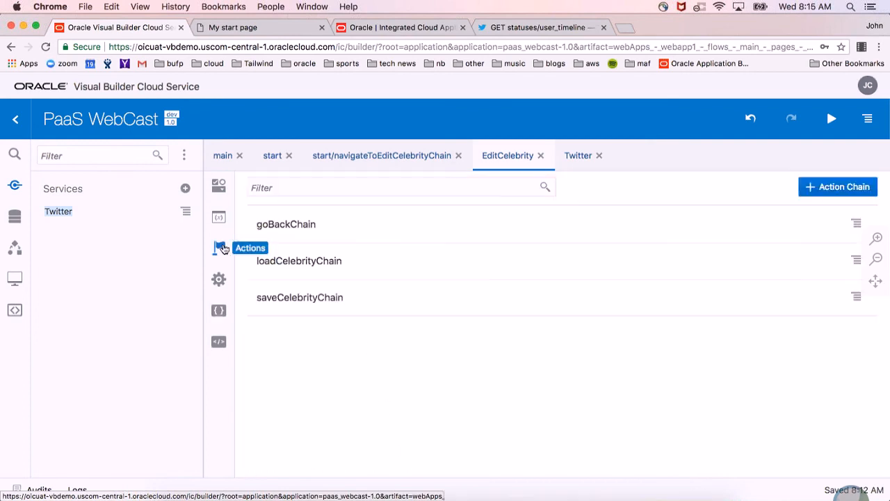
{"action": "left_click", "coordinate": [399, 260]}
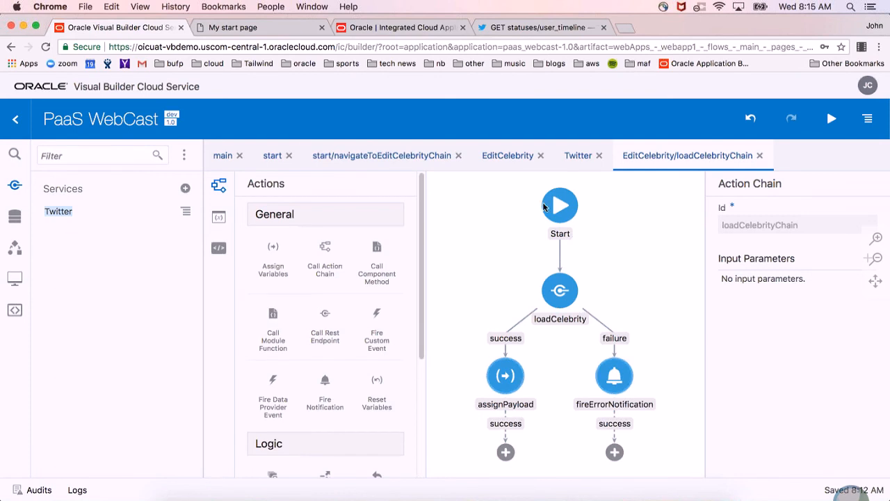
Switch to PowerPoint and look through the Components | UI Presentation and Pages | Navigation slides.
{"action": "key", "text": "super+Tab"}
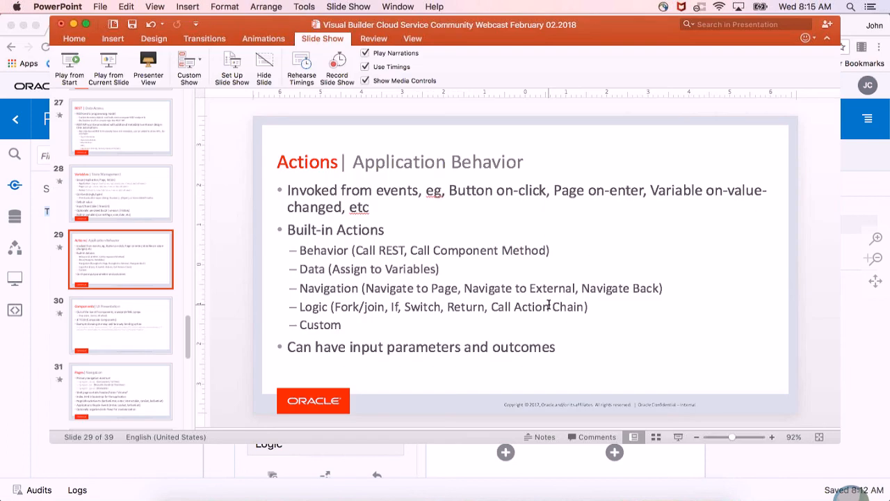
{"action": "left_click", "coordinate": [130, 337]}
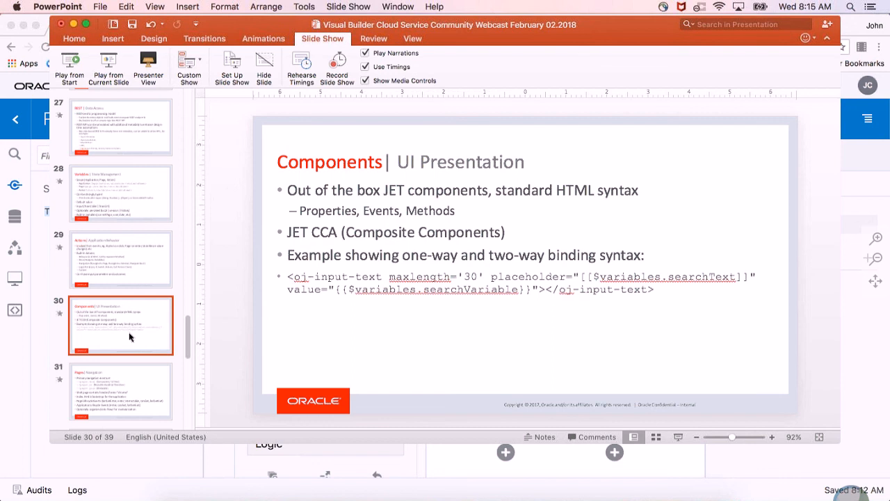
{"action": "key", "text": "Down"}
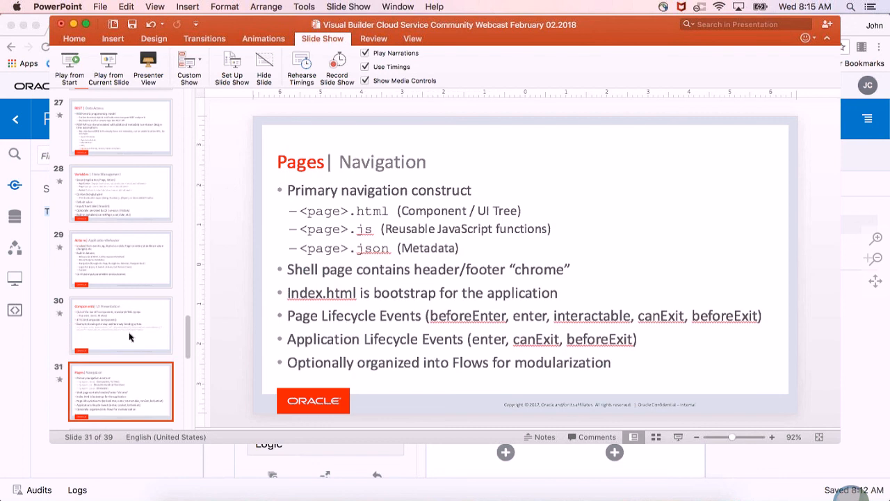
Switch to Chrome and expand webapp1's source tree down to the main flow's pages to examine the page files' full names.
{"action": "key", "text": "super+Tab"}
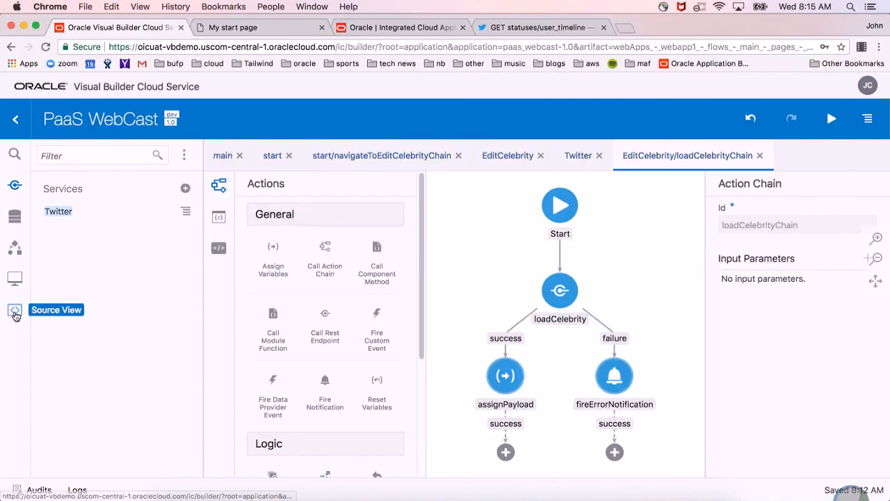
{"action": "left_click", "coordinate": [15, 311]}
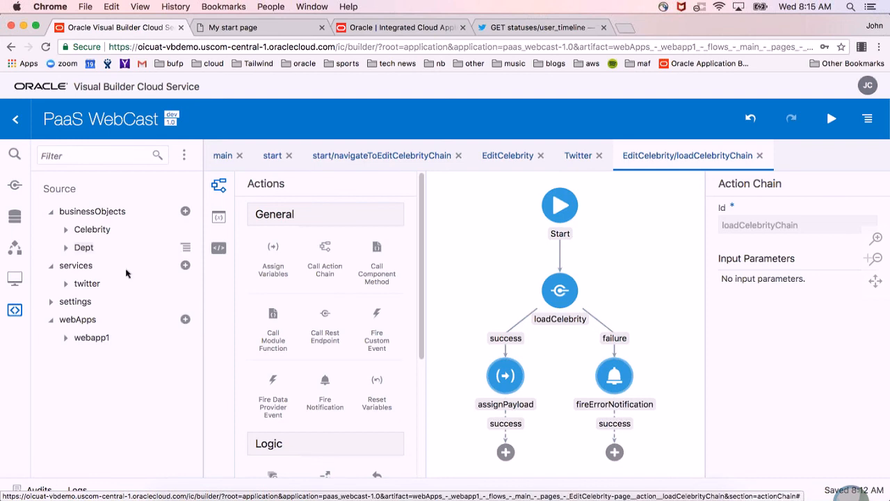
{"action": "left_click", "coordinate": [65, 338]}
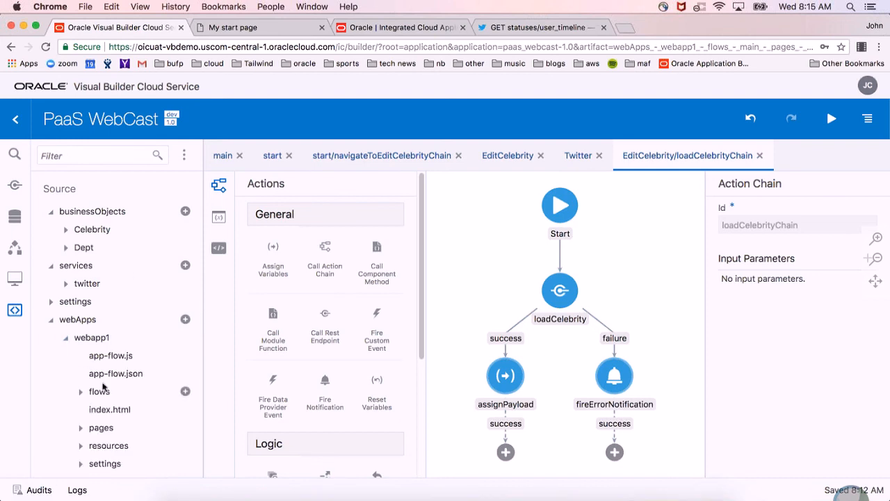
{"action": "left_click", "coordinate": [81, 393]}
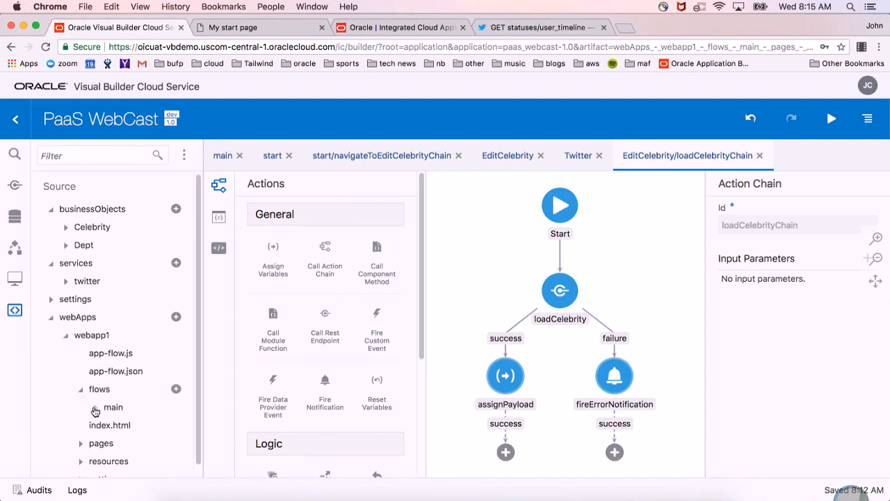
{"action": "left_click", "coordinate": [98, 409]}
{"action": "scroll", "coordinate": [130, 390], "scroll_direction": "down", "scroll_amount": 2}
{"action": "left_click", "coordinate": [110, 396]}
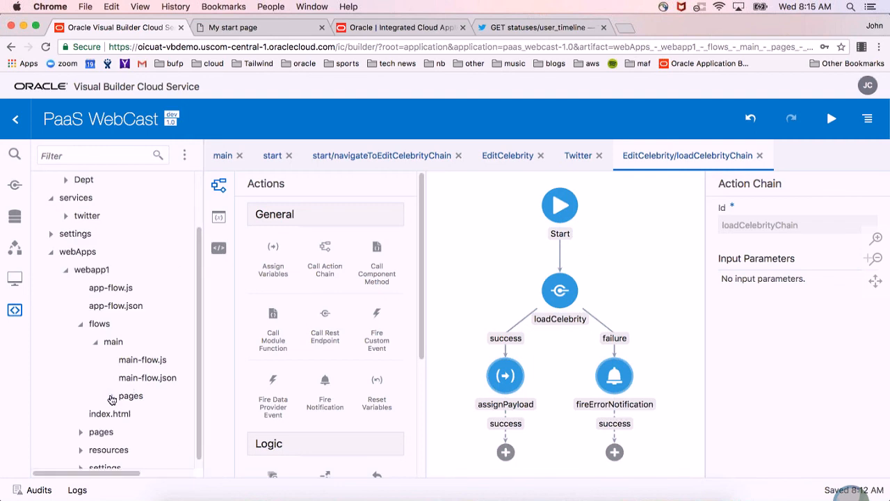
{"action": "scroll", "coordinate": [174, 406], "scroll_direction": "down", "scroll_amount": 3}
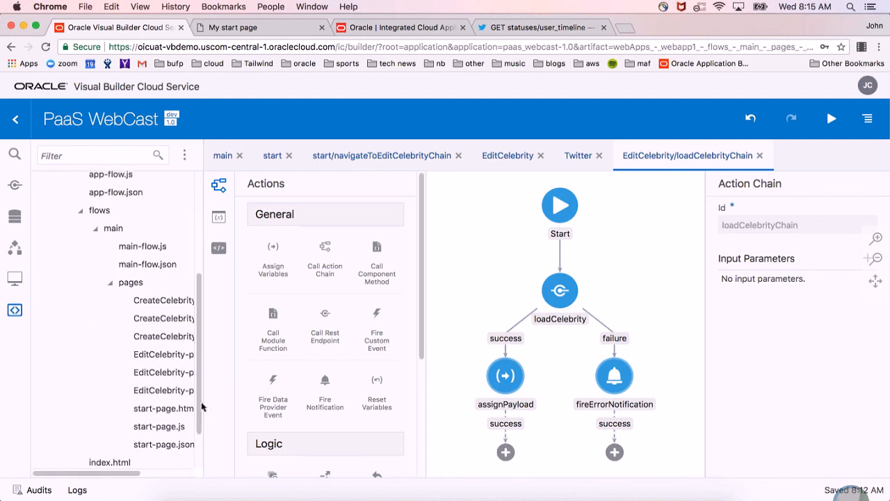
{"action": "left_click_drag", "start_coordinate": [98, 473], "coordinate": [208, 473]}
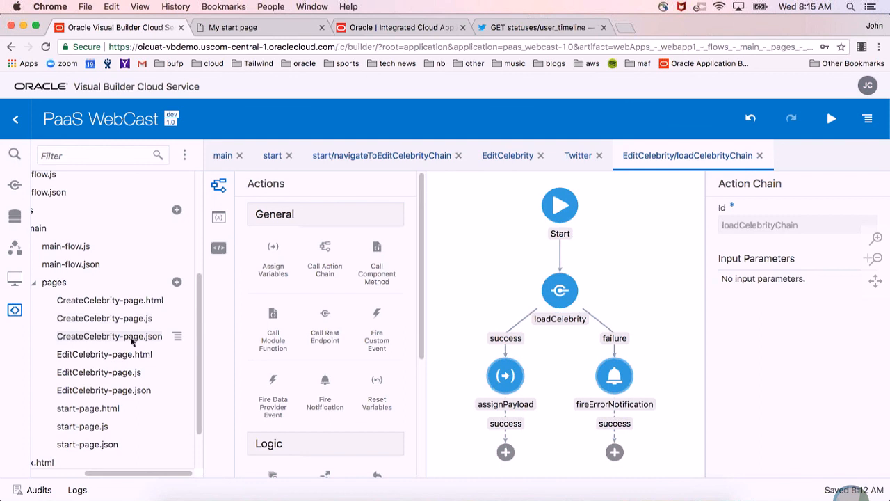
Close the loadCelebrityChain and Twitter editors and return EditCelebrity to its page designer.
{"action": "left_click", "coordinate": [760, 155]}
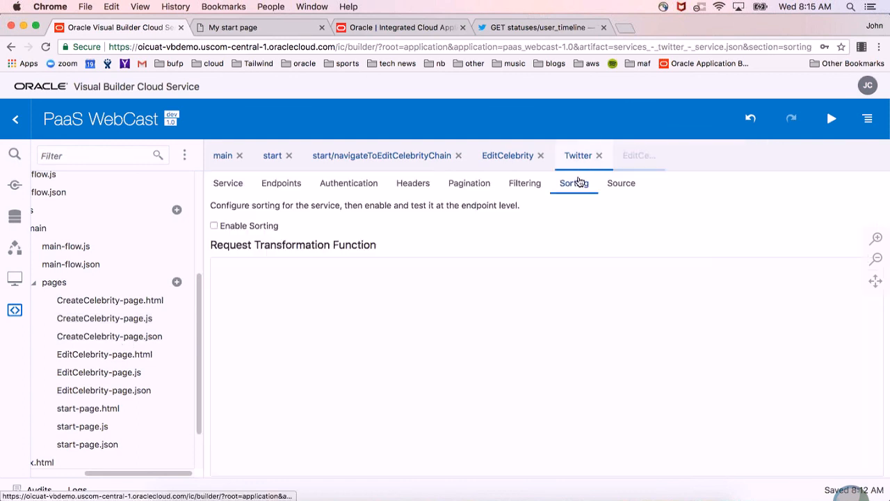
{"action": "left_click", "coordinate": [598, 156]}
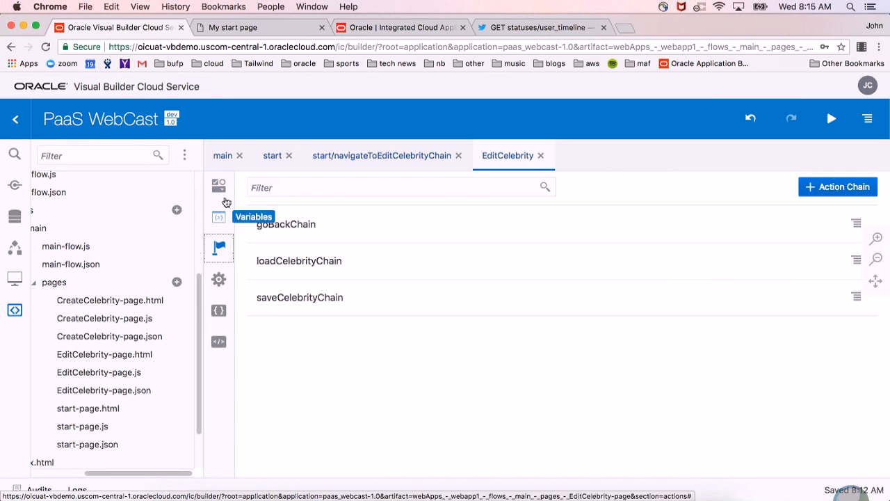
{"action": "left_click", "coordinate": [219, 185]}
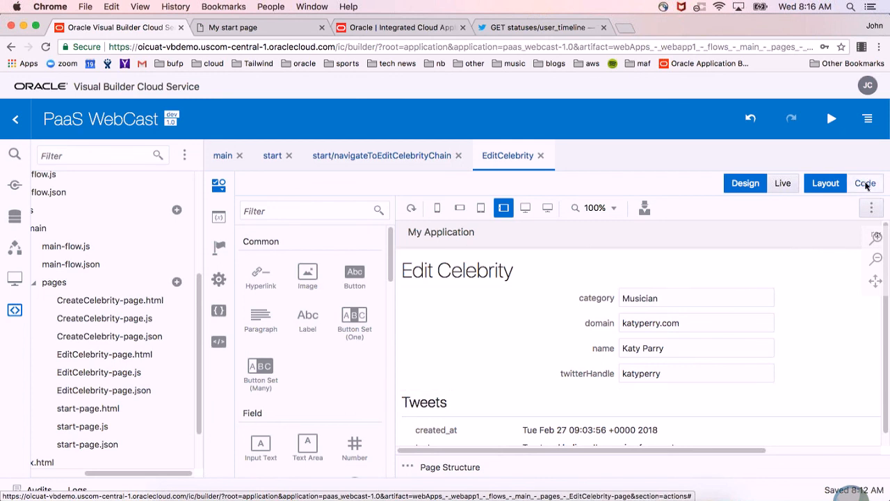
View EditCelebrity's page markup as HTML code, followed by its JavaScript module.
{"action": "left_click", "coordinate": [866, 183]}
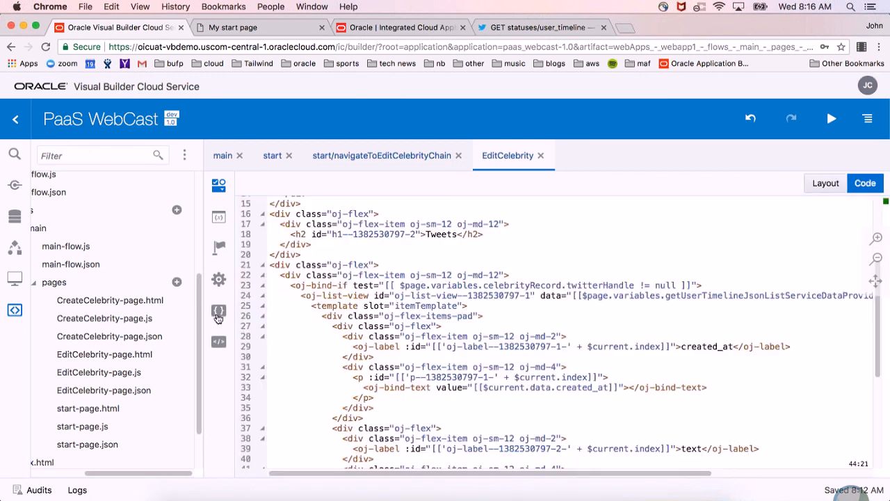
{"action": "left_click", "coordinate": [219, 311]}
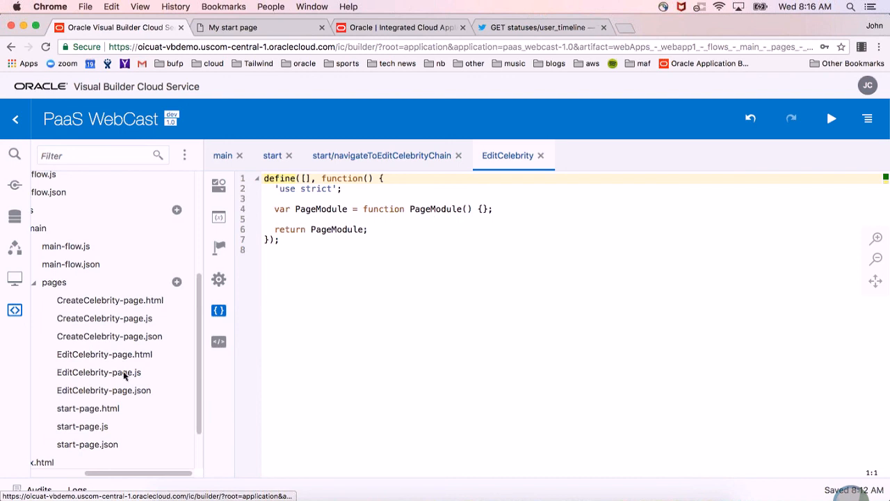
Open EditCelebrity's JSON page definition and examine its variables and action chains, including the save and notification actions.
{"action": "left_click", "coordinate": [223, 344]}
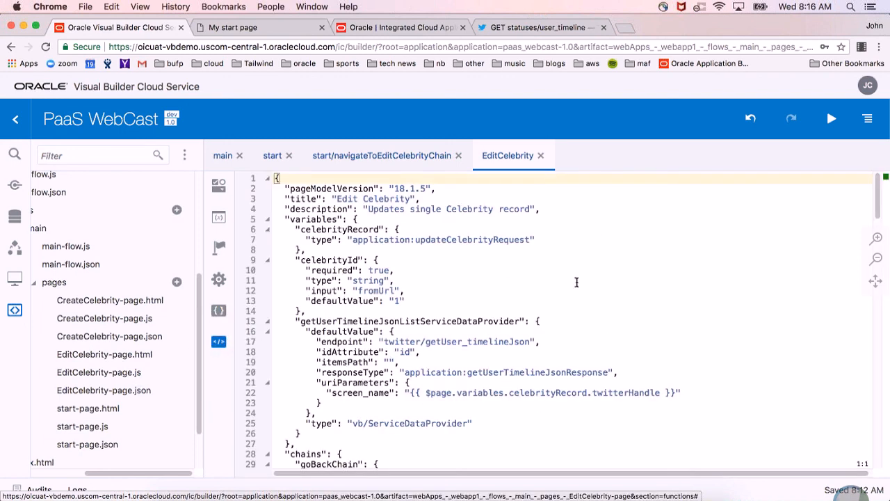
{"action": "scroll", "coordinate": [731, 323], "scroll_direction": "down", "scroll_amount": 5}
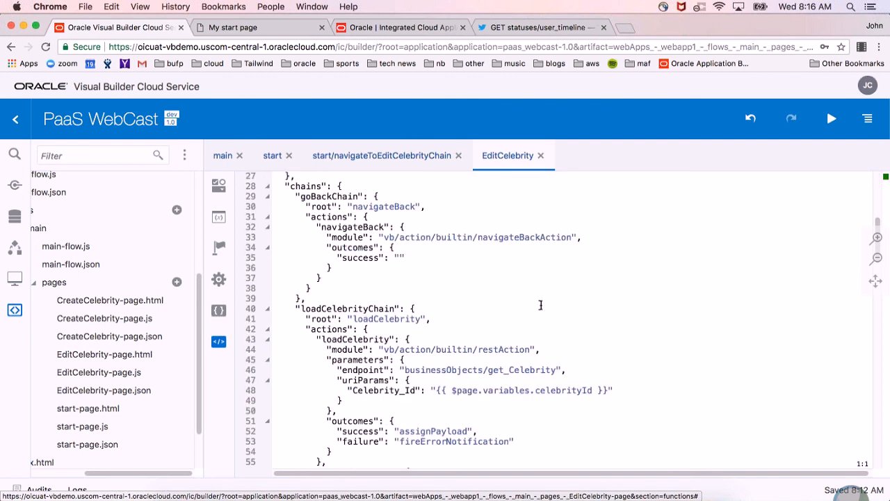
{"action": "scroll", "coordinate": [540, 304], "scroll_direction": "up", "scroll_amount": 5}
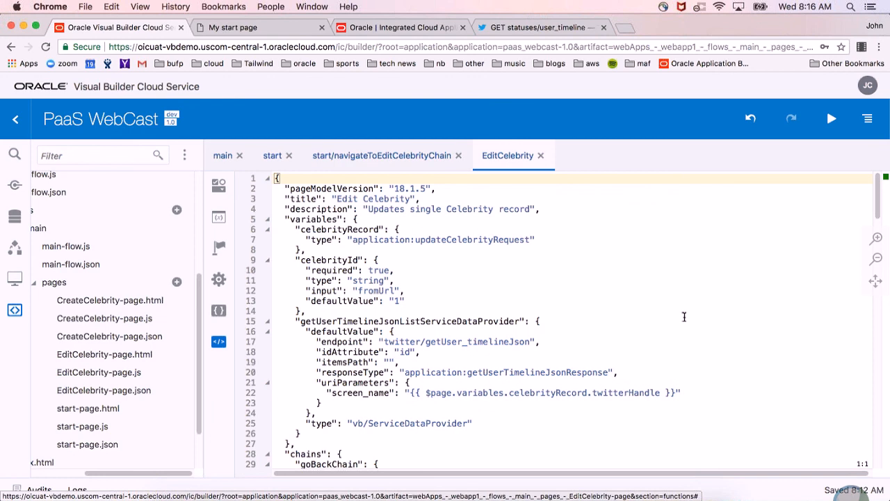
{"action": "scroll", "coordinate": [684, 314], "scroll_direction": "down", "scroll_amount": 12}
{"action": "scroll", "coordinate": [446, 379], "scroll_direction": "down", "scroll_amount": 5}
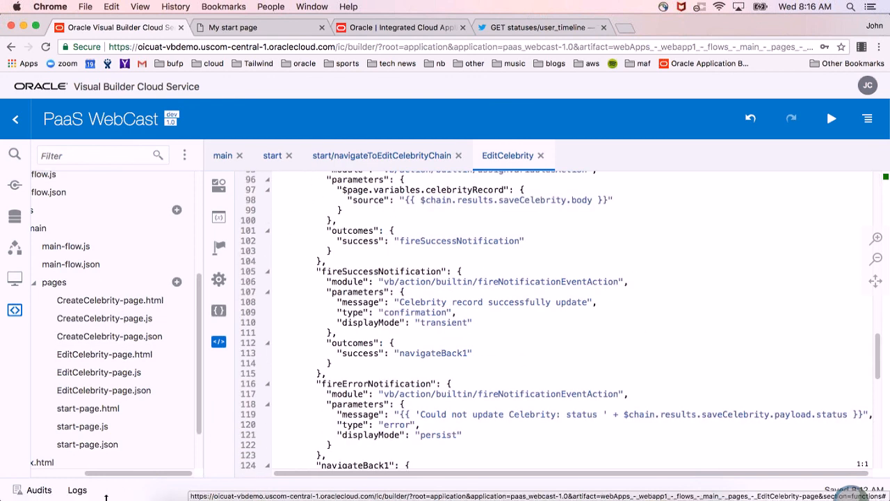
{"action": "scroll", "coordinate": [40, 386], "scroll_direction": "left", "scroll_amount": 3}
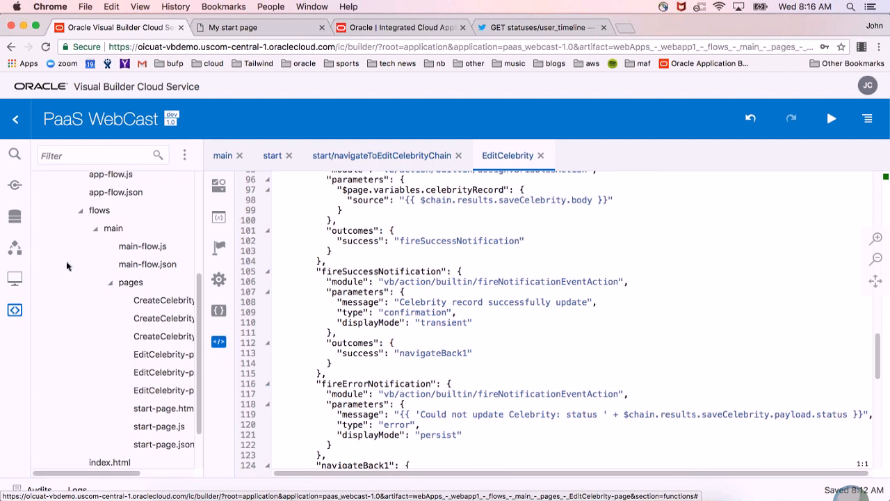